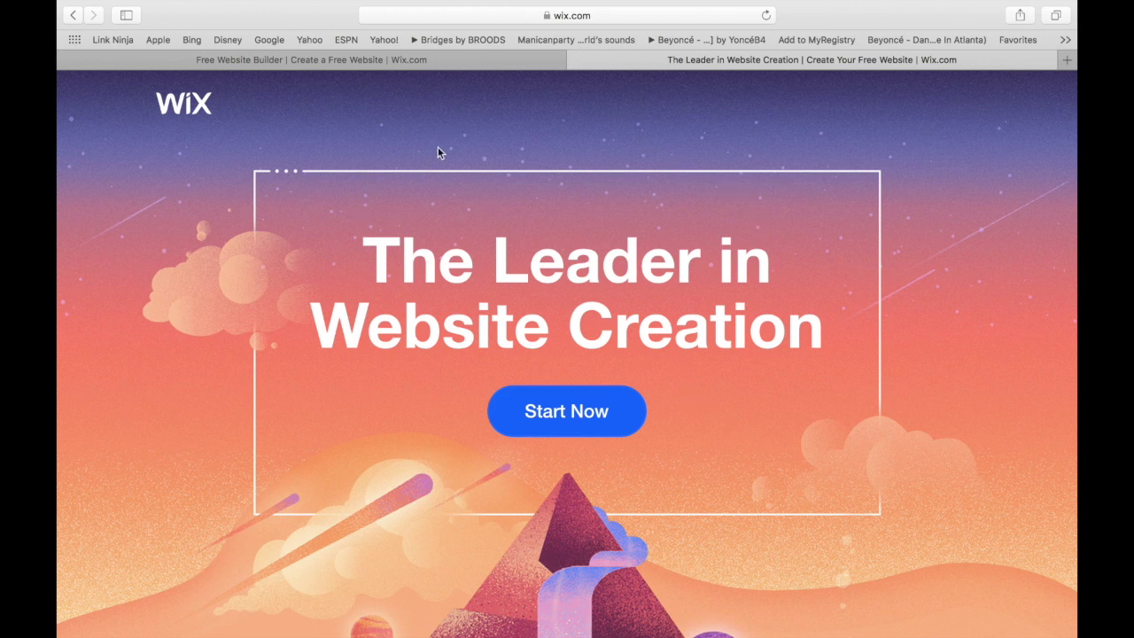
Step: Close the extra browser tab and answer the website-type question with Marketing Agency
click(577, 69)
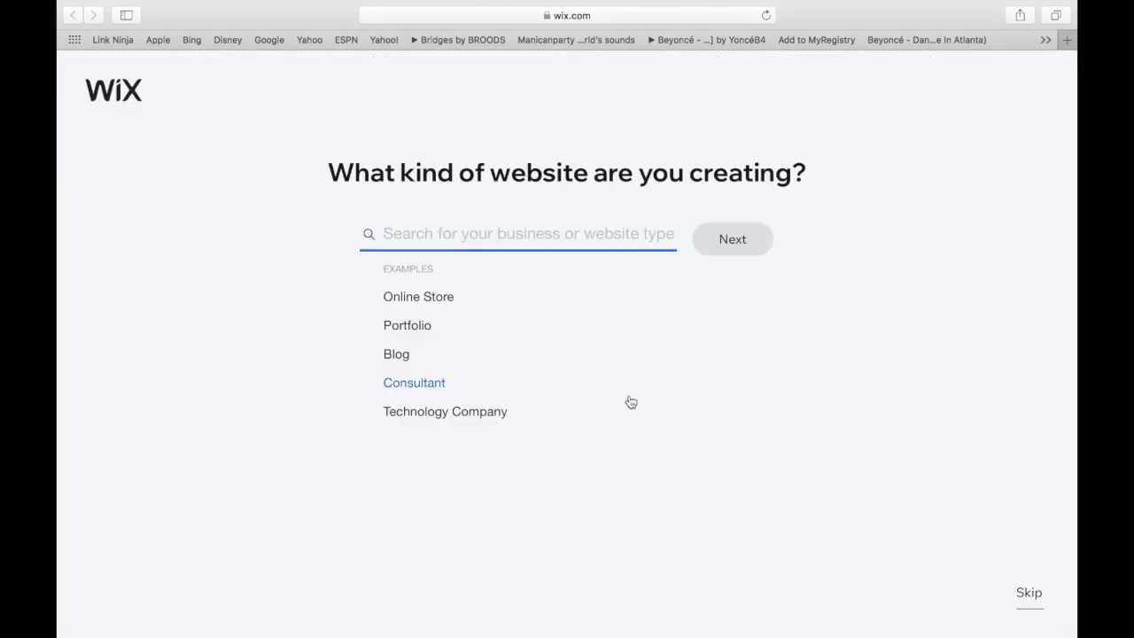
text(M)
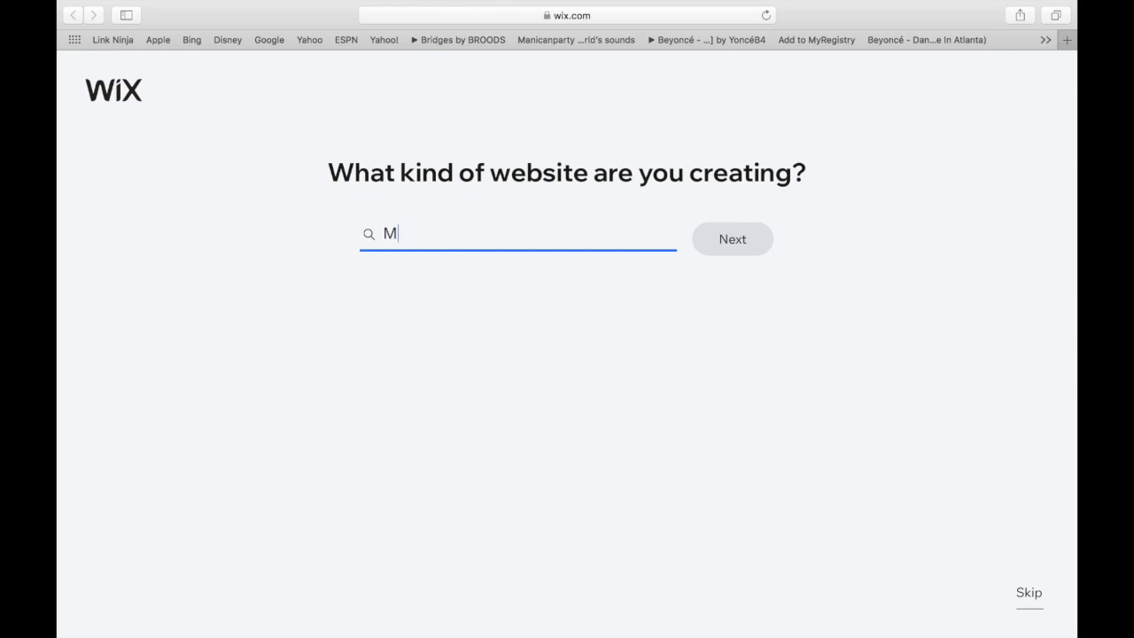
text(arke)
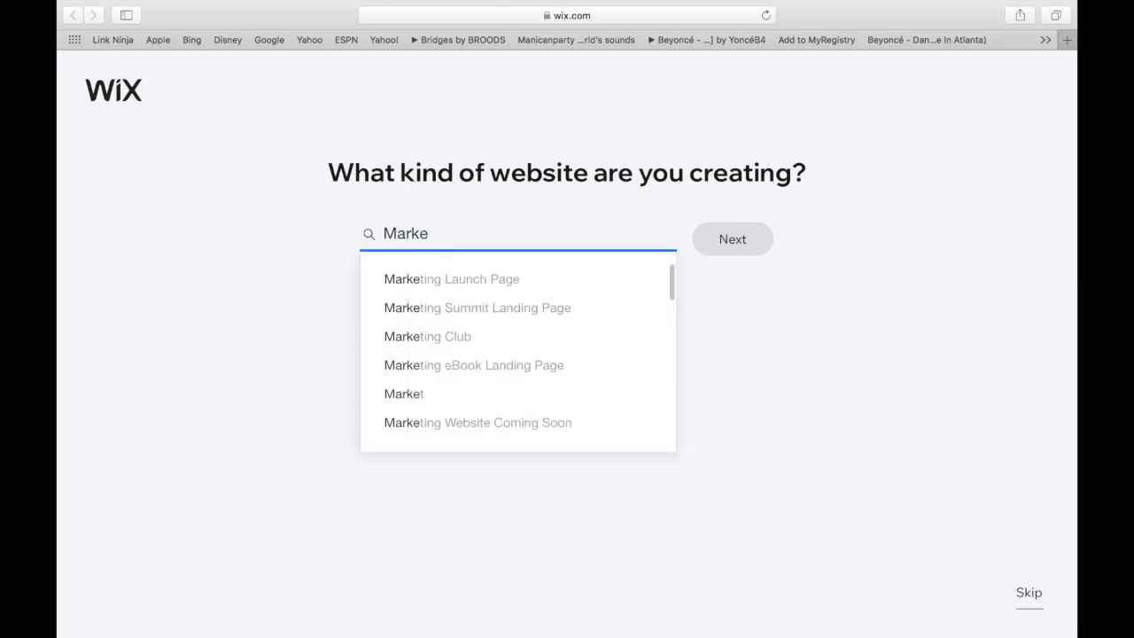
text(ting agen)
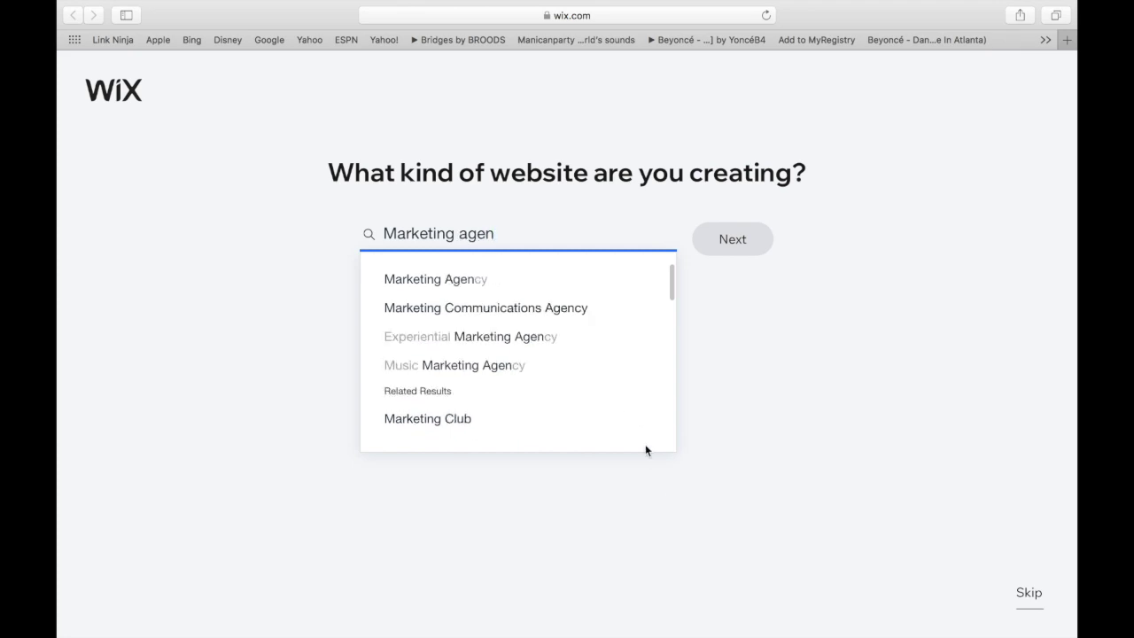
click(541, 282)
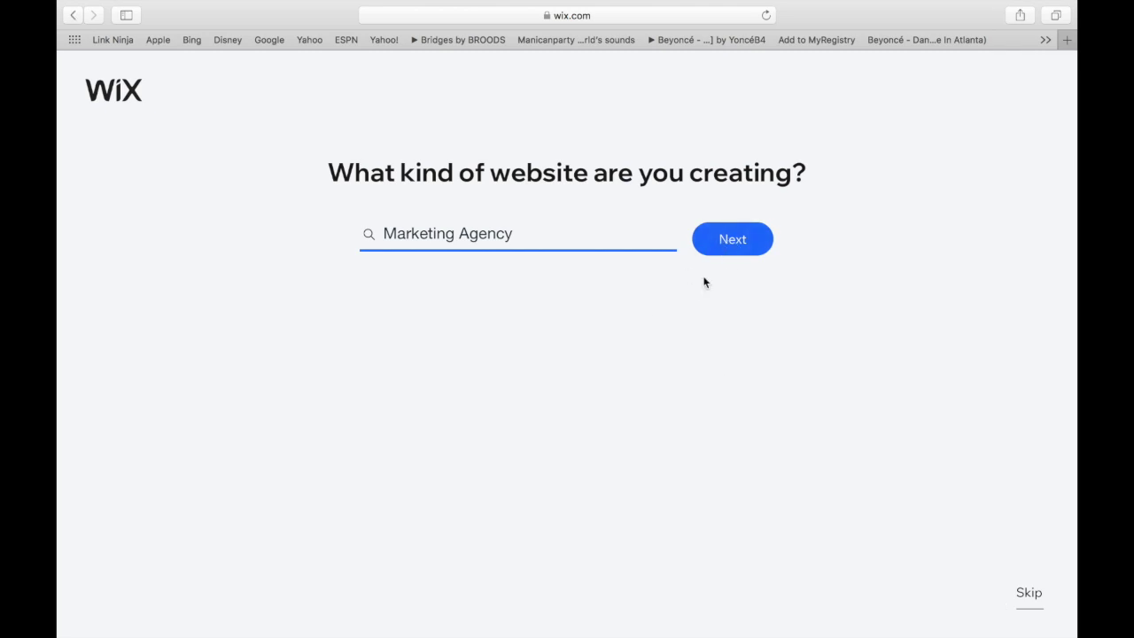
click(748, 251)
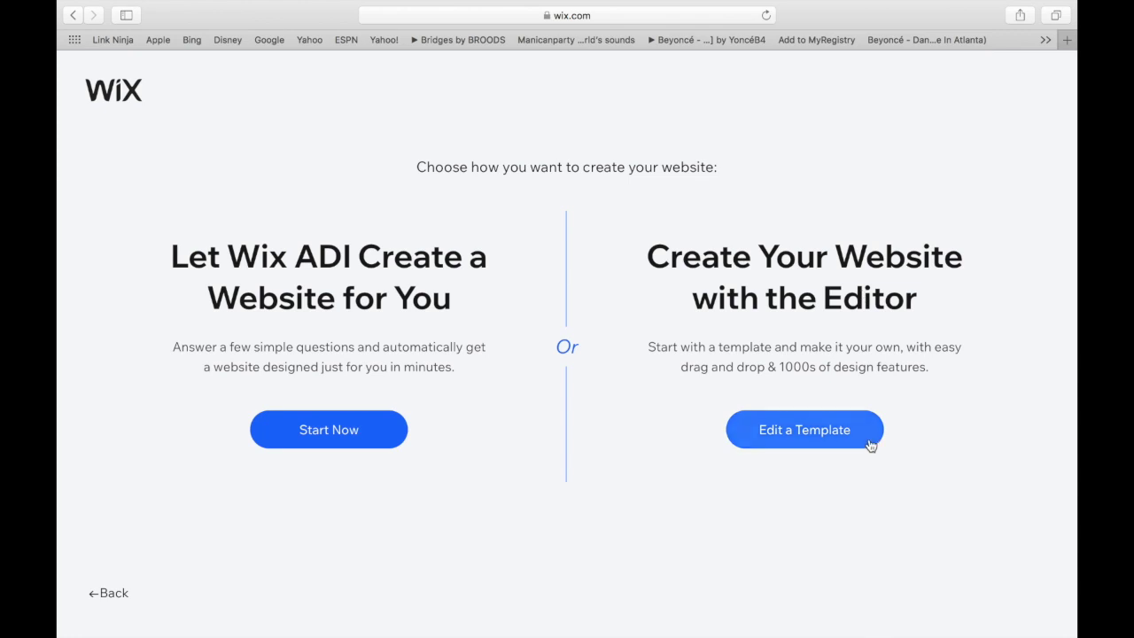
Step: Choose to build the site yourself in the Editor, starting from a template
drag(920, 378, 918, 381)
click(913, 378)
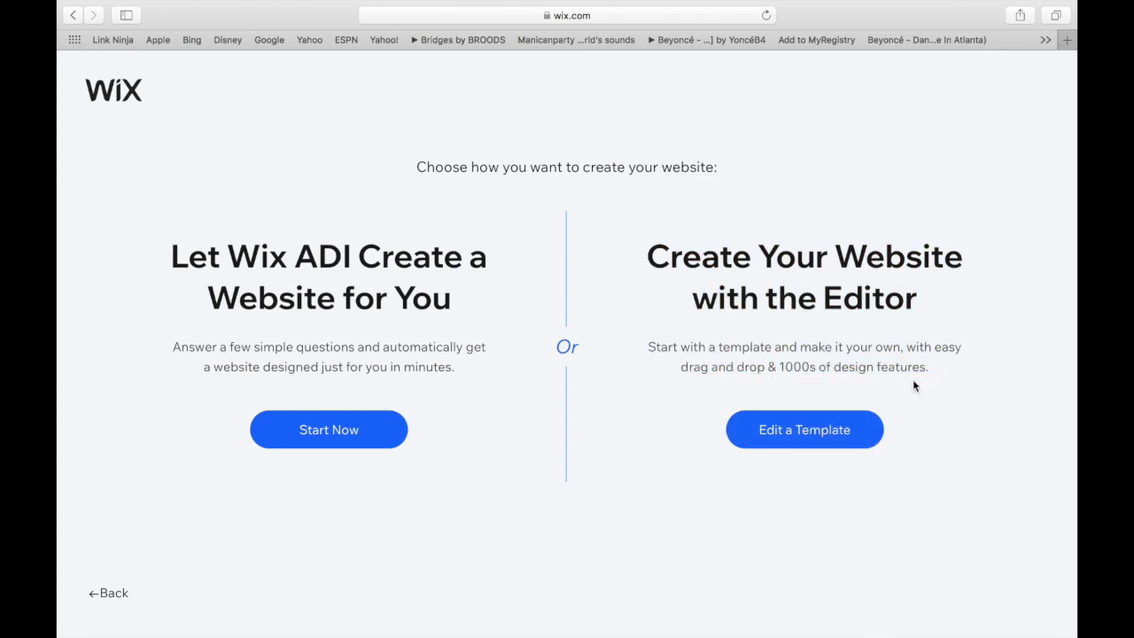
click(841, 436)
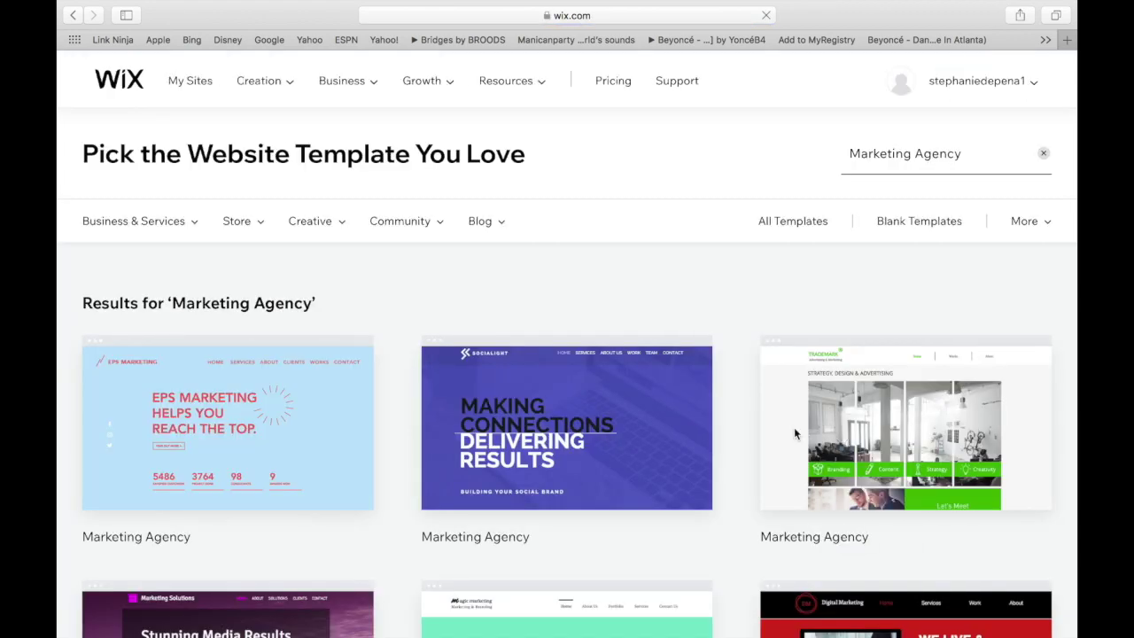
Step: Browse the Marketing Agency templates and open the Socialight 'Making Connections' template for editing
scroll(725, 447, down, 3)
scroll(724, 448, down, 5)
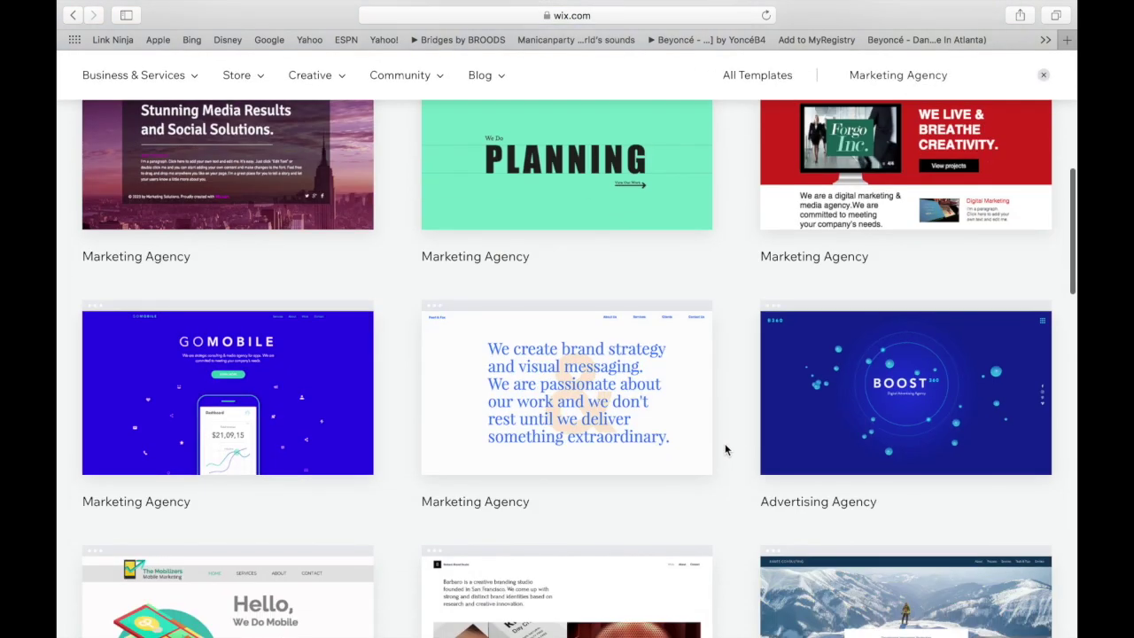
scroll(725, 449, up, 1)
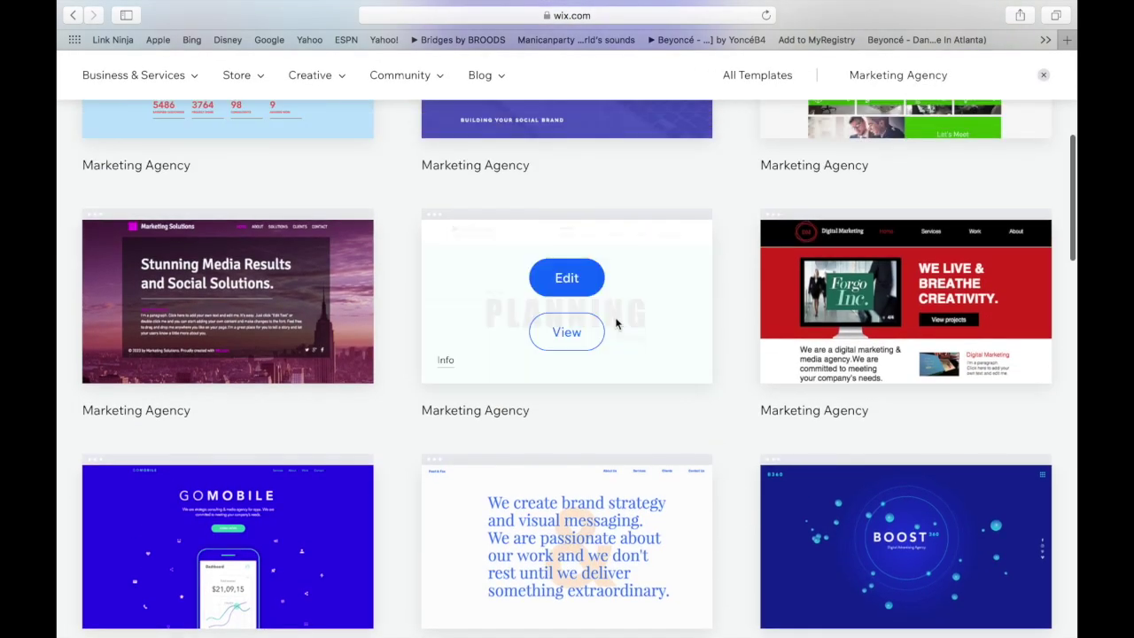
scroll(683, 422, down, 5)
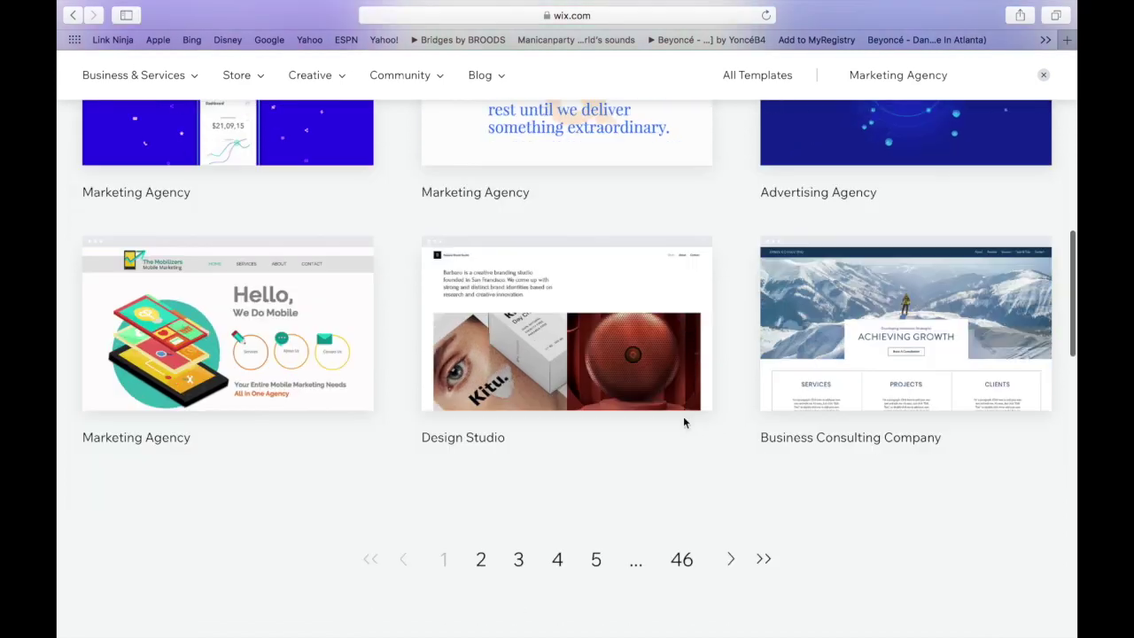
scroll(683, 422, up, 15)
scroll(683, 423, down, 6)
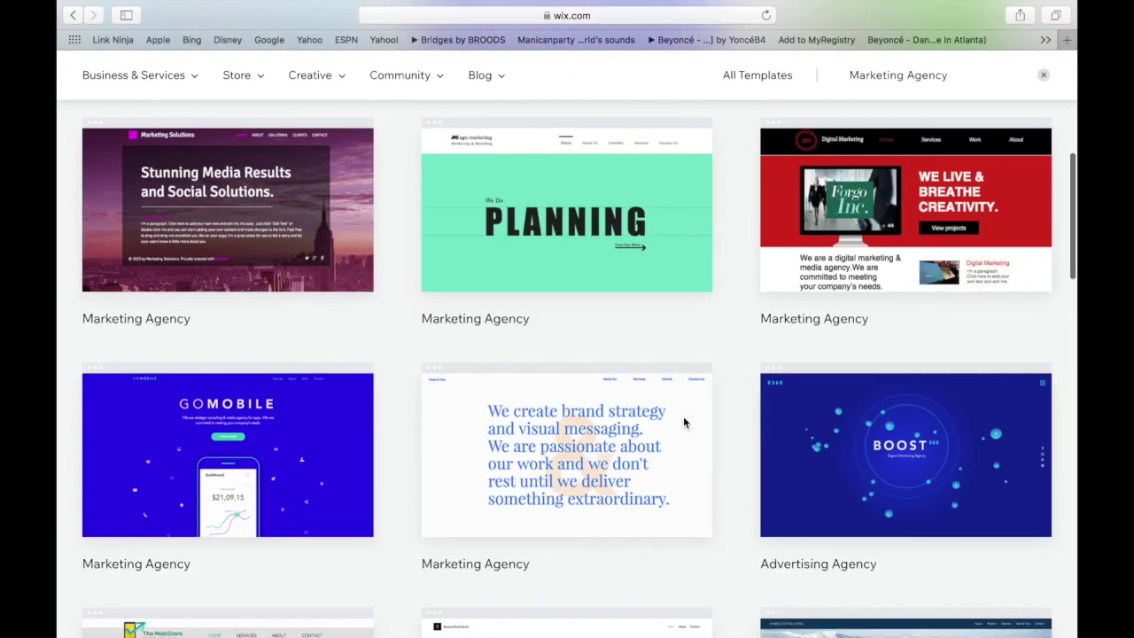
scroll(683, 422, down, 5)
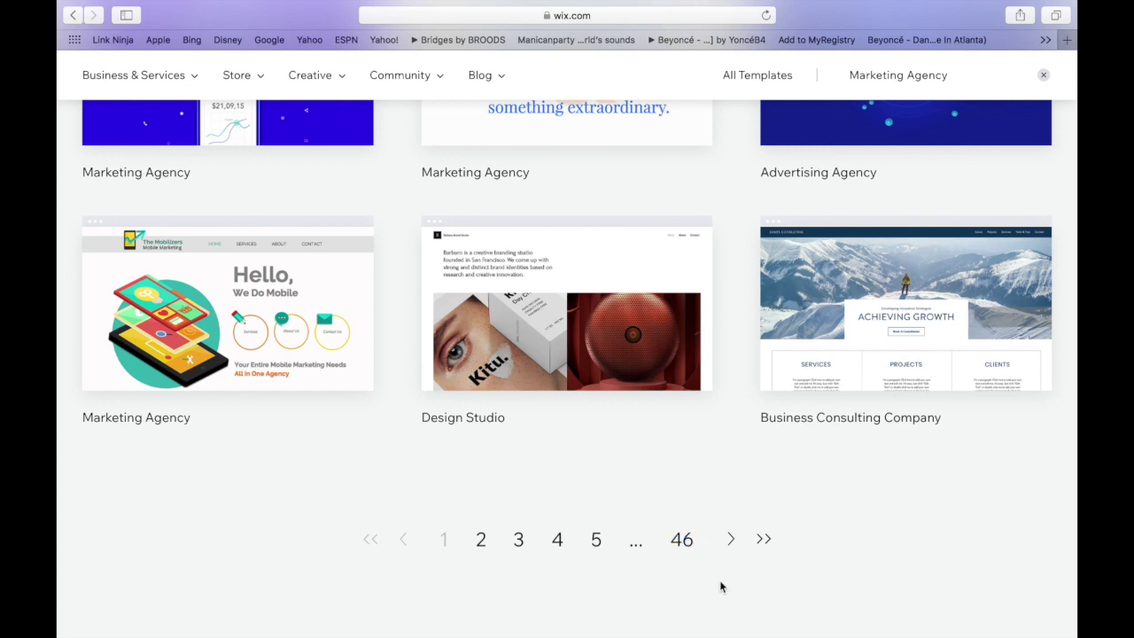
scroll(720, 586, up, 10)
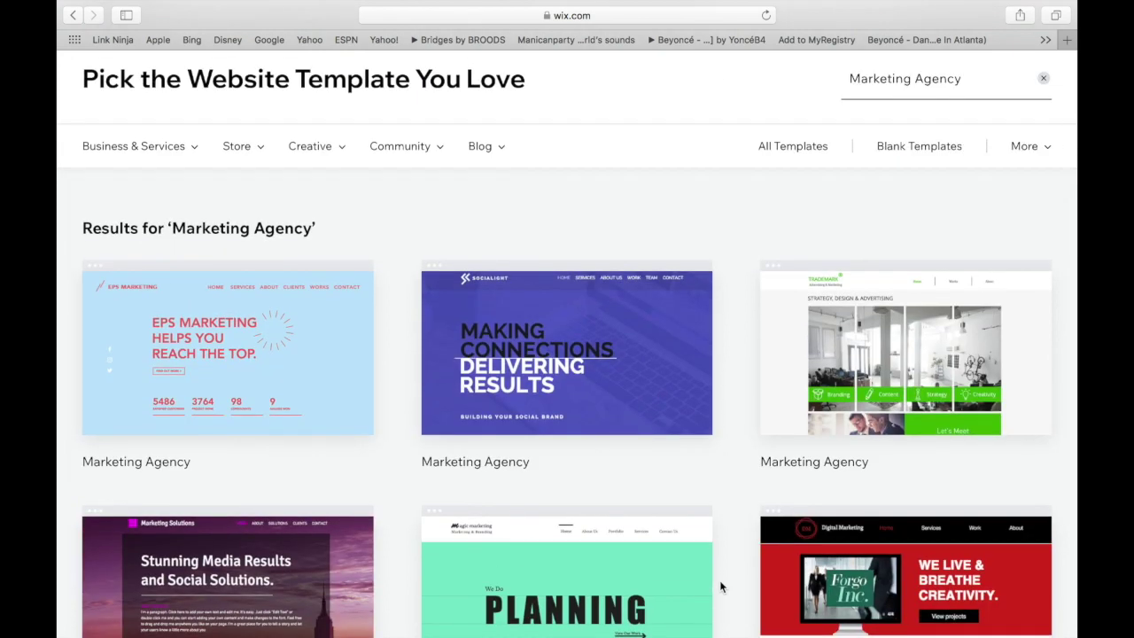
mouse_move(577, 374)
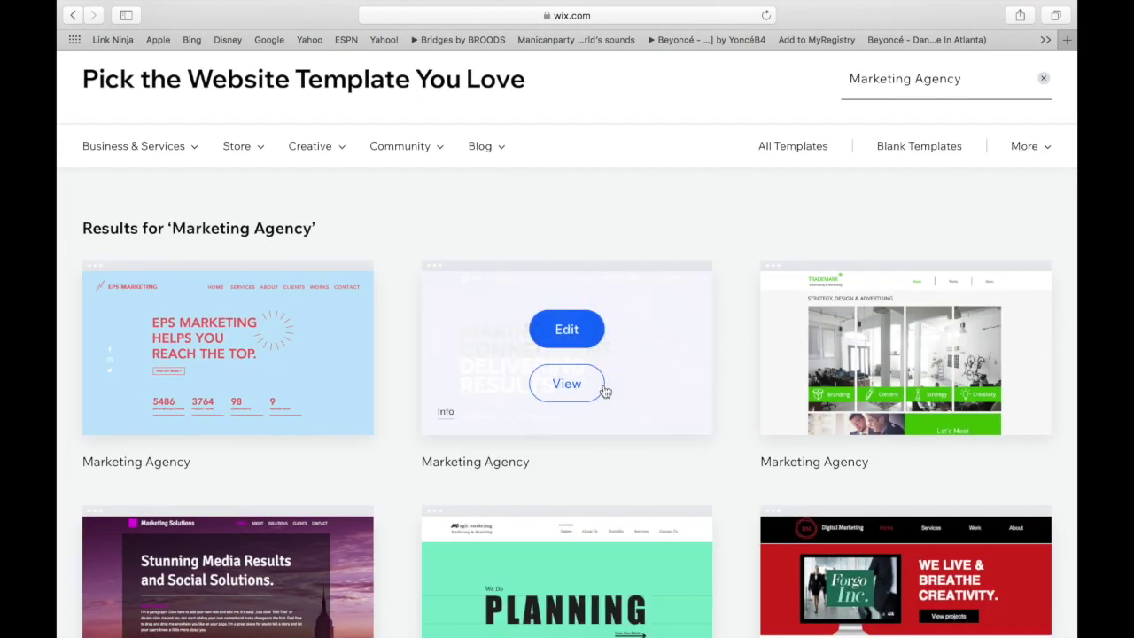
click(566, 329)
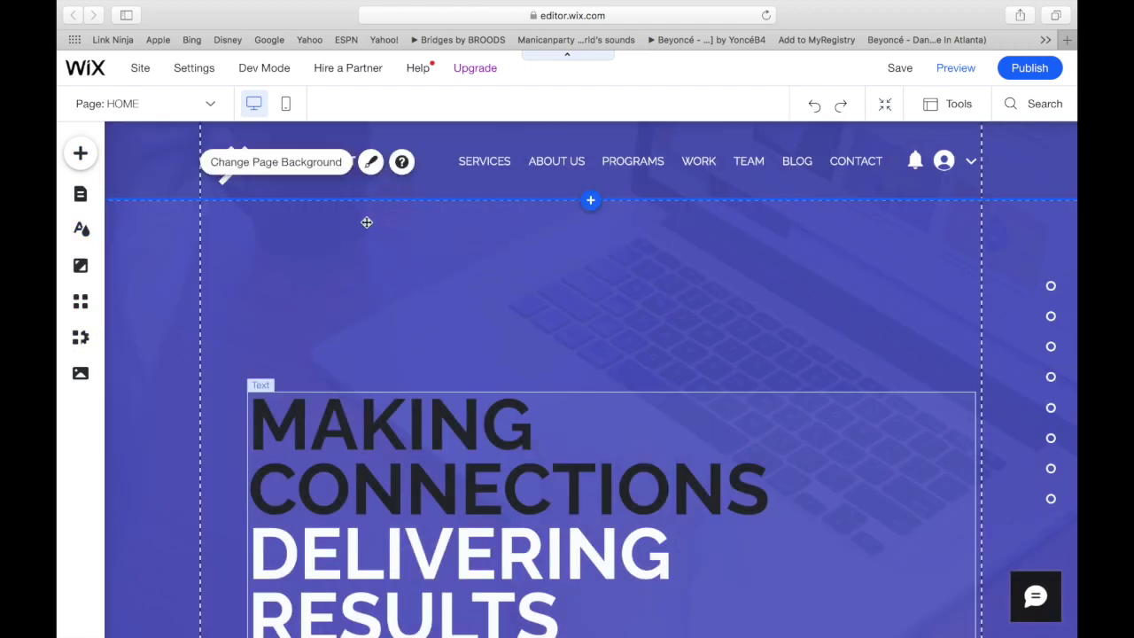
Step: Replace the home page's laptop photo background with solid near-black #1B1B1E
click(277, 162)
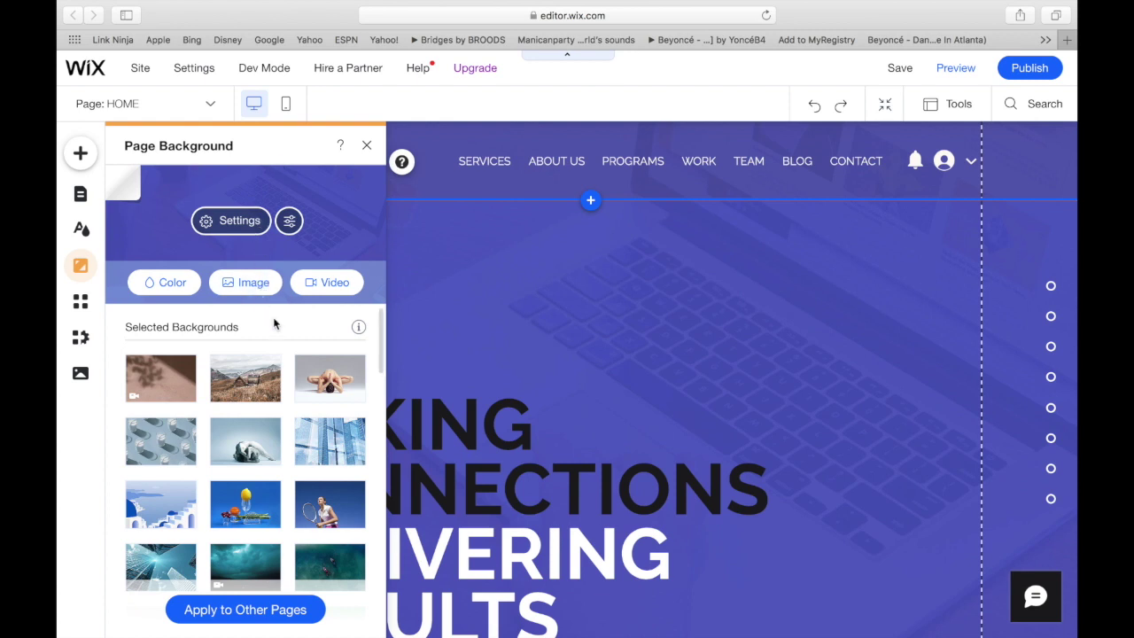
click(146, 291)
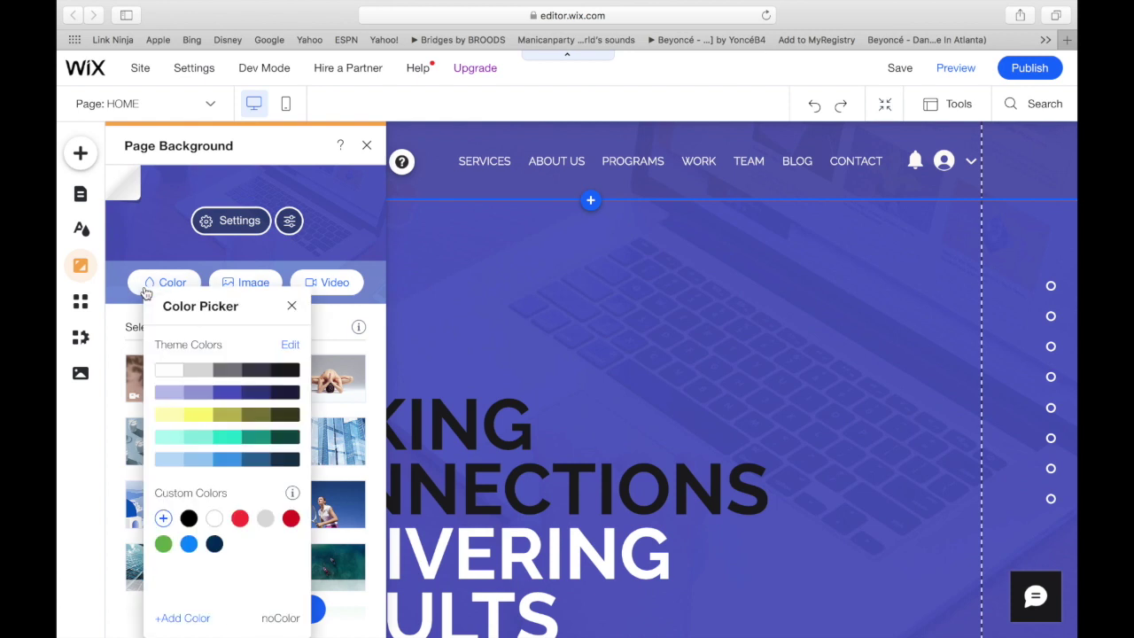
click(287, 372)
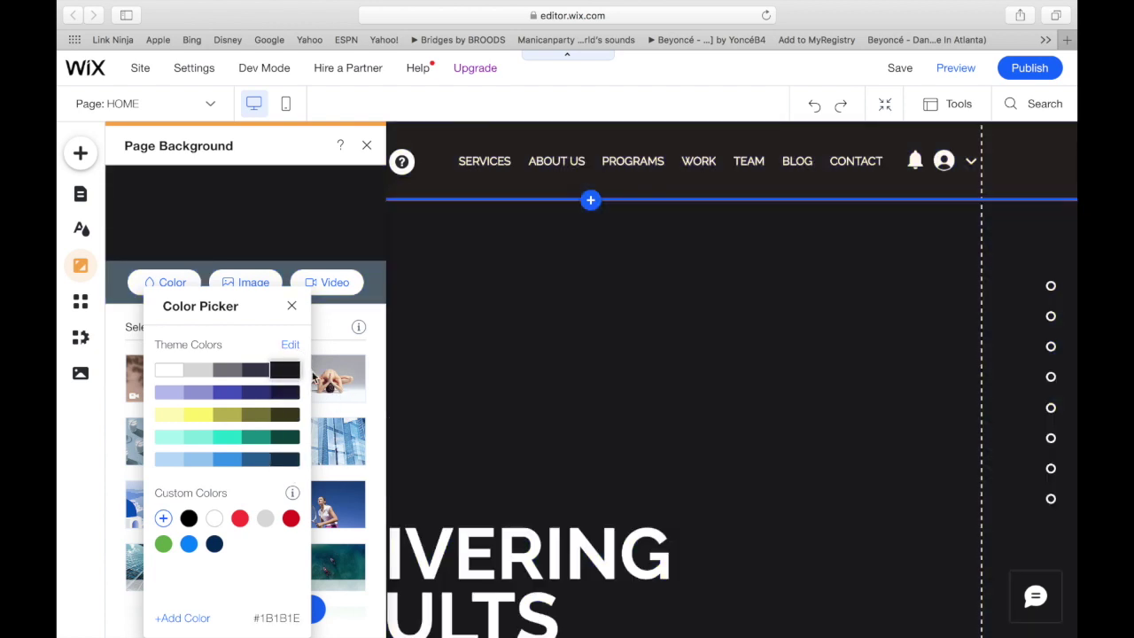
click(292, 306)
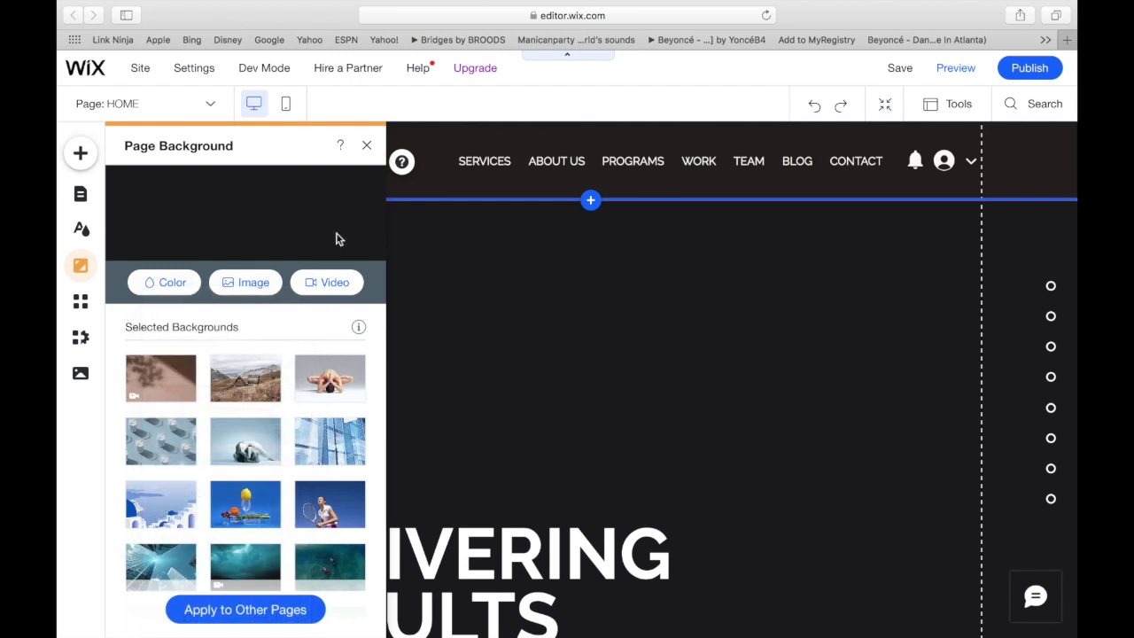
click(367, 145)
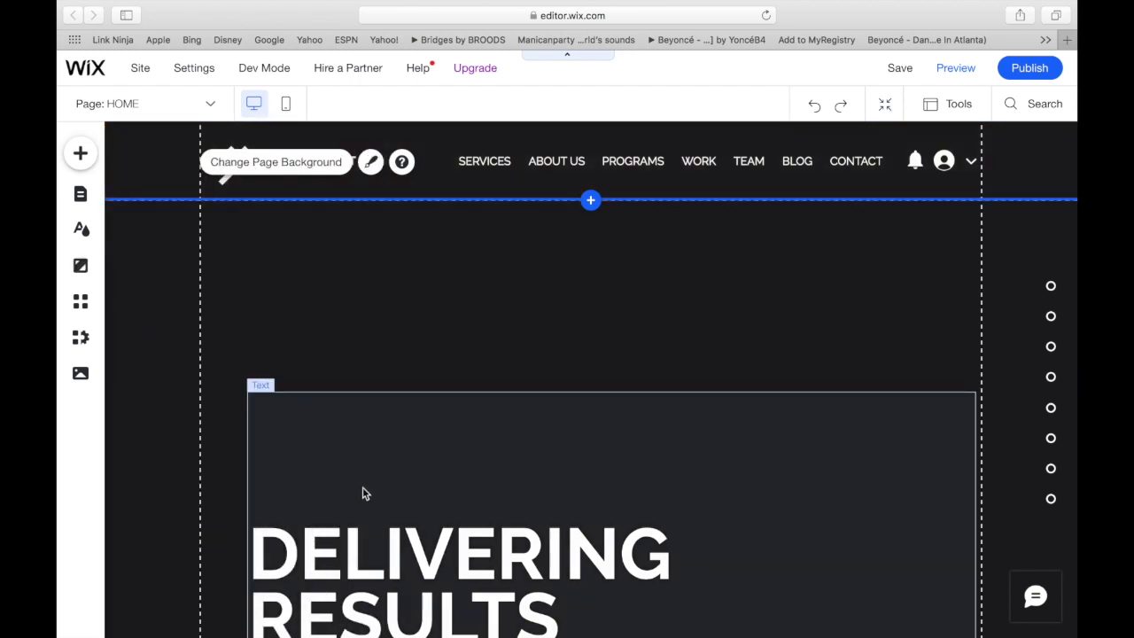
click(365, 488)
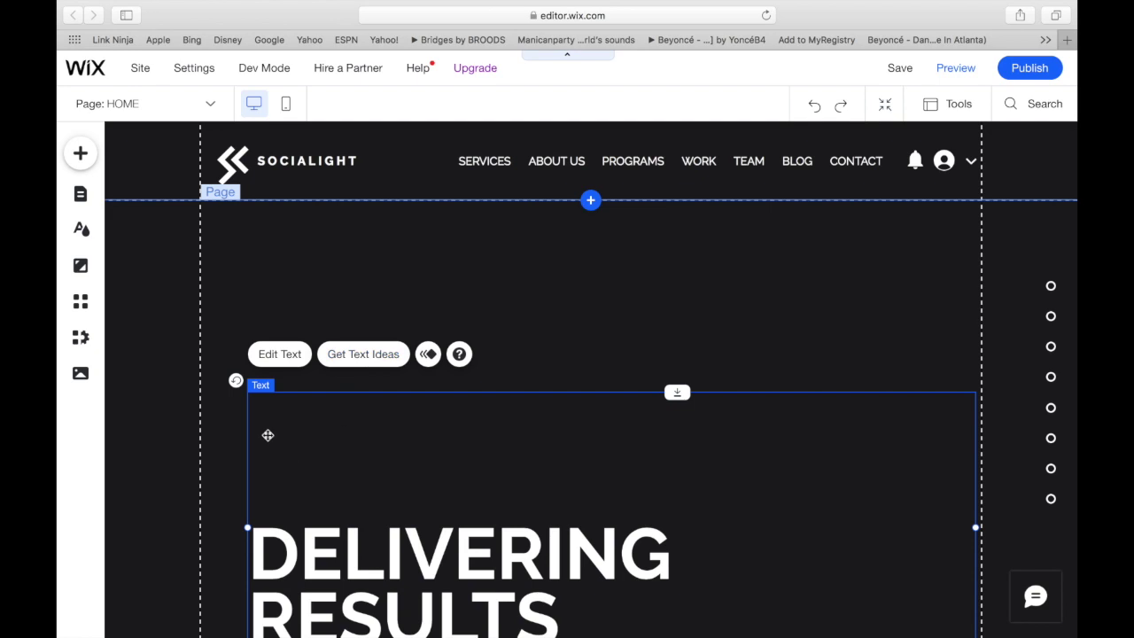
Step: Apply the Marketing Agency title idea 'More Than Your Usual Marketing Agency' to the hero headline
click(376, 354)
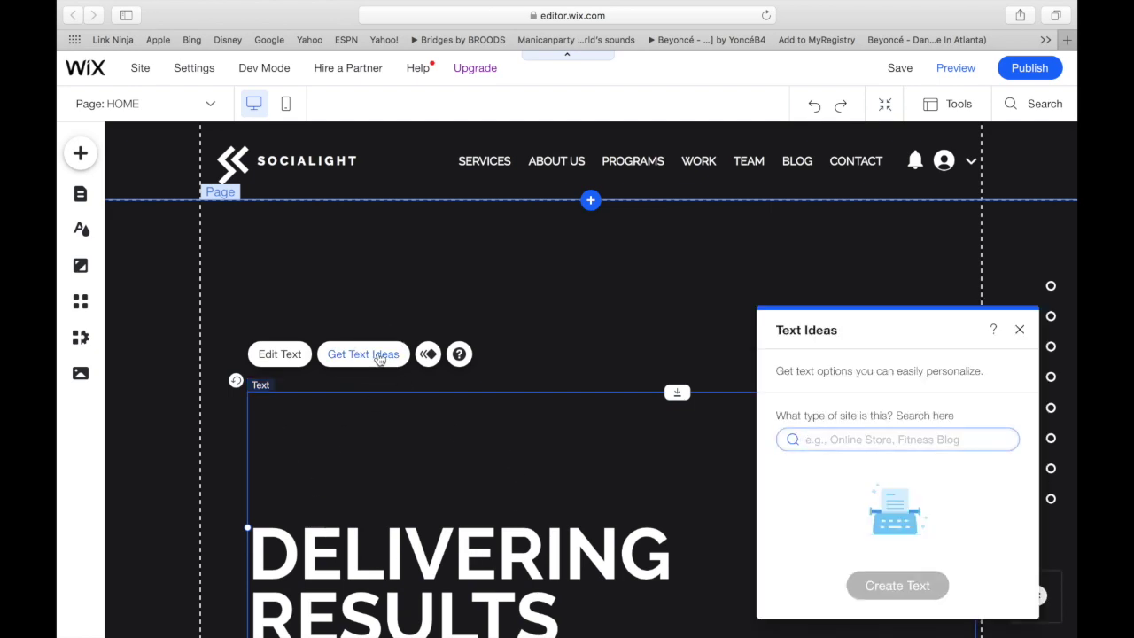
text(Ma)
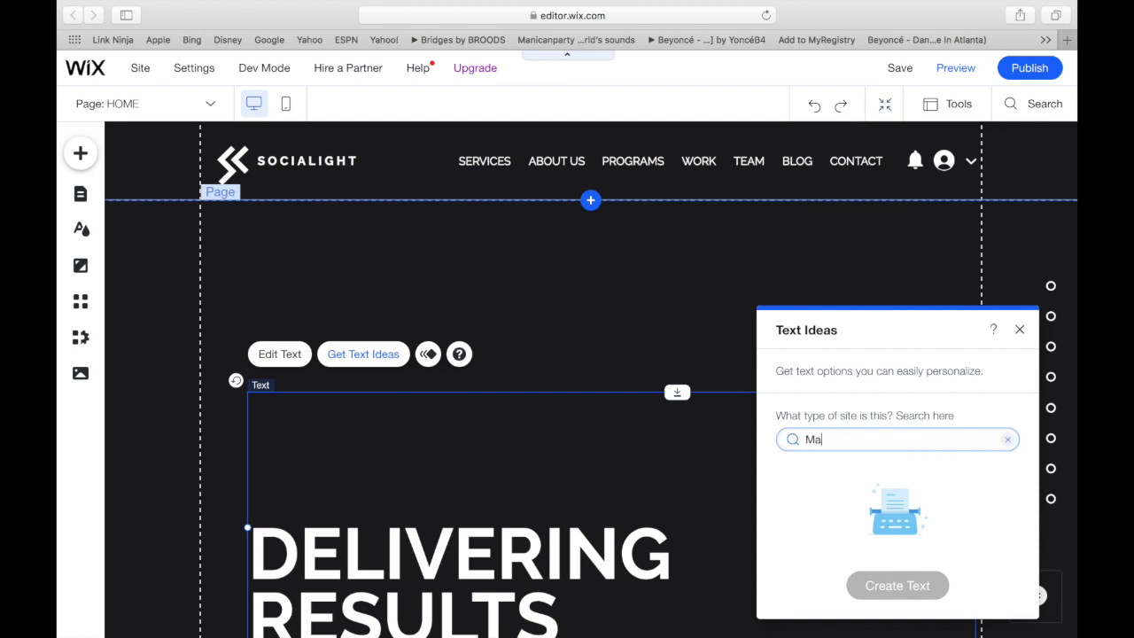
text(r)
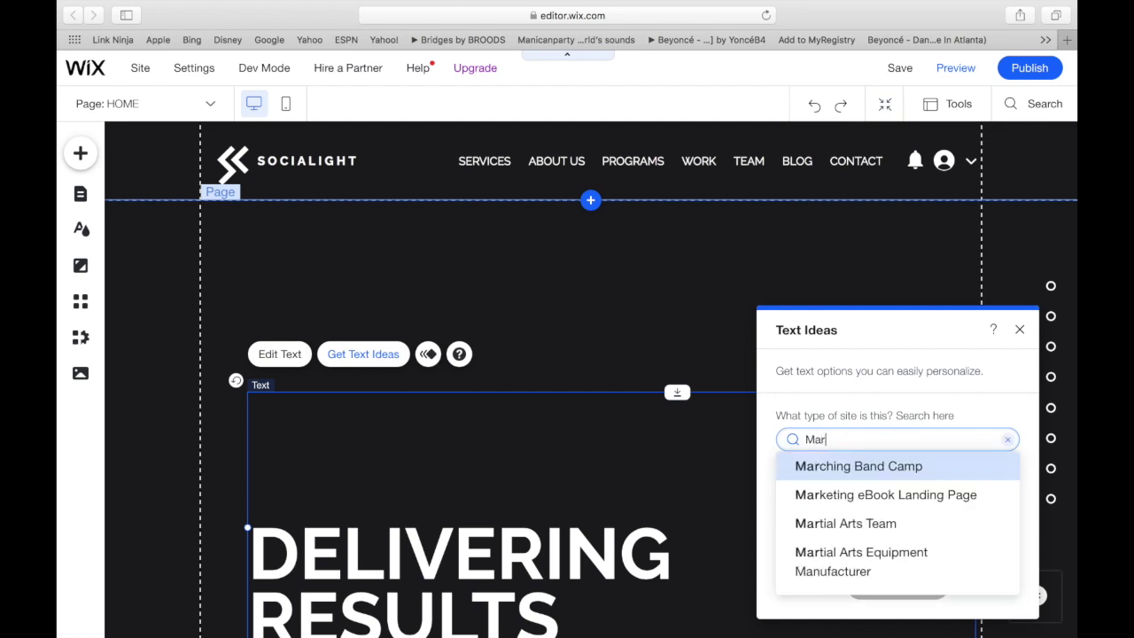
text(ketin)
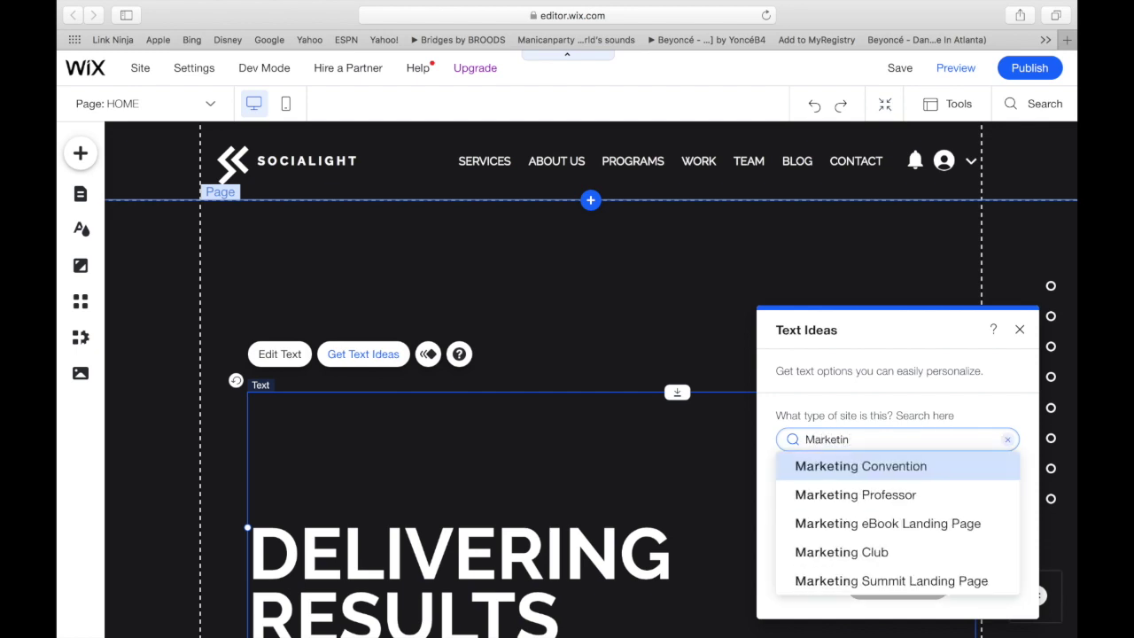
text(g ag)
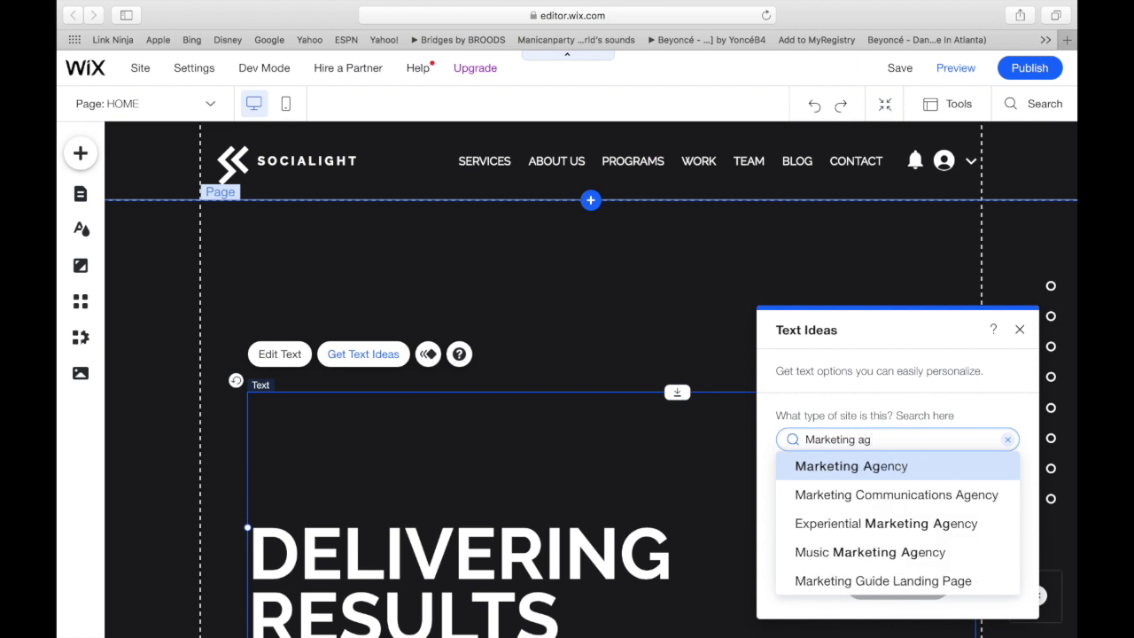
click(857, 470)
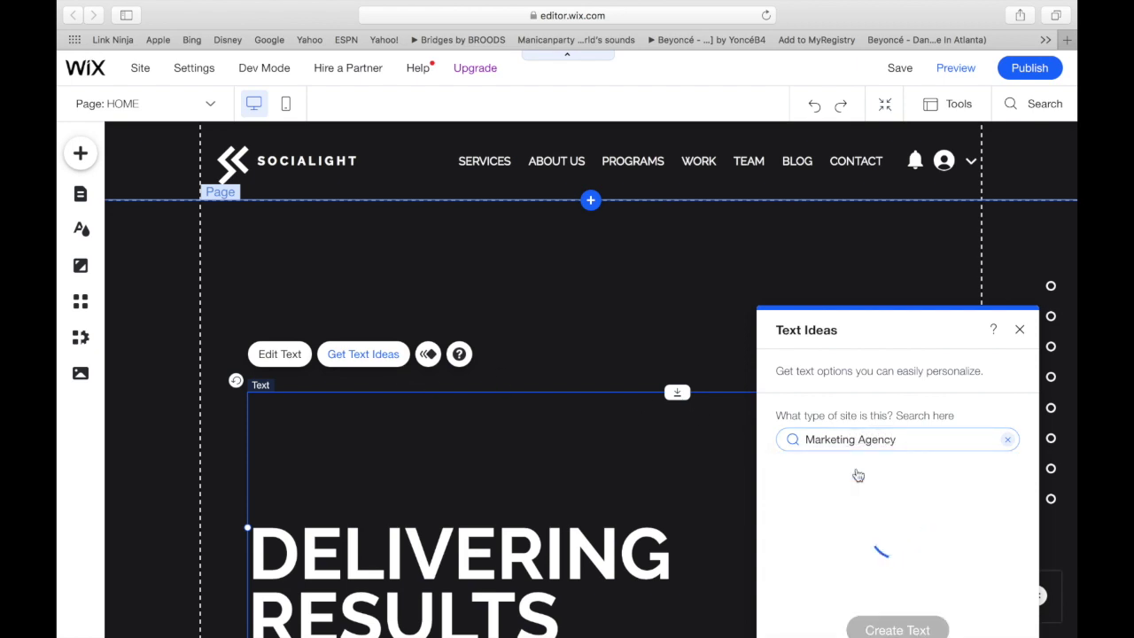
click(917, 627)
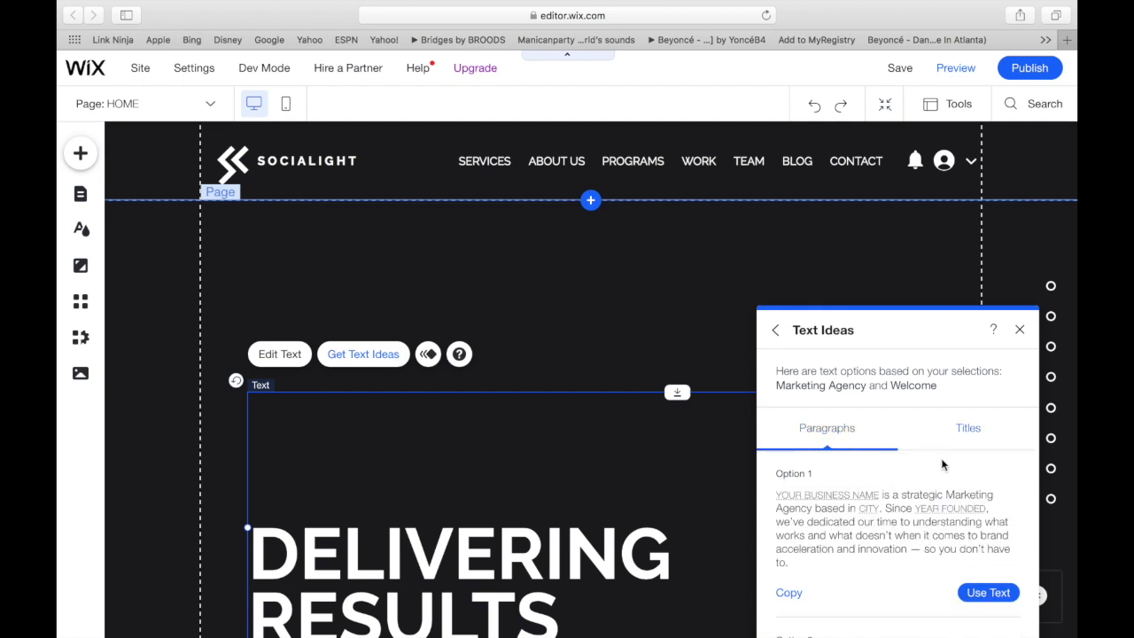
click(949, 432)
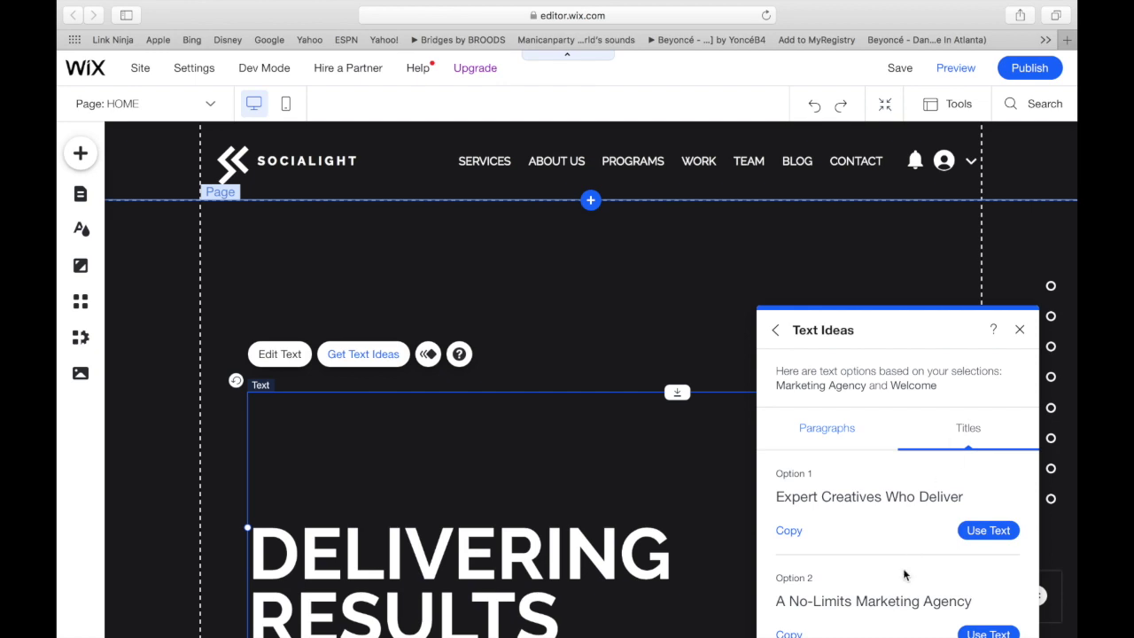
drag(452, 355, 257, 350)
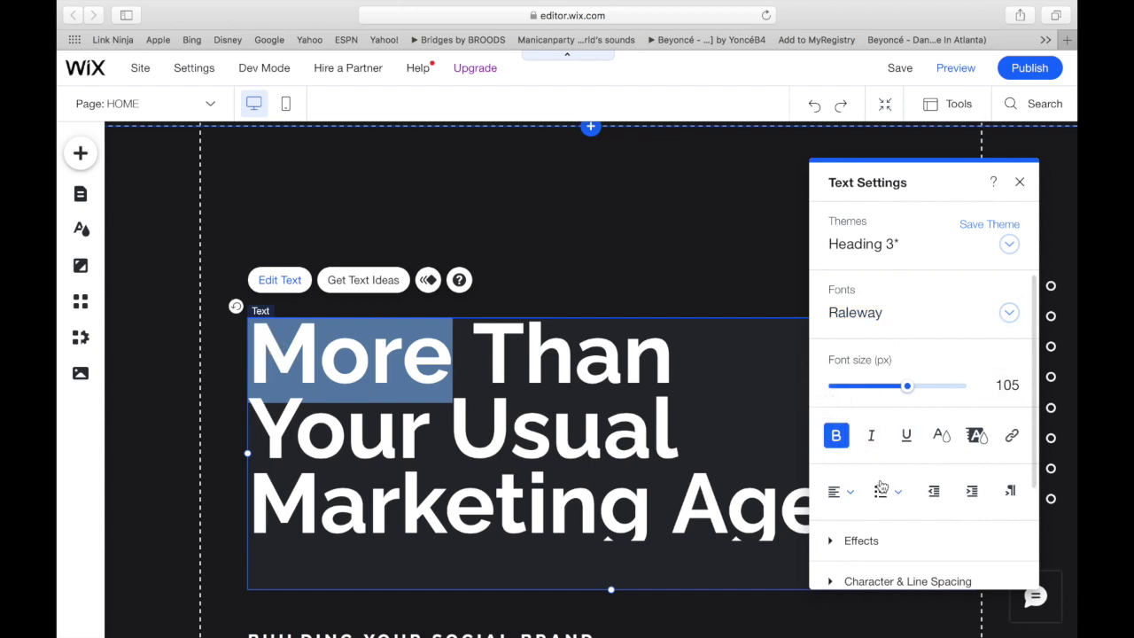
Step: Colour the word 'More' in the hero headline aqua #21DECE
click(942, 435)
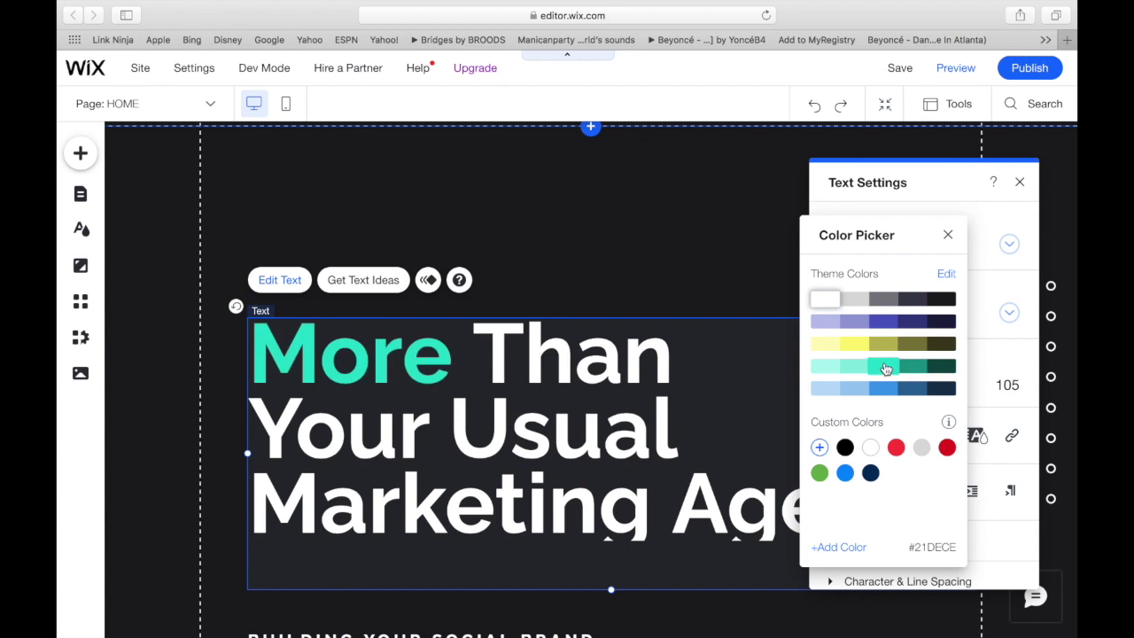
click(884, 371)
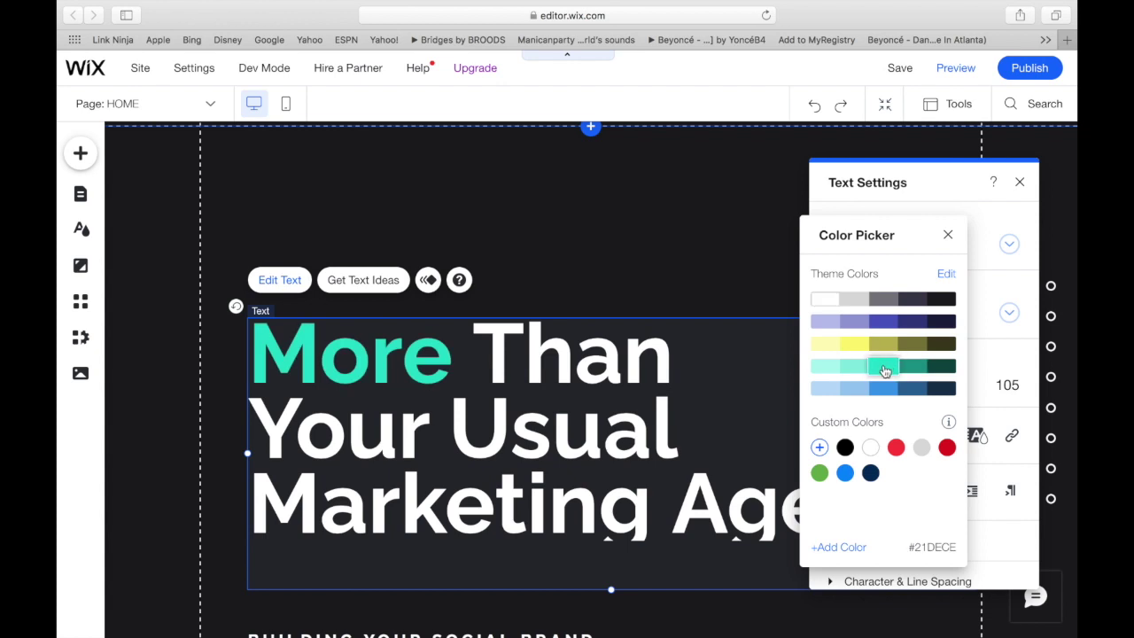
click(608, 223)
click(707, 213)
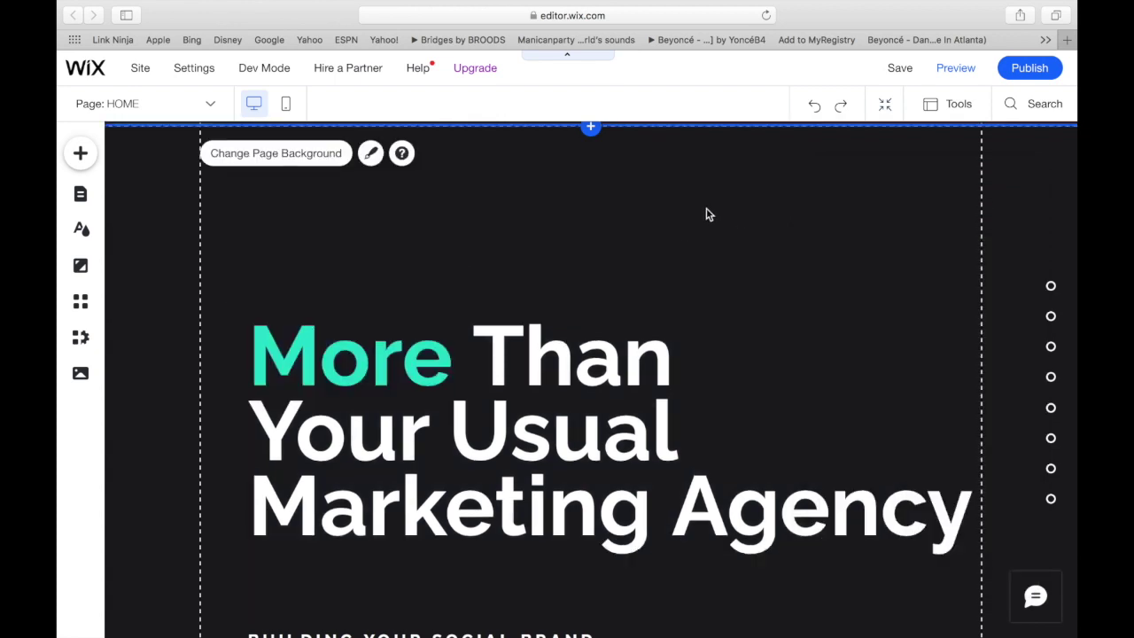
drag(514, 447, 499, 374)
Step: Give the headline a Reveal entrance animation from the left that plays only the first time
click(403, 187)
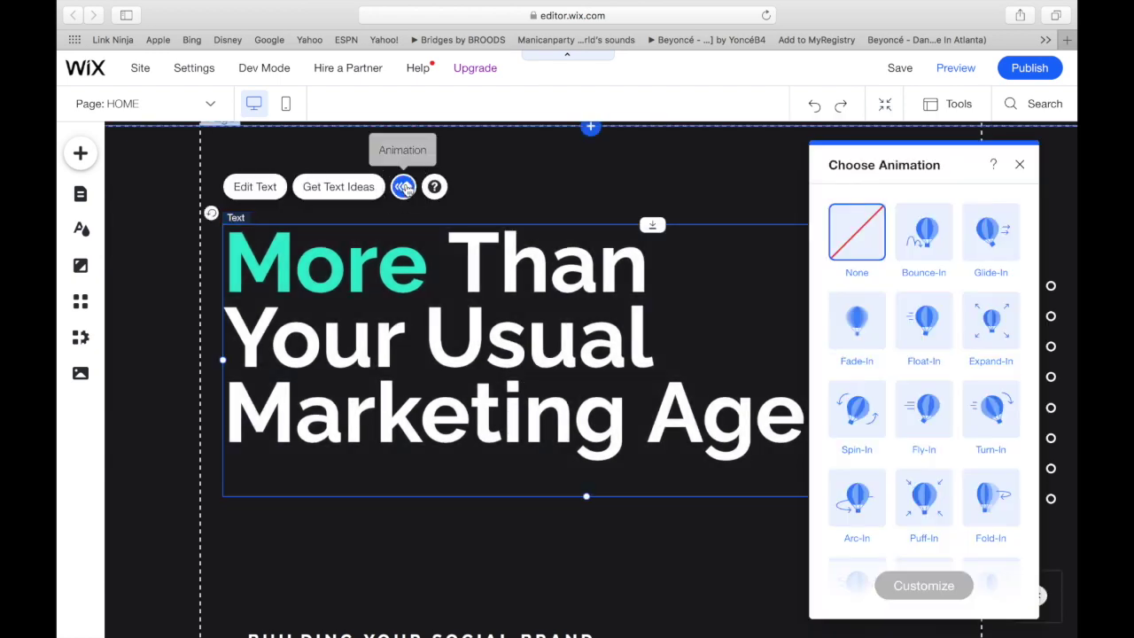
click(926, 232)
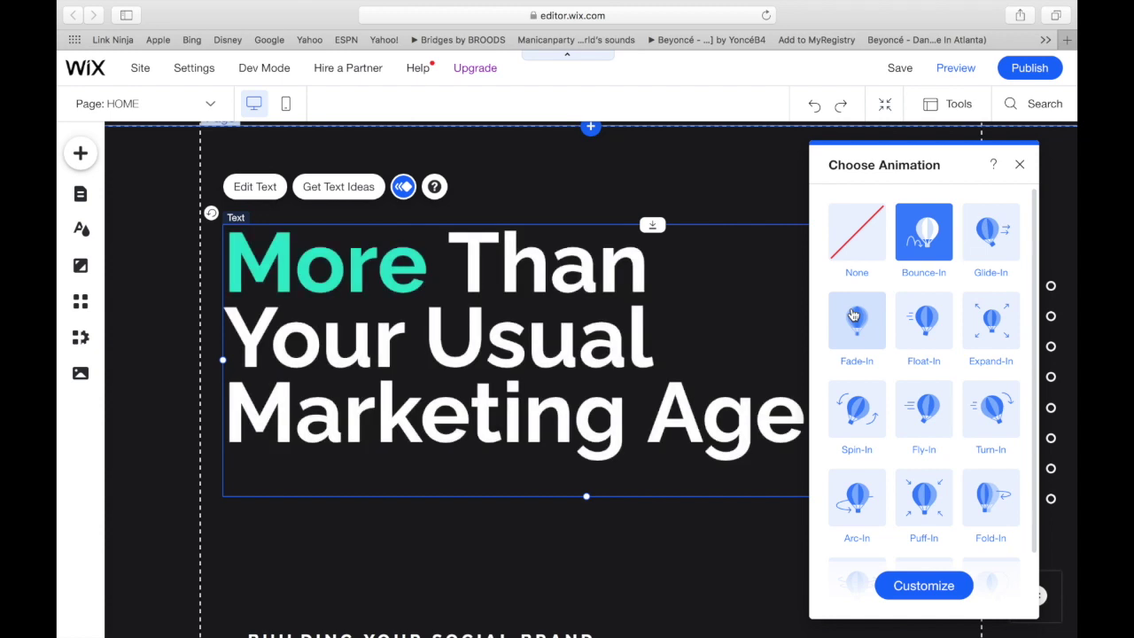
scroll(990, 423, down, 2)
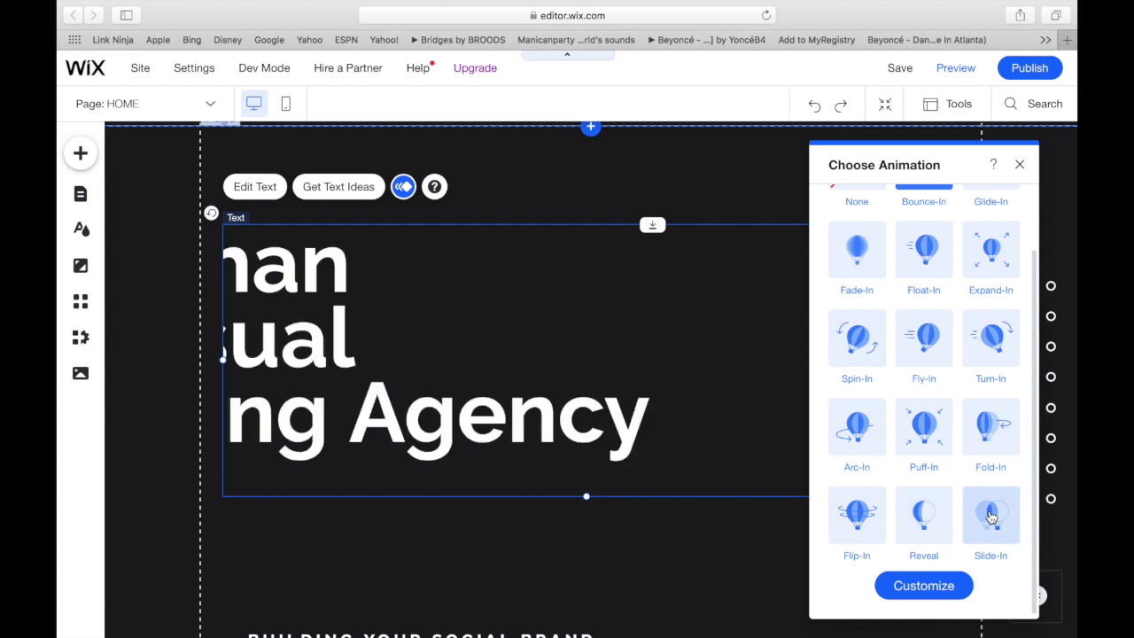
click(924, 515)
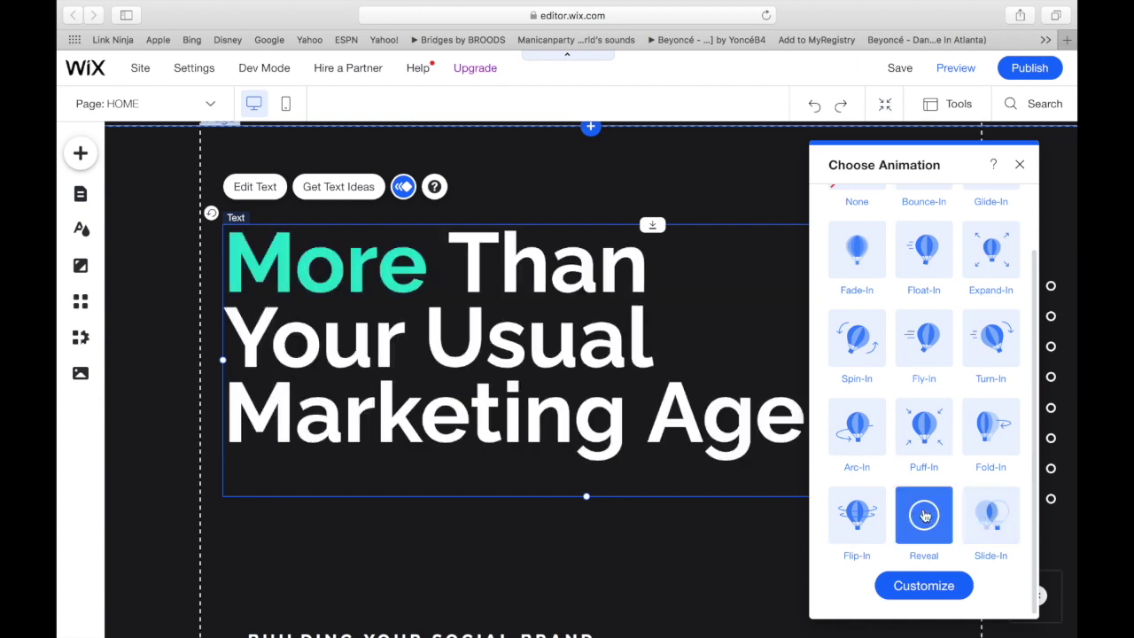
click(917, 588)
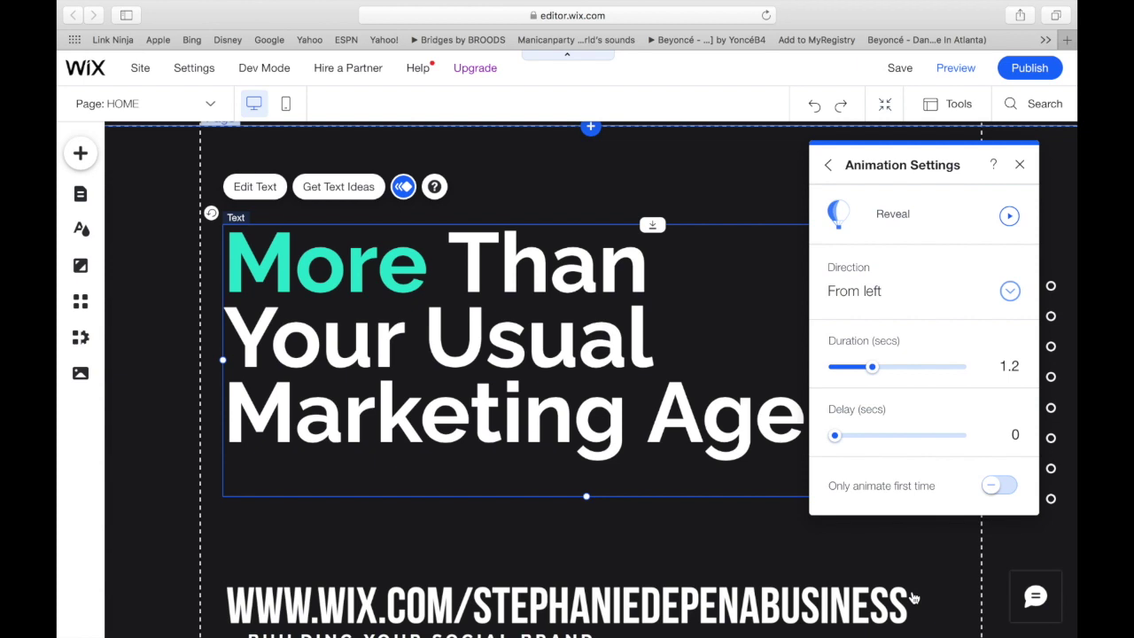
click(997, 487)
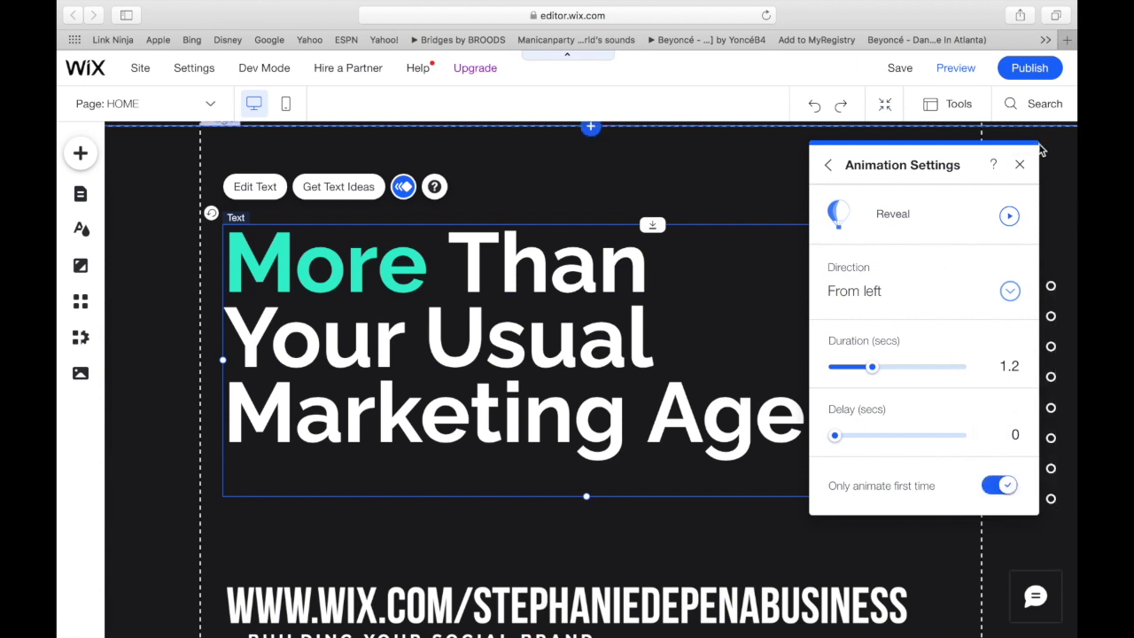
click(1020, 164)
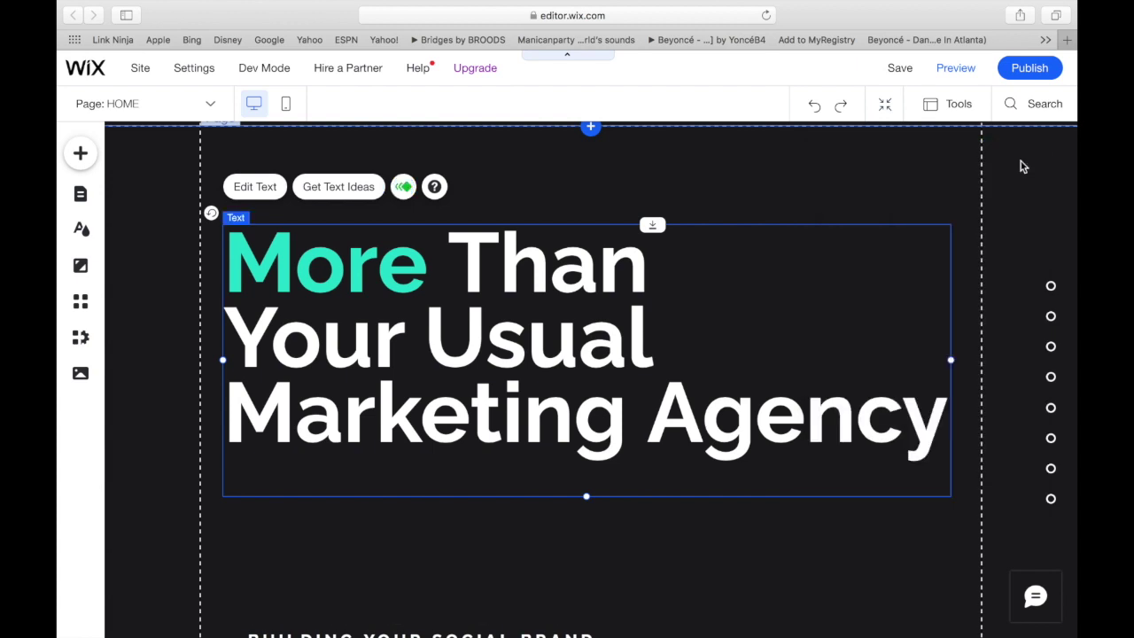
Step: Move the BUILDING YOUR SOCIAL BRAND tagline up, closer beneath the hero headline
click(438, 576)
scroll(440, 577, down, 3)
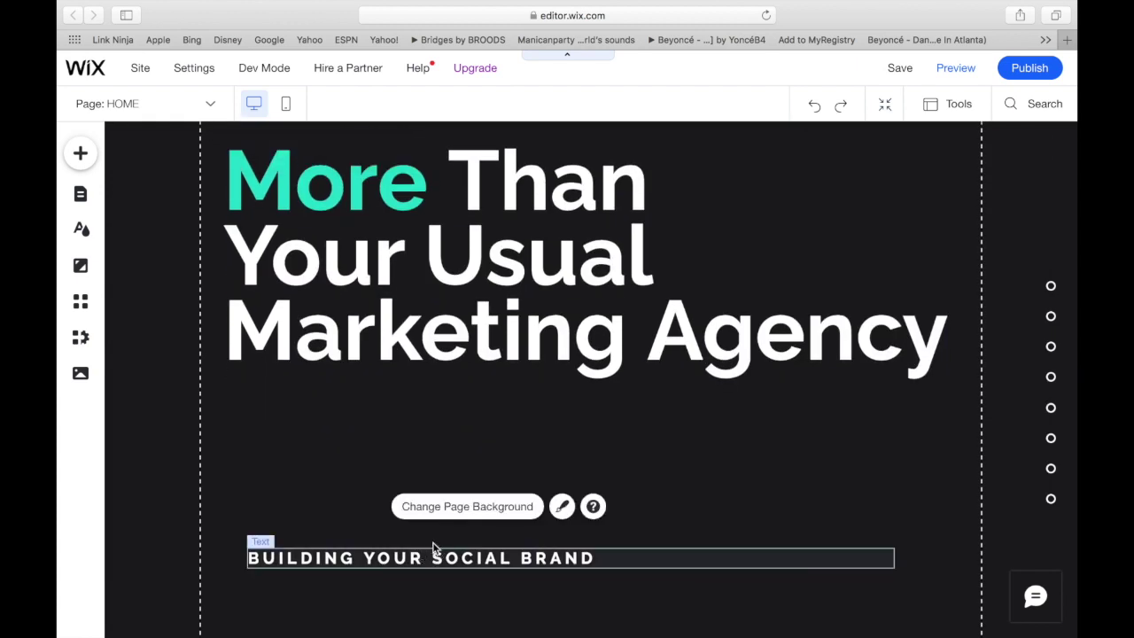
drag(434, 550, 422, 460)
scroll(951, 355, down, 3)
click(950, 356)
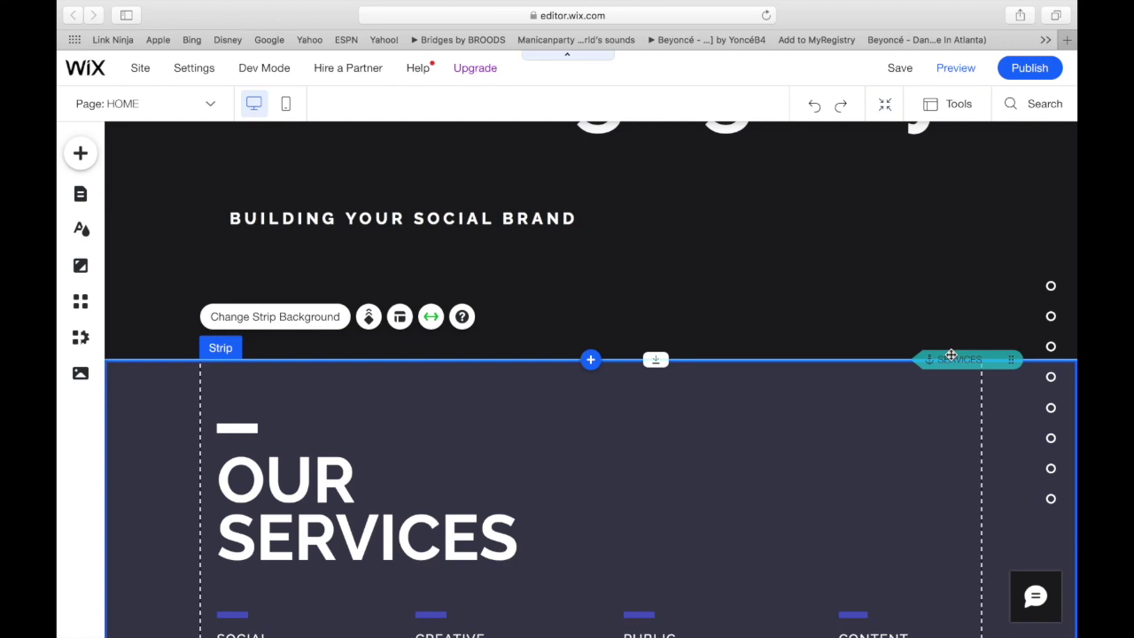
Step: Scroll through the home page sections down to Get In Touch and back
scroll(840, 232, up, 1)
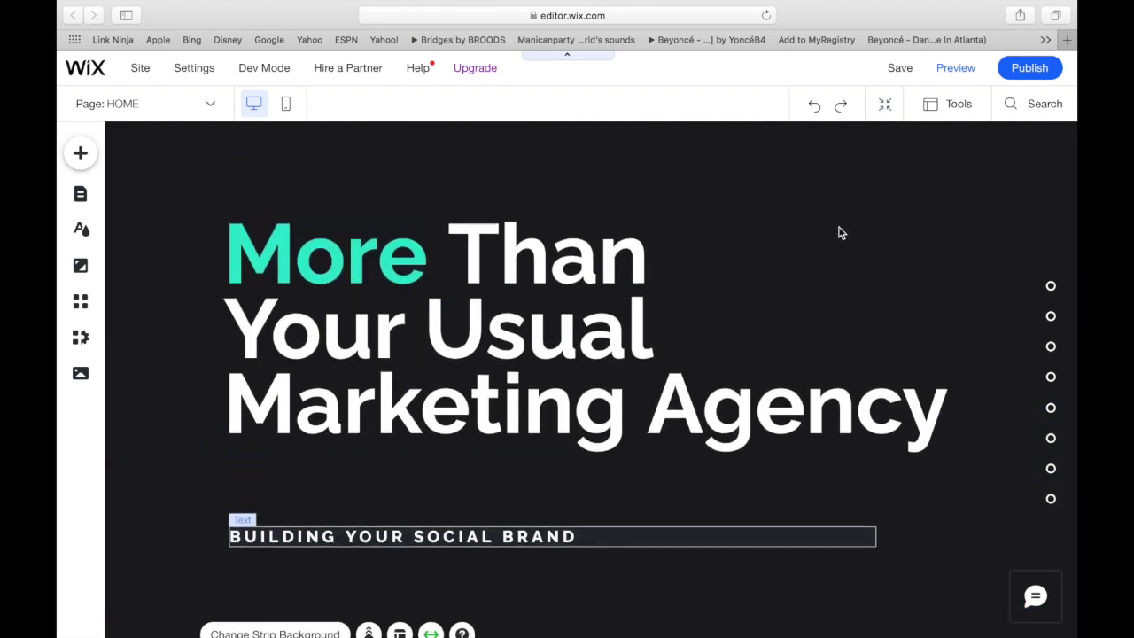
scroll(841, 233, up, 1)
scroll(842, 233, down, 4)
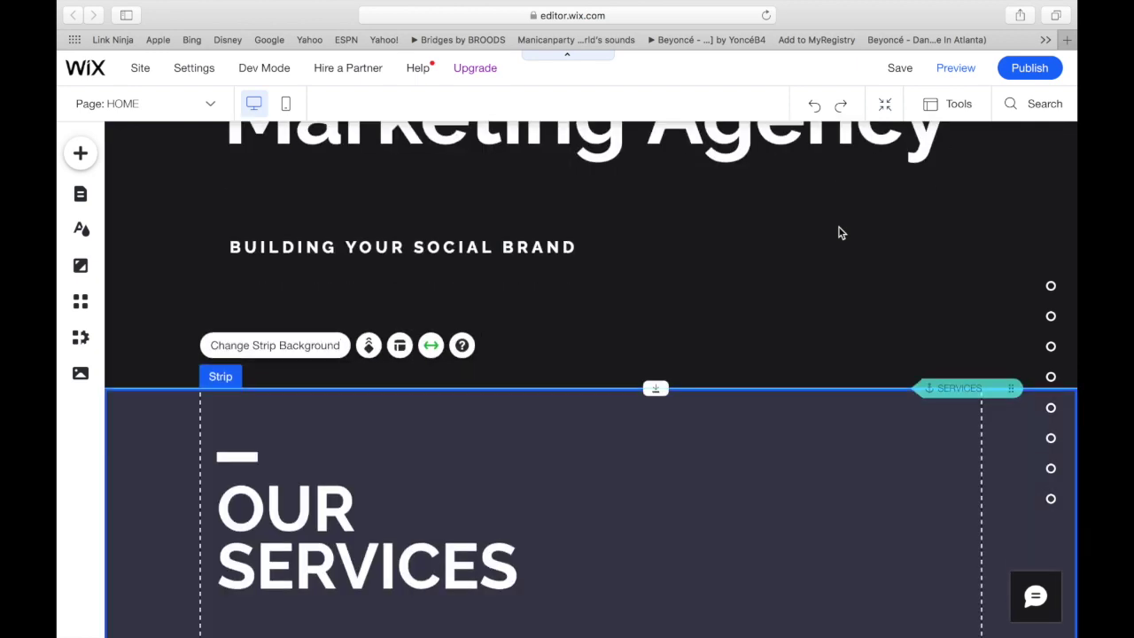
scroll(841, 233, down, 5)
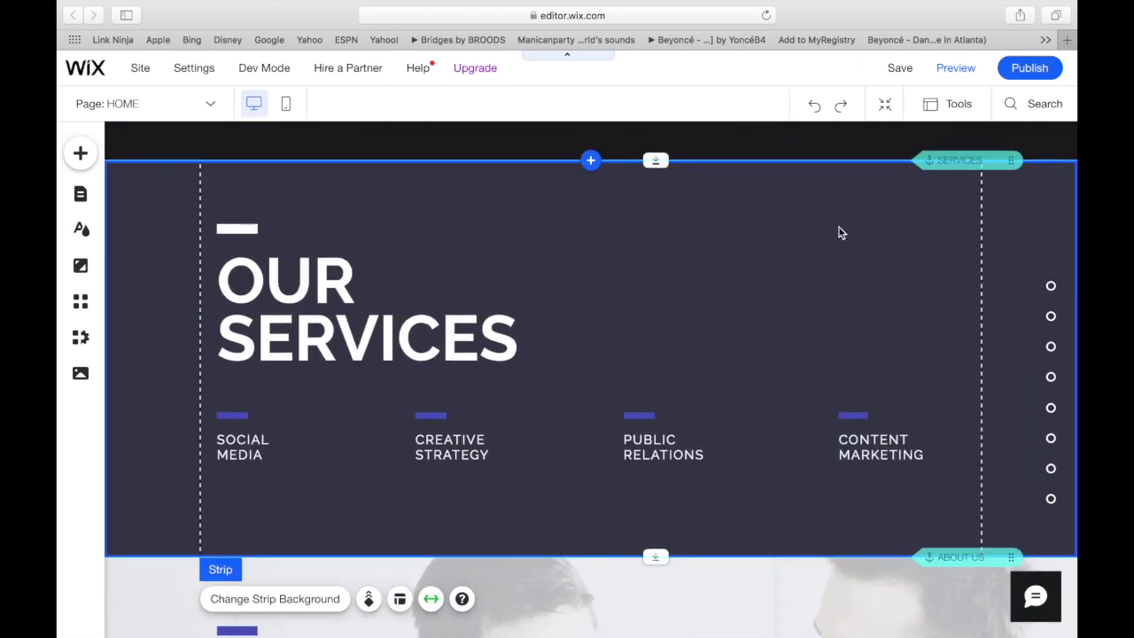
scroll(842, 233, down, 10)
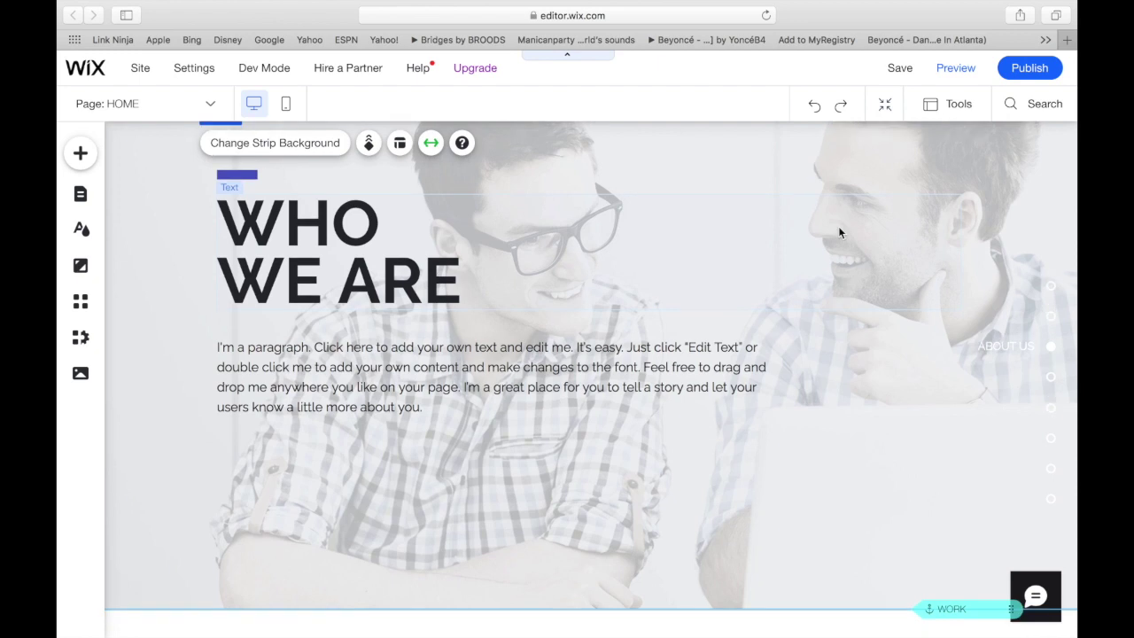
scroll(840, 232, down, 18)
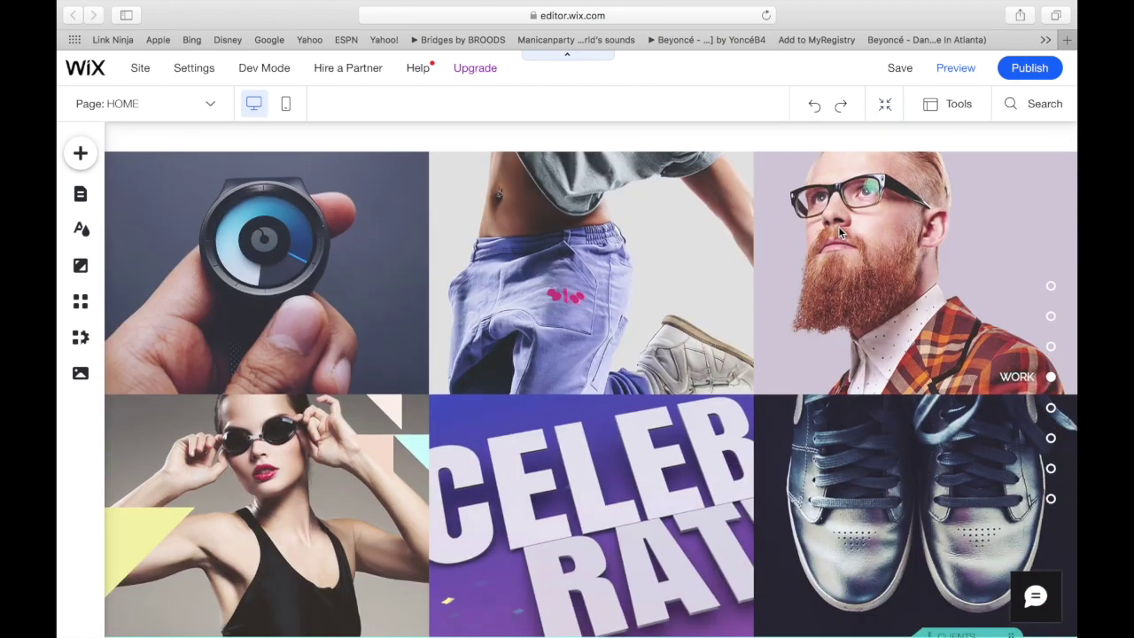
scroll(840, 233, down, 20)
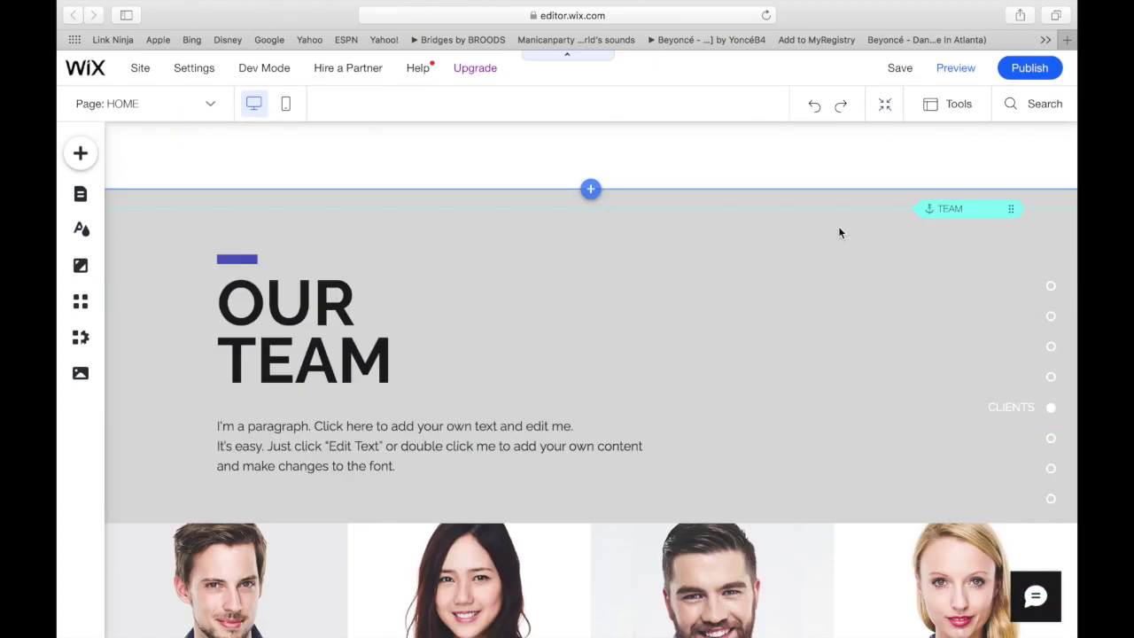
scroll(840, 233, down, 17)
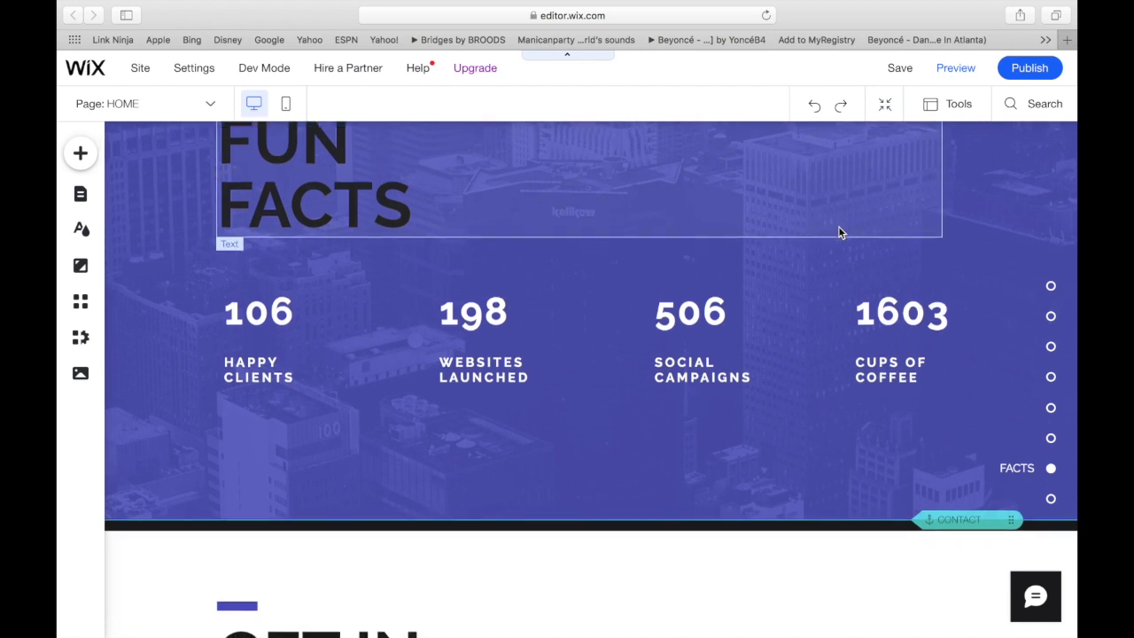
scroll(840, 232, down, 14)
scroll(840, 232, up, 13)
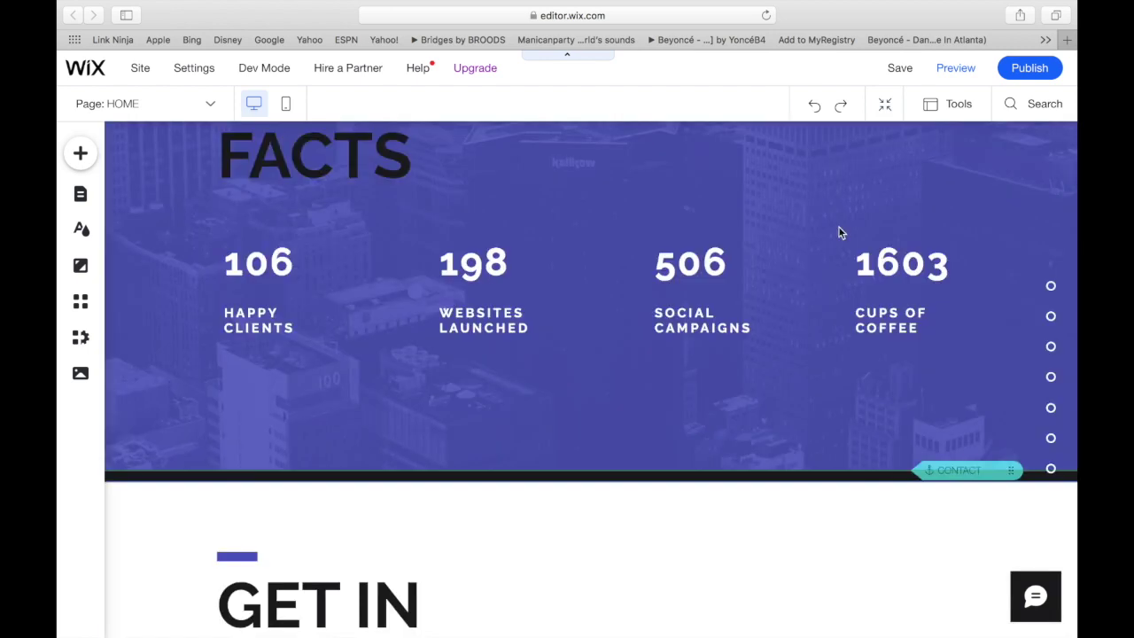
scroll(842, 292, up, 20)
scroll(844, 297, down, 9)
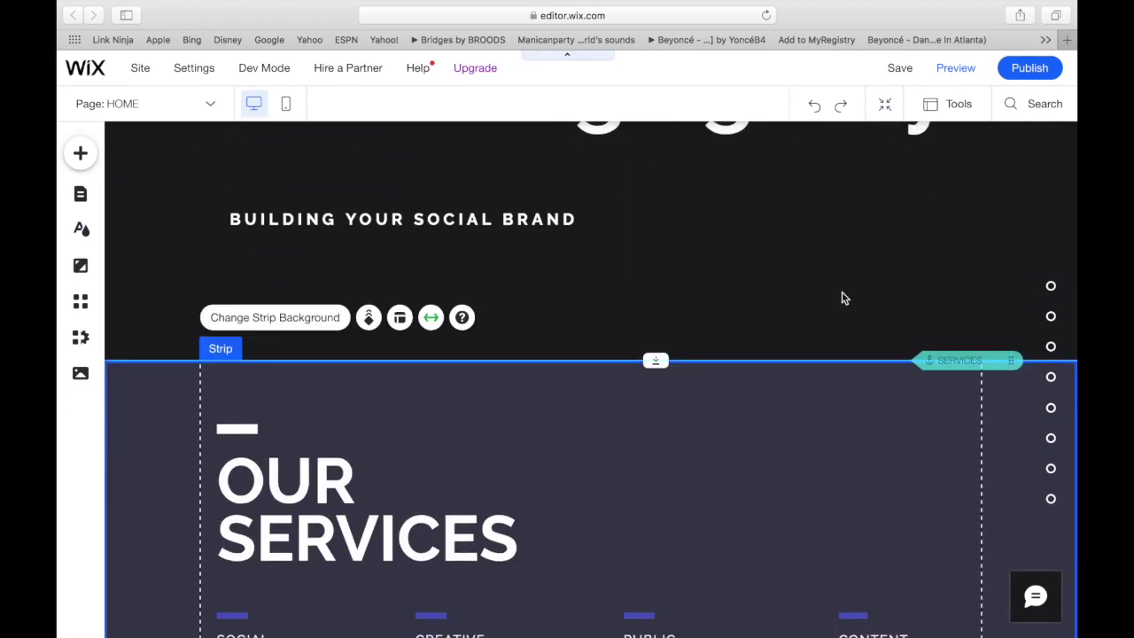
scroll(841, 296, down, 12)
scroll(842, 296, up, 20)
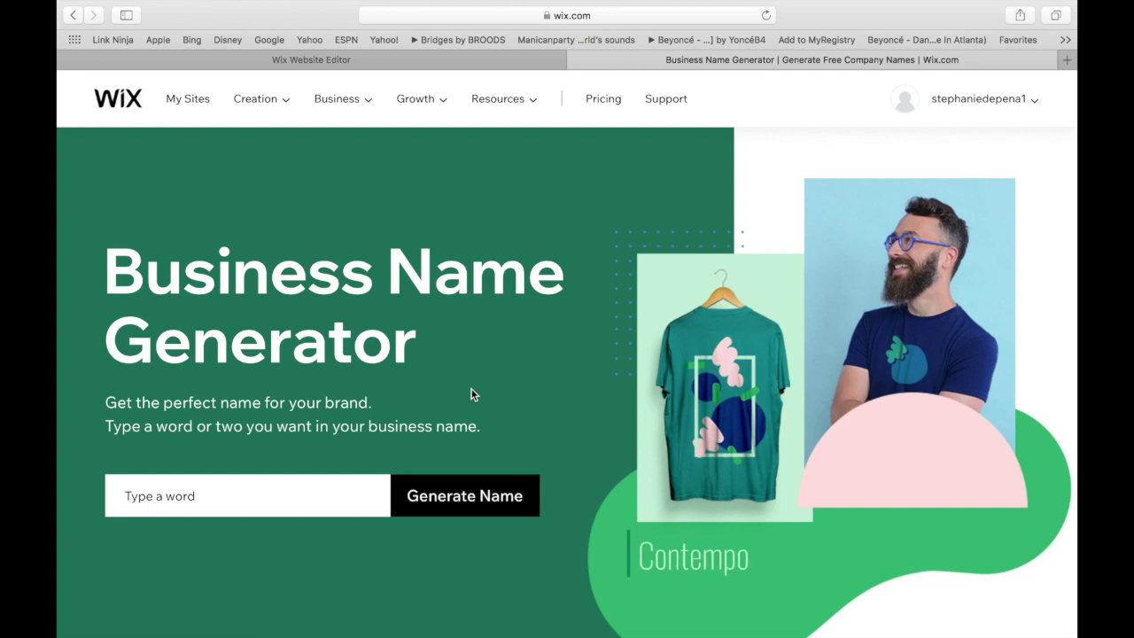
key(super+w)
scroll(513, 363, down, 10)
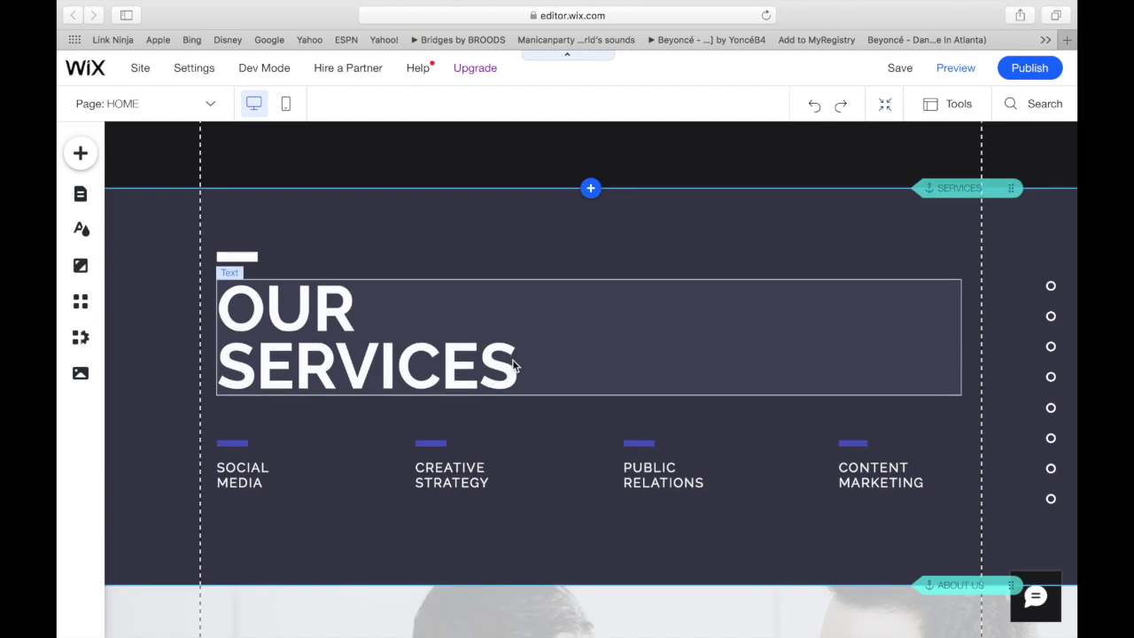
scroll(512, 366, down, 5)
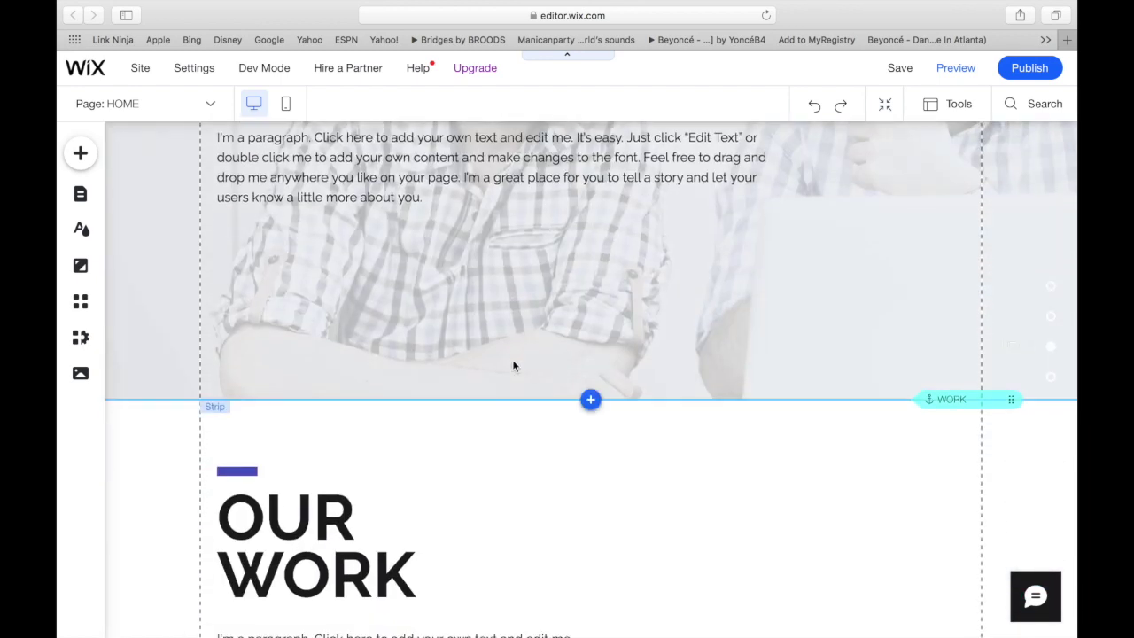
scroll(513, 364, down, 4)
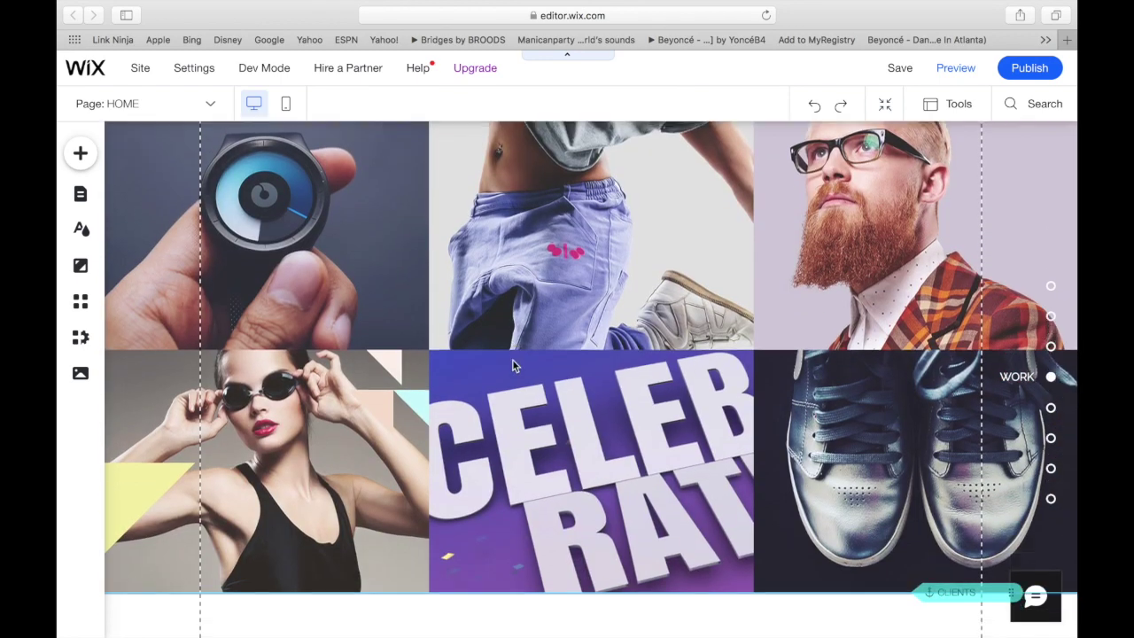
scroll(513, 366, down, 10)
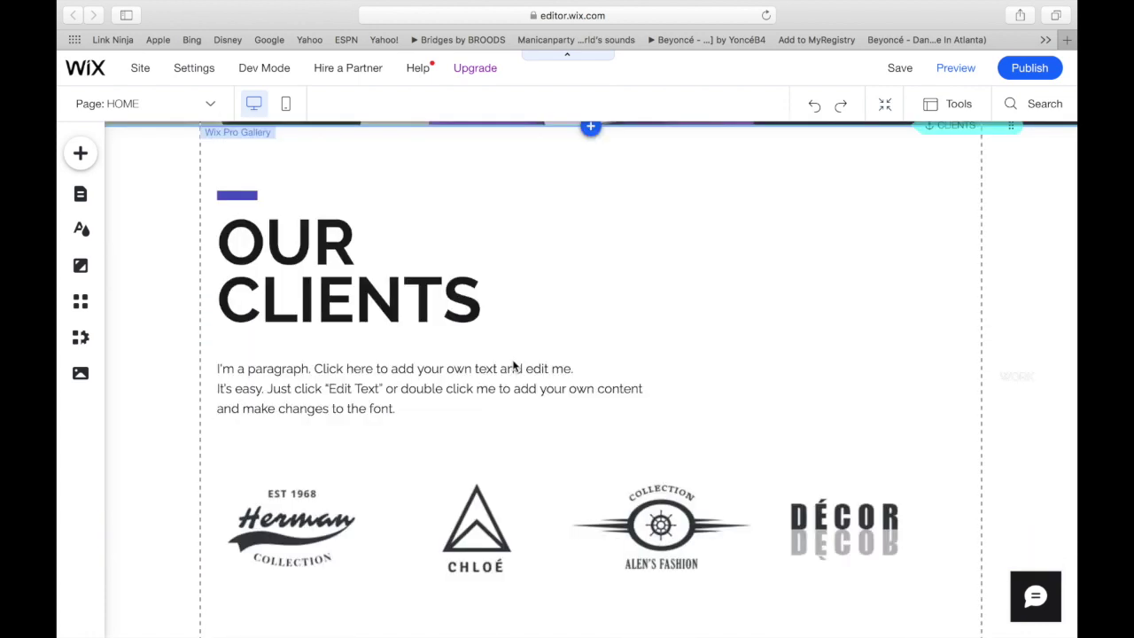
scroll(512, 366, down, 2)
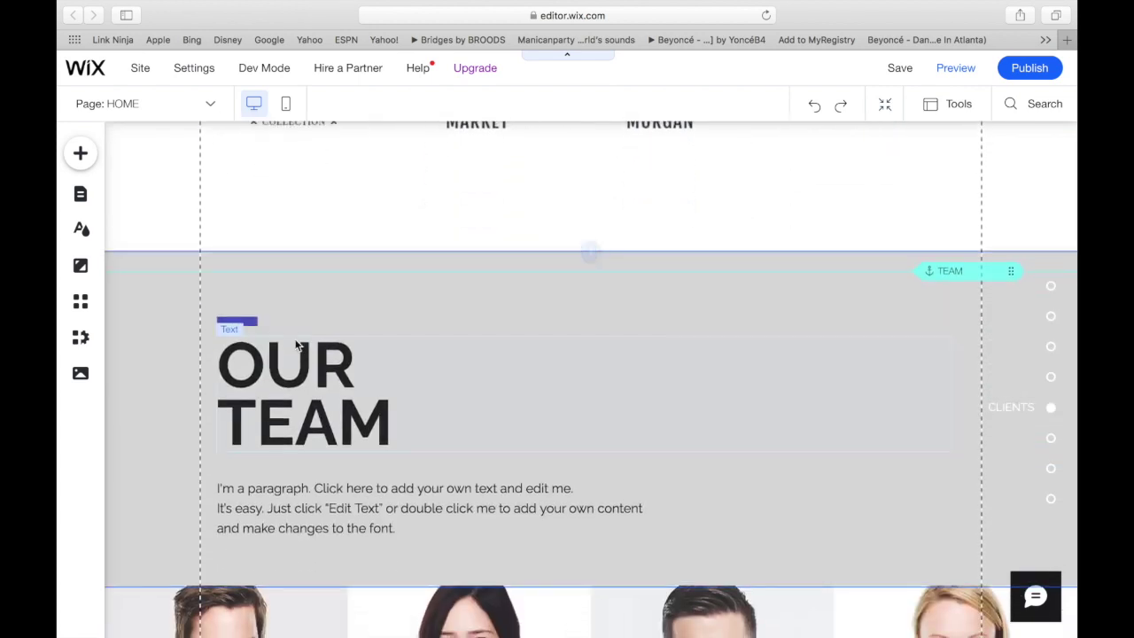
click(300, 349)
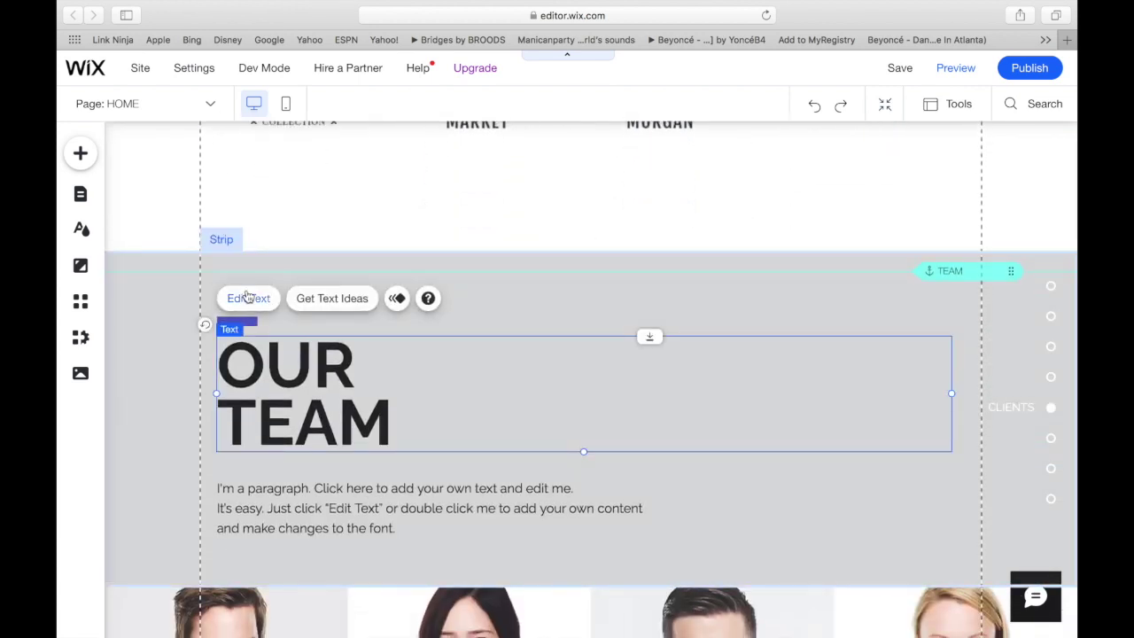
scroll(359, 446, down, 5)
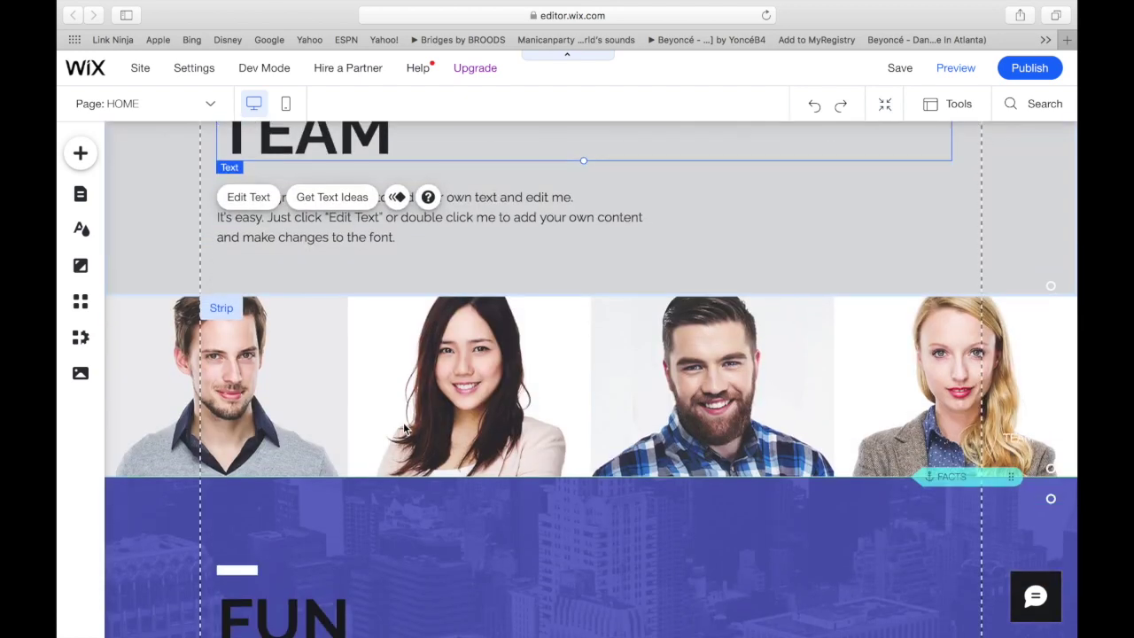
scroll(403, 428, up, 10)
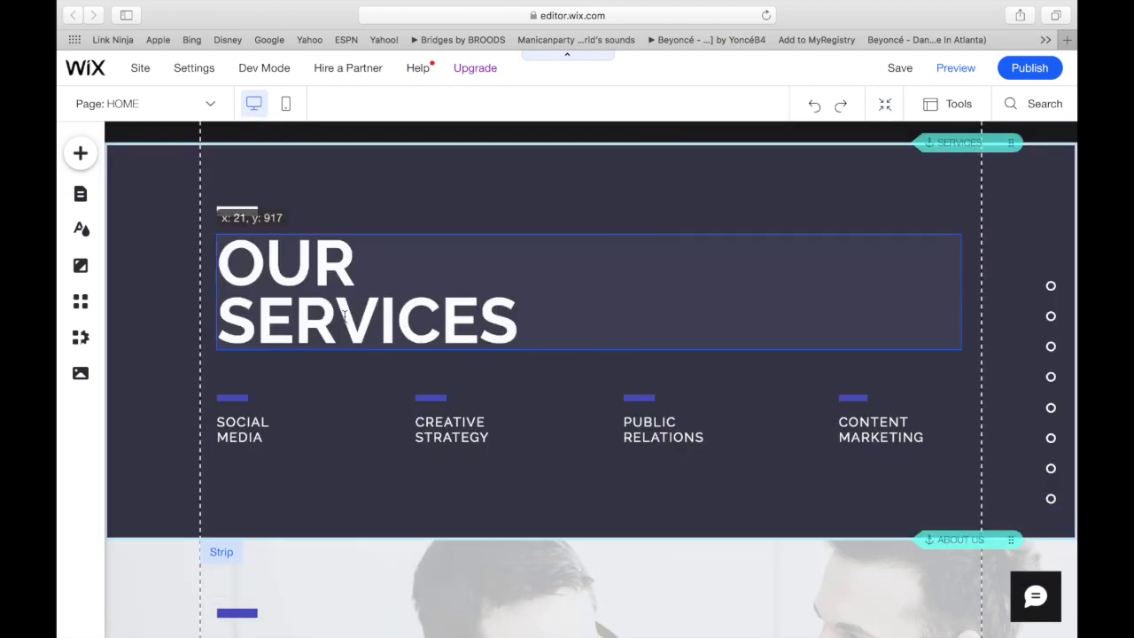
click(328, 319)
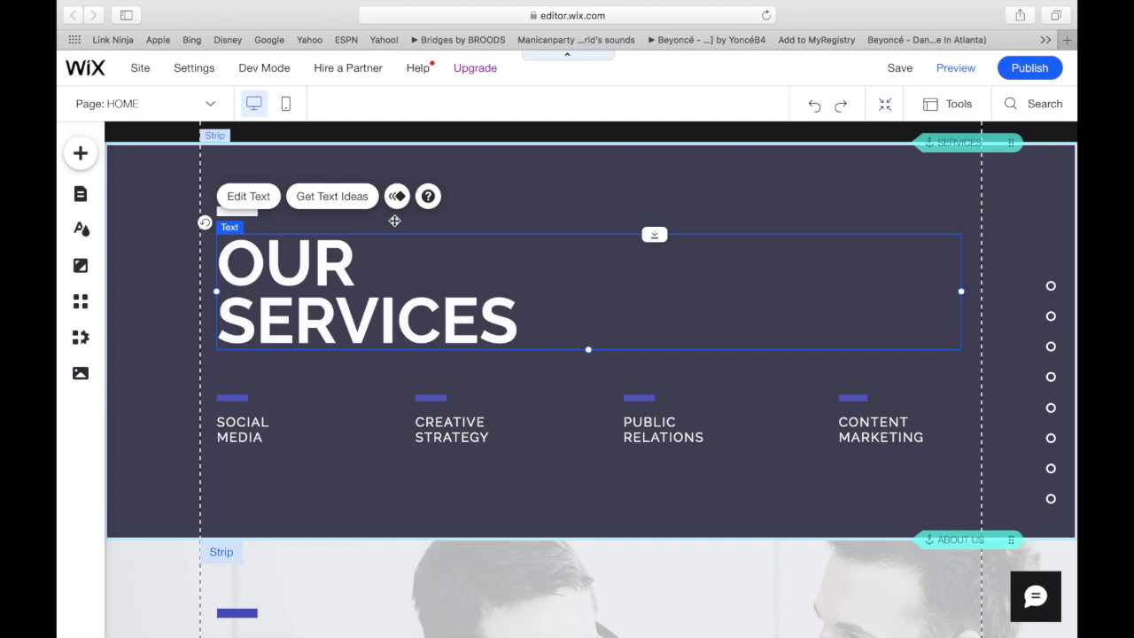
click(425, 182)
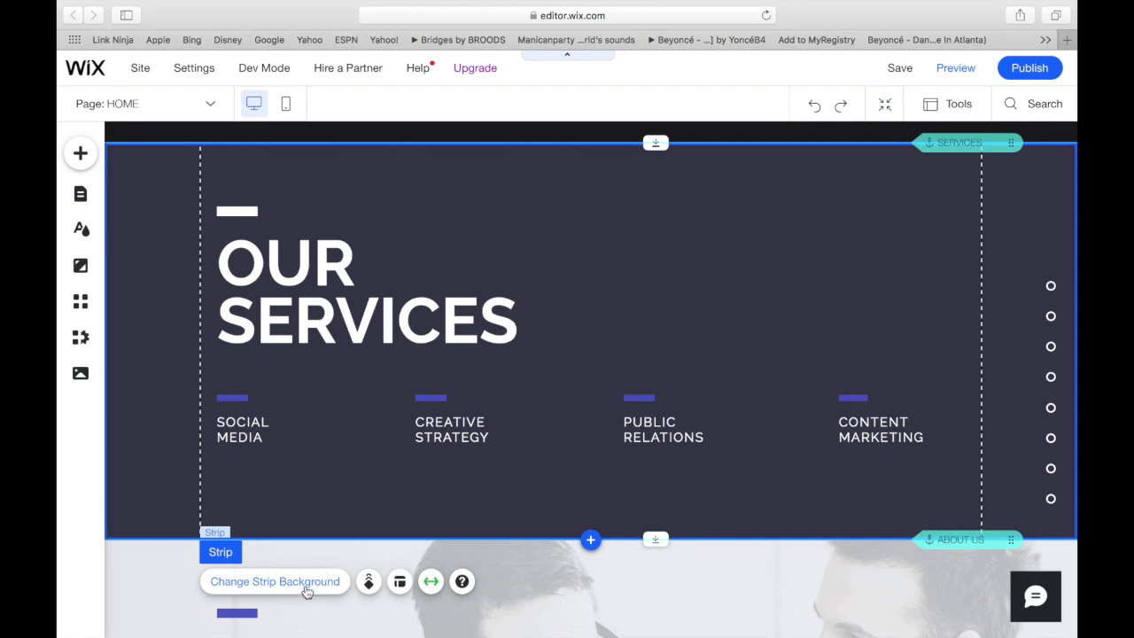
Step: Make the OUR SERVICES strip background teal #21DECE
click(307, 582)
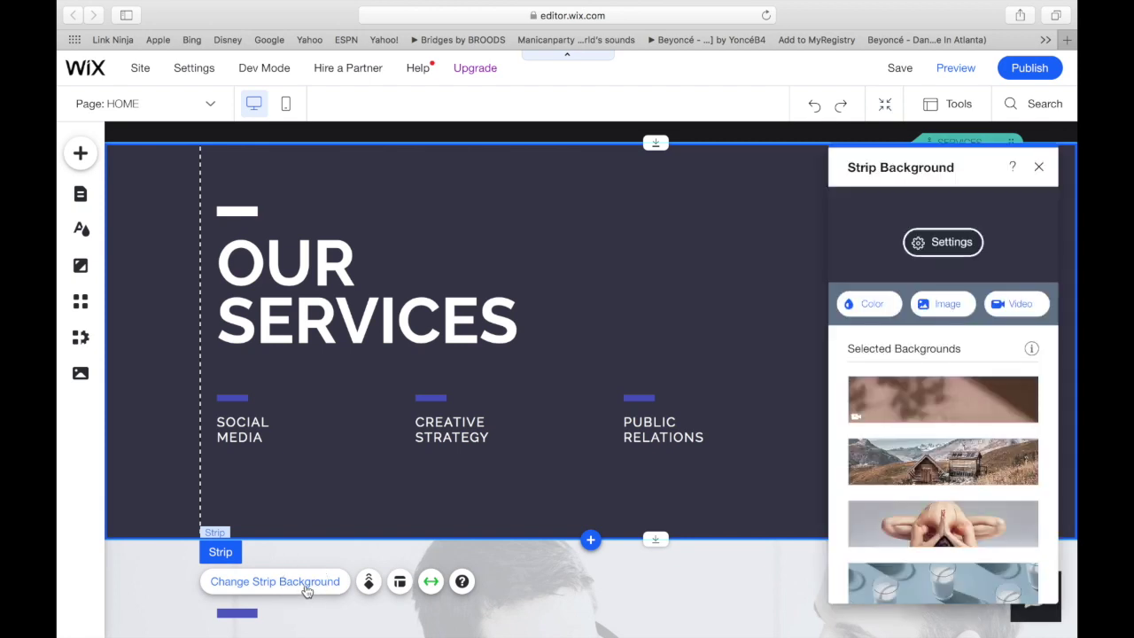
click(873, 306)
click(957, 436)
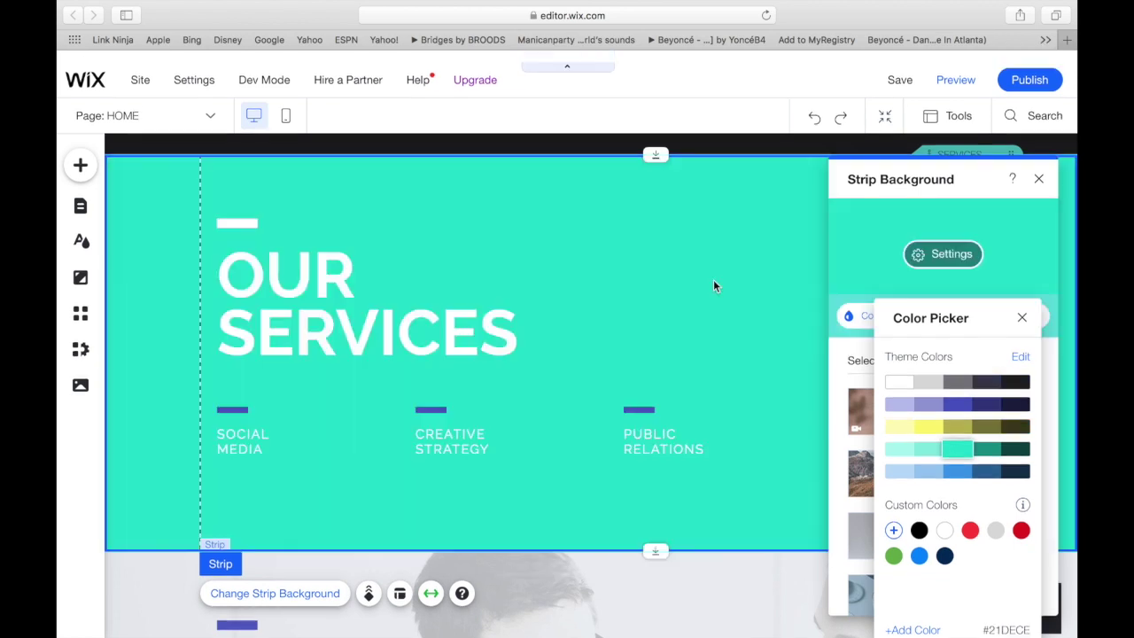
click(372, 284)
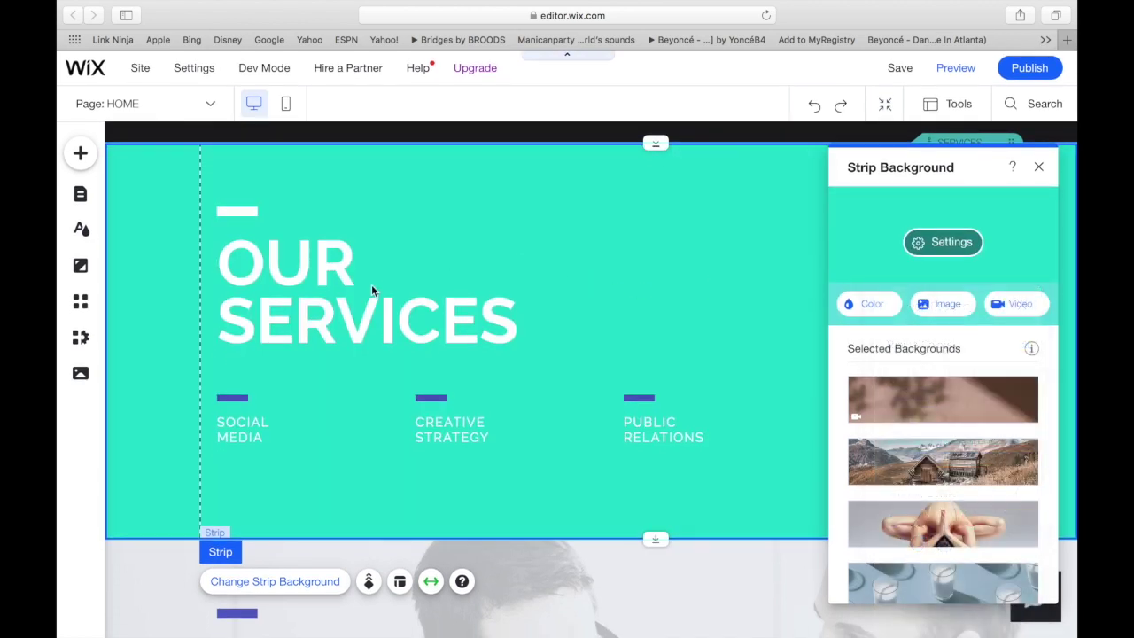
click(332, 299)
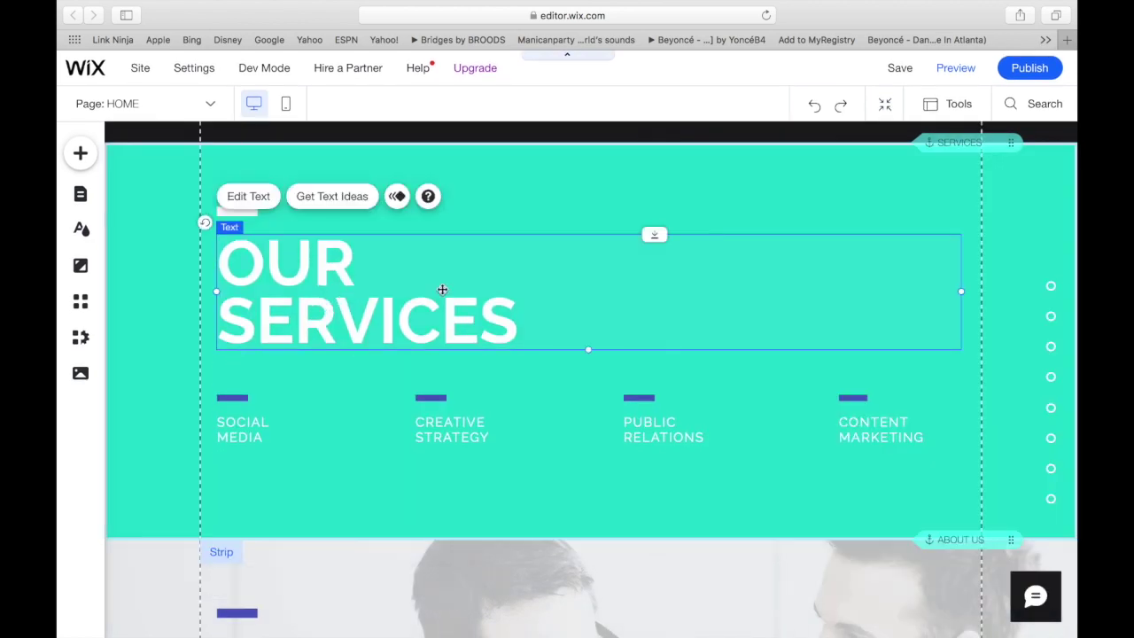
Step: Recolour the OUR SERVICES heading text near-black #1B1B1E
click(264, 199)
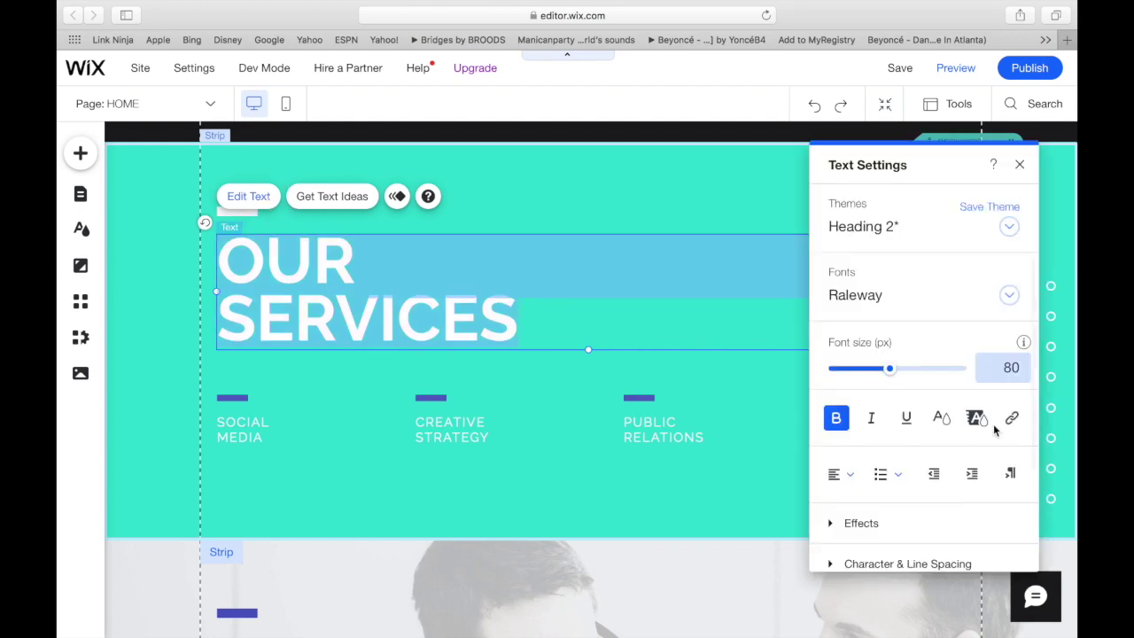
click(942, 416)
click(942, 304)
click(949, 283)
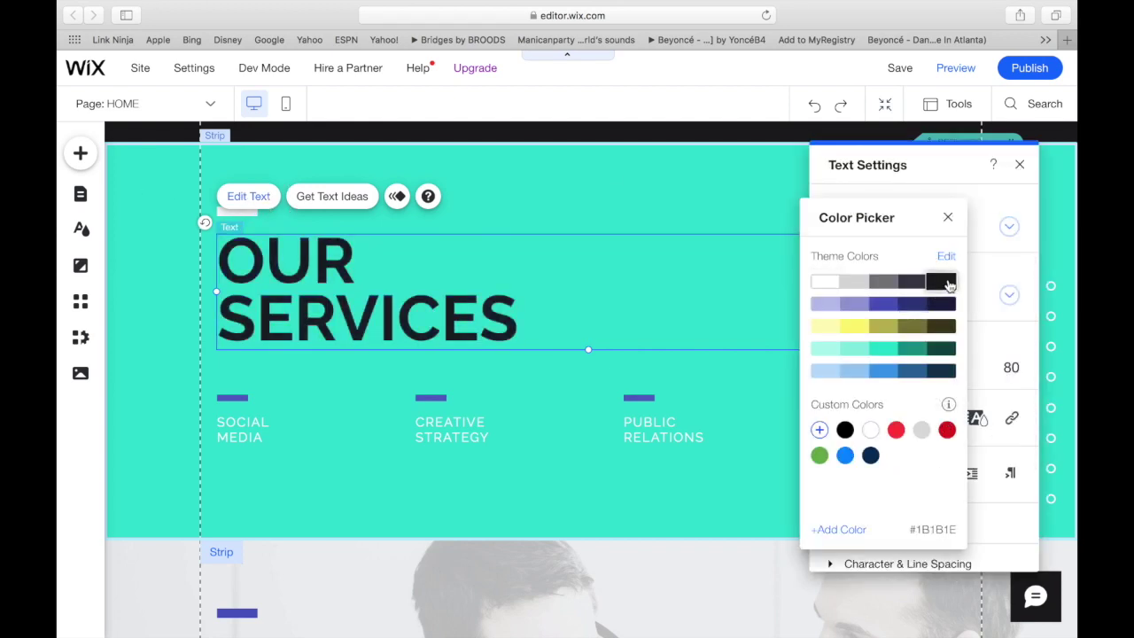
click(234, 400)
click(234, 401)
click(232, 401)
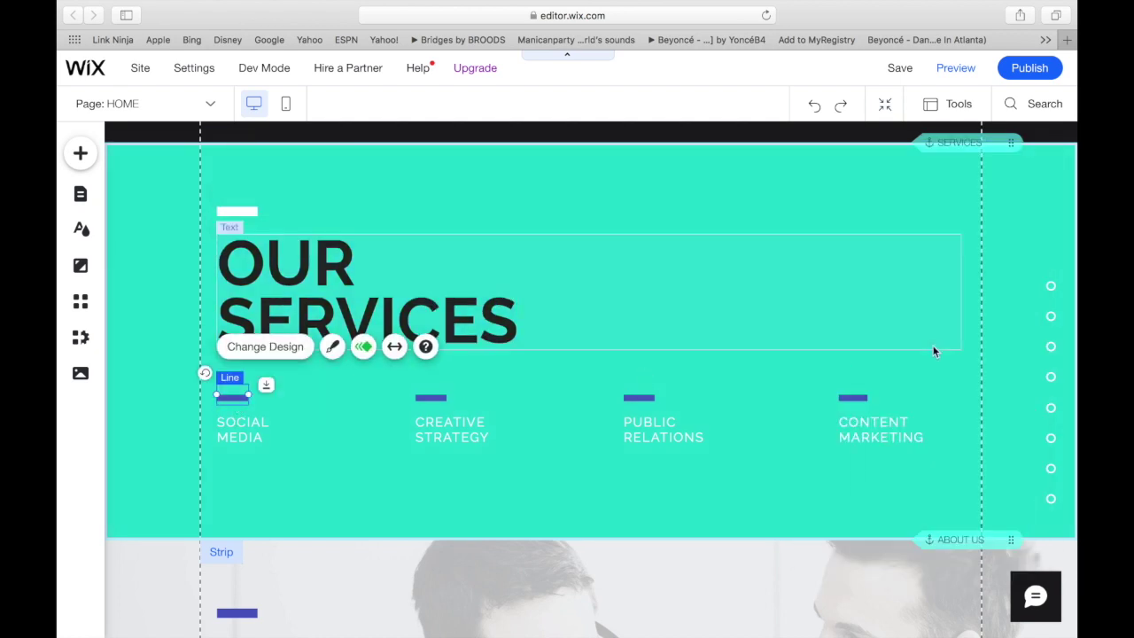
Step: Make the short bars above SOCIAL MEDIA and CREATIVE STRATEGY white
click(271, 353)
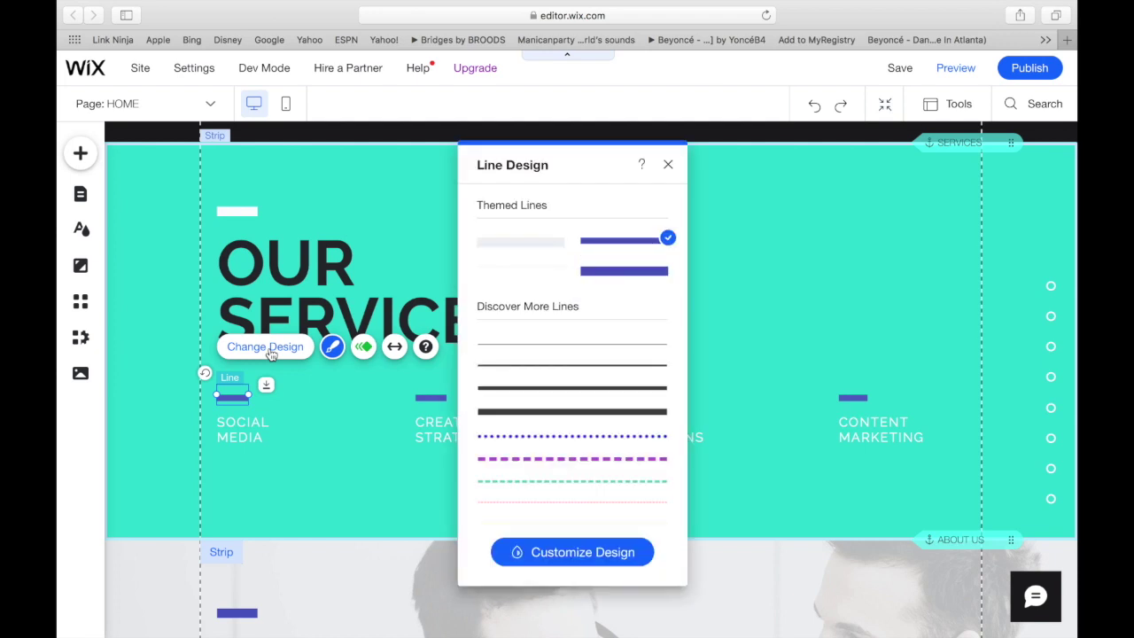
click(566, 552)
click(655, 322)
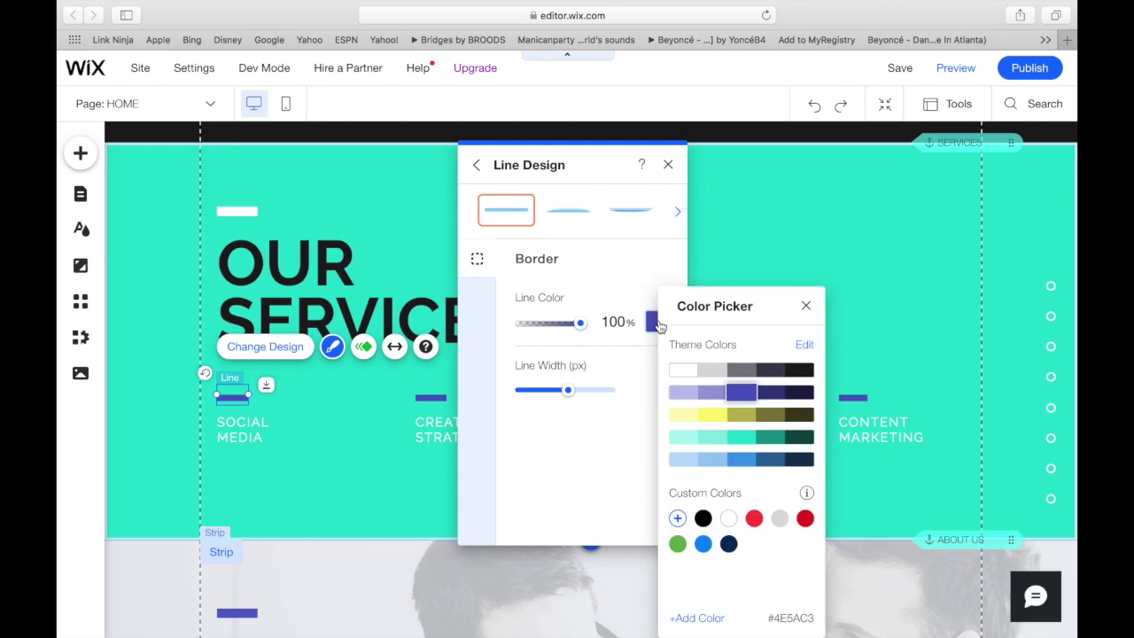
click(682, 370)
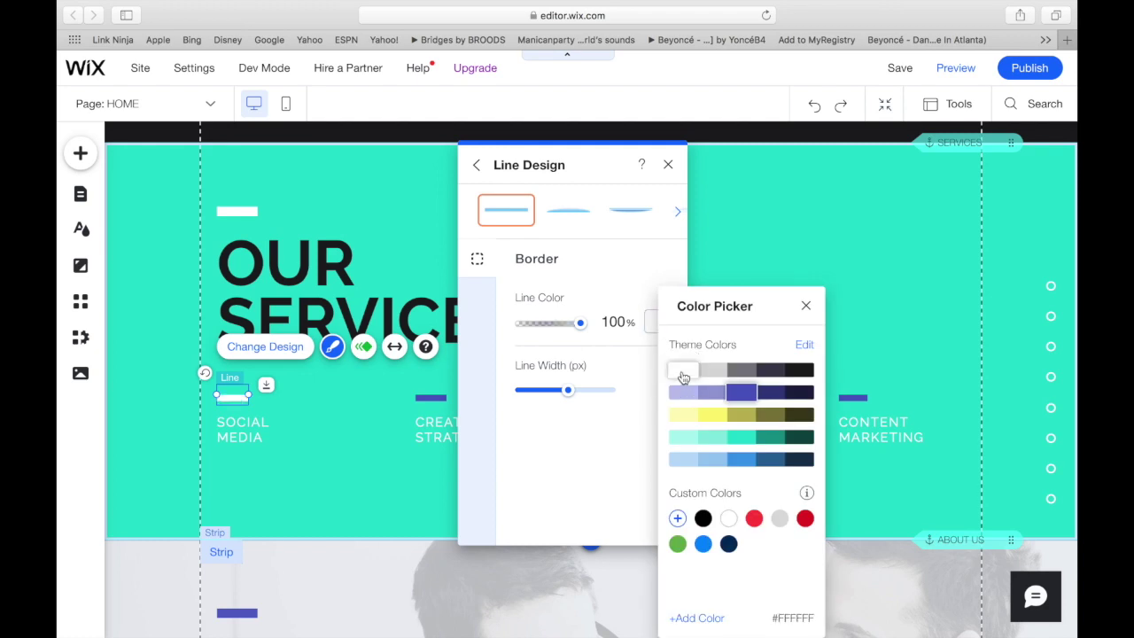
click(432, 398)
click(431, 398)
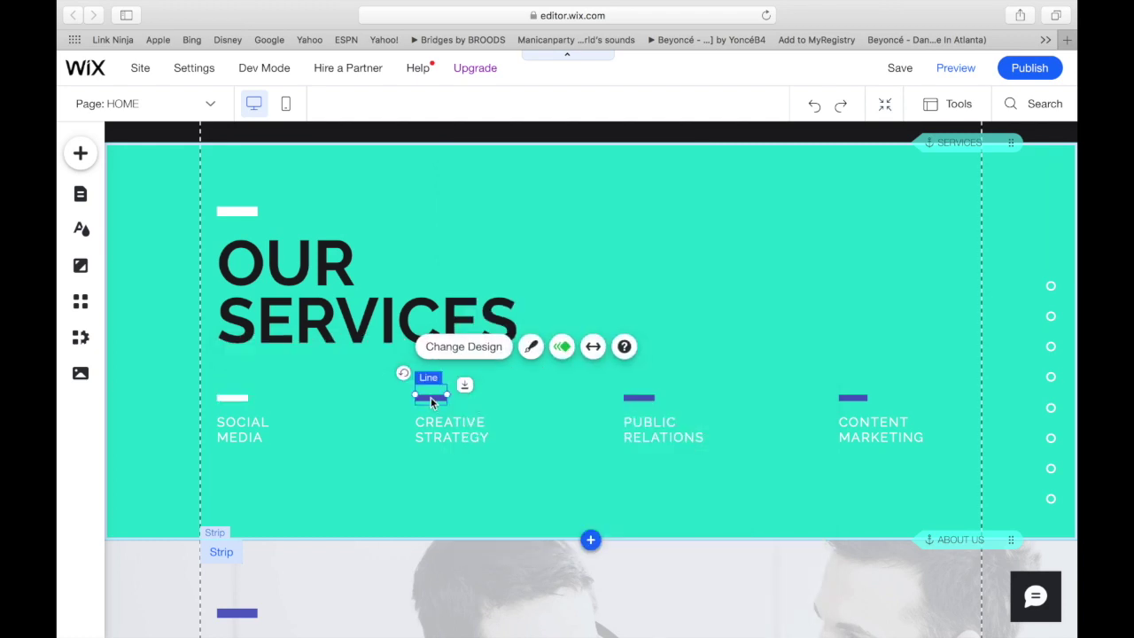
click(534, 346)
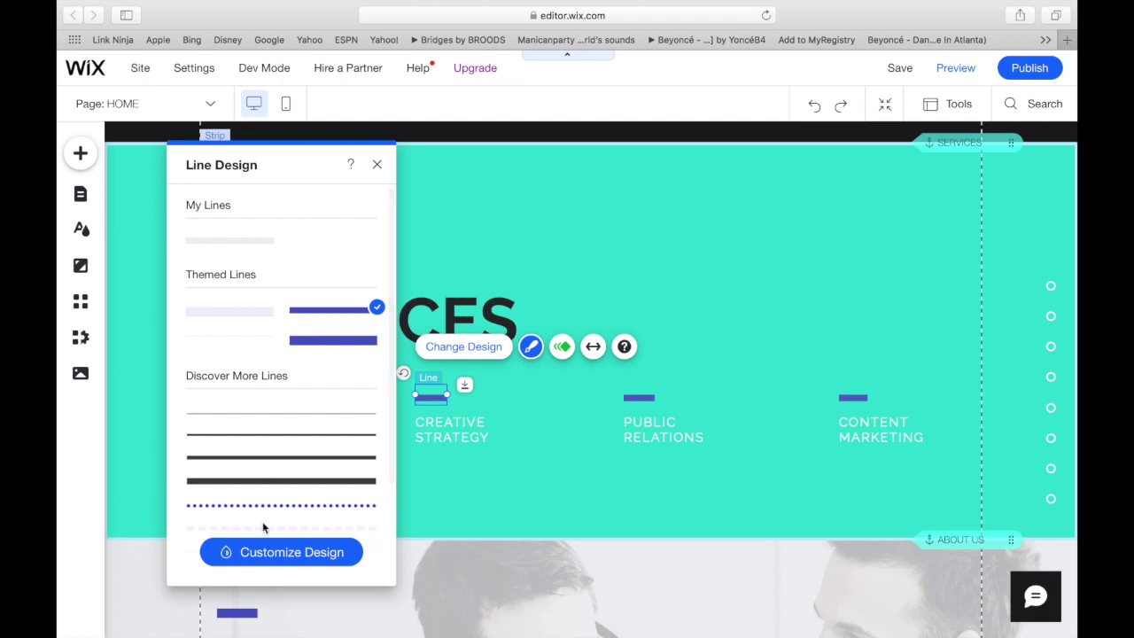
click(268, 558)
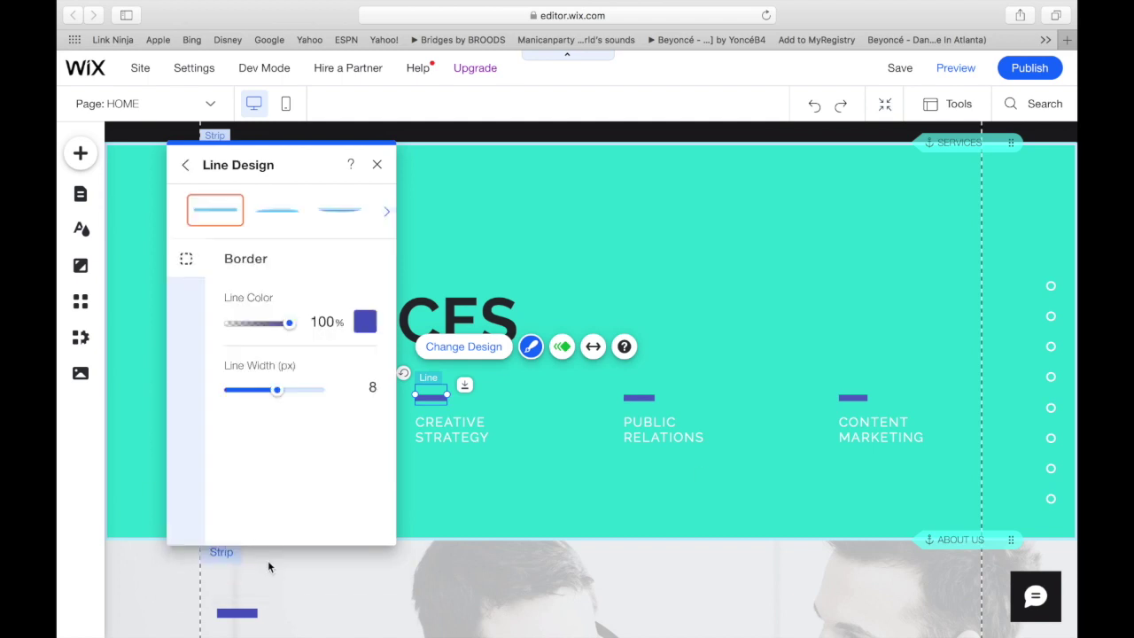
click(365, 321)
click(447, 430)
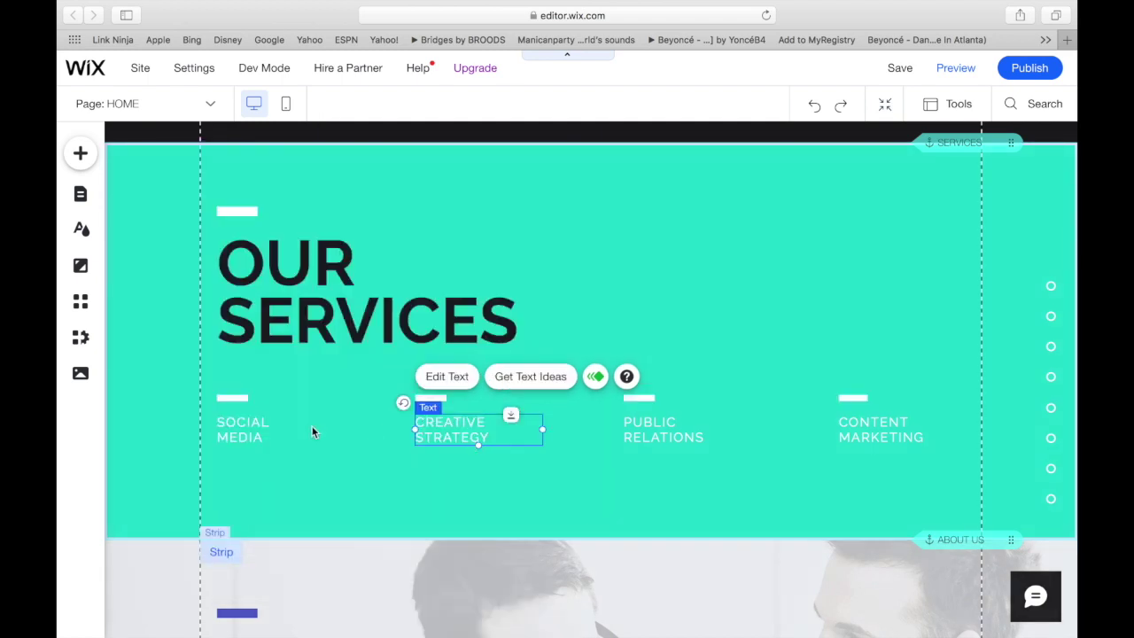
Step: Set the SOCIAL MEDIA label's text colour to near-black #1B1B1E
click(250, 430)
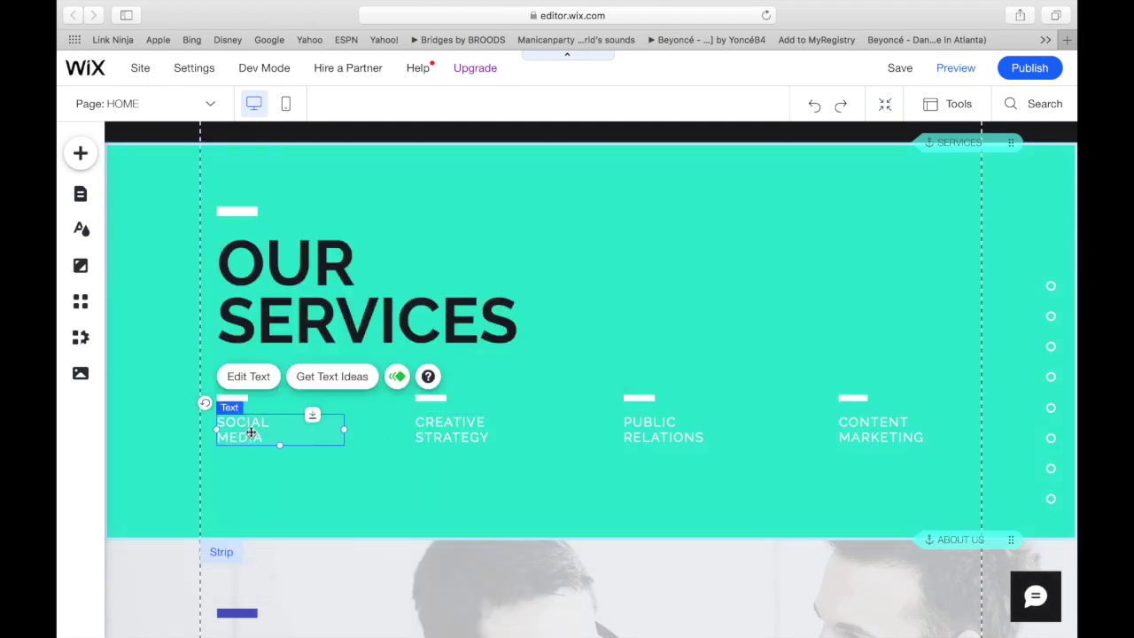
click(250, 376)
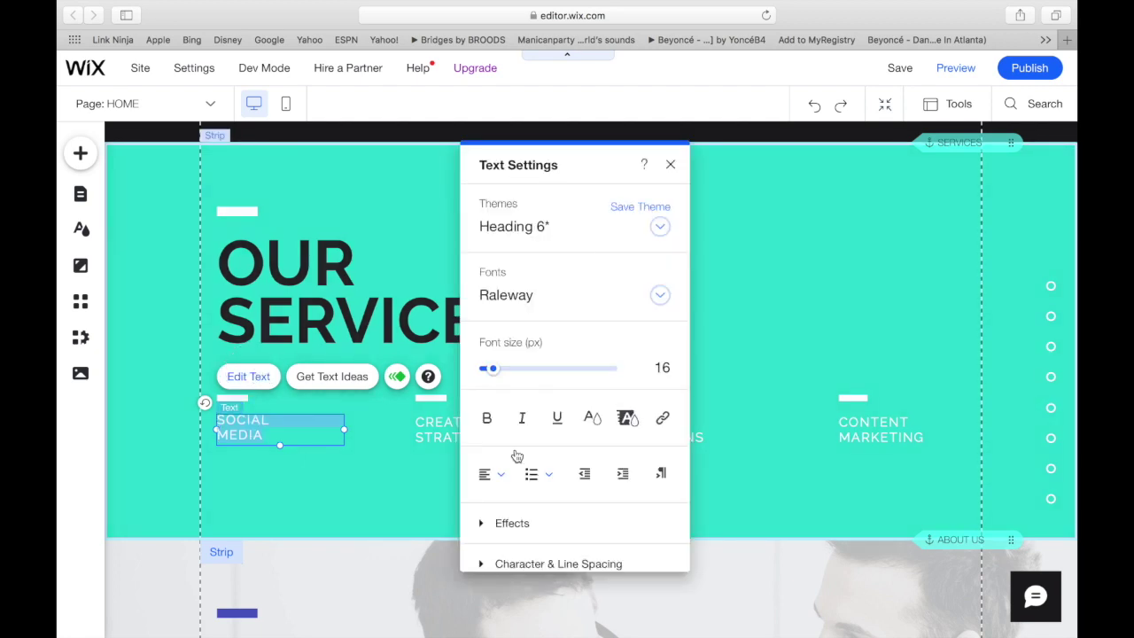
click(592, 417)
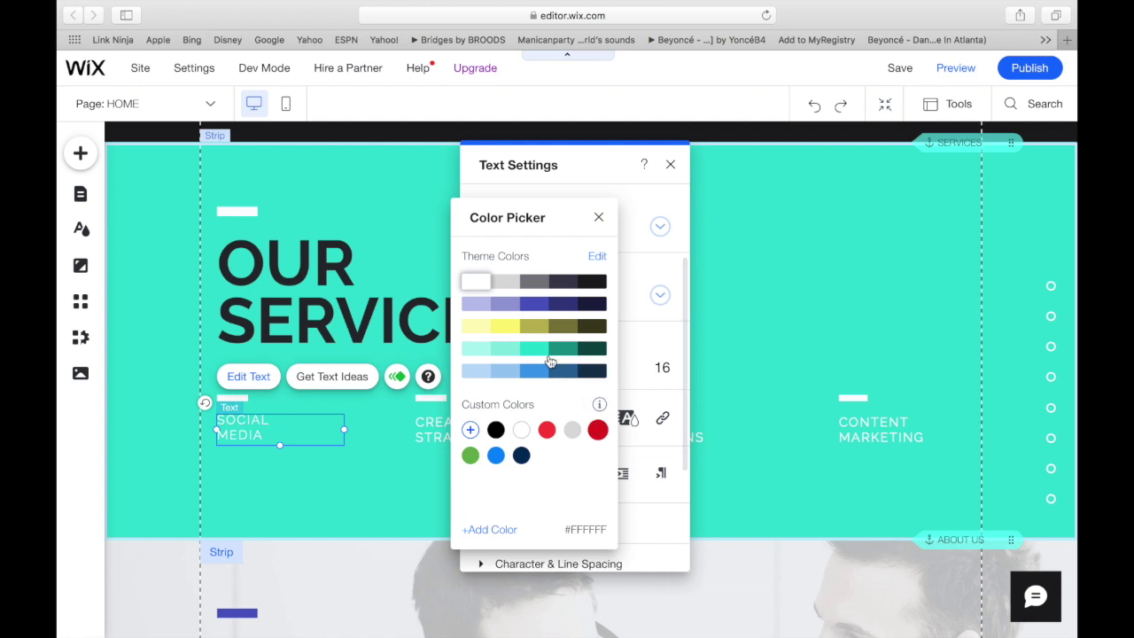
click(591, 281)
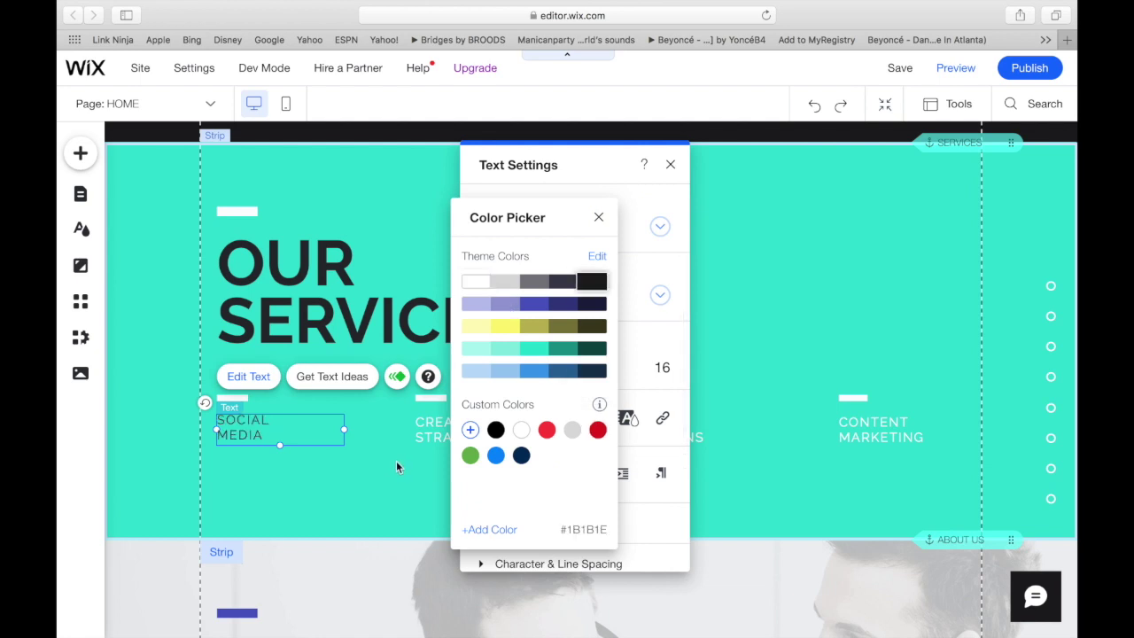
click(397, 460)
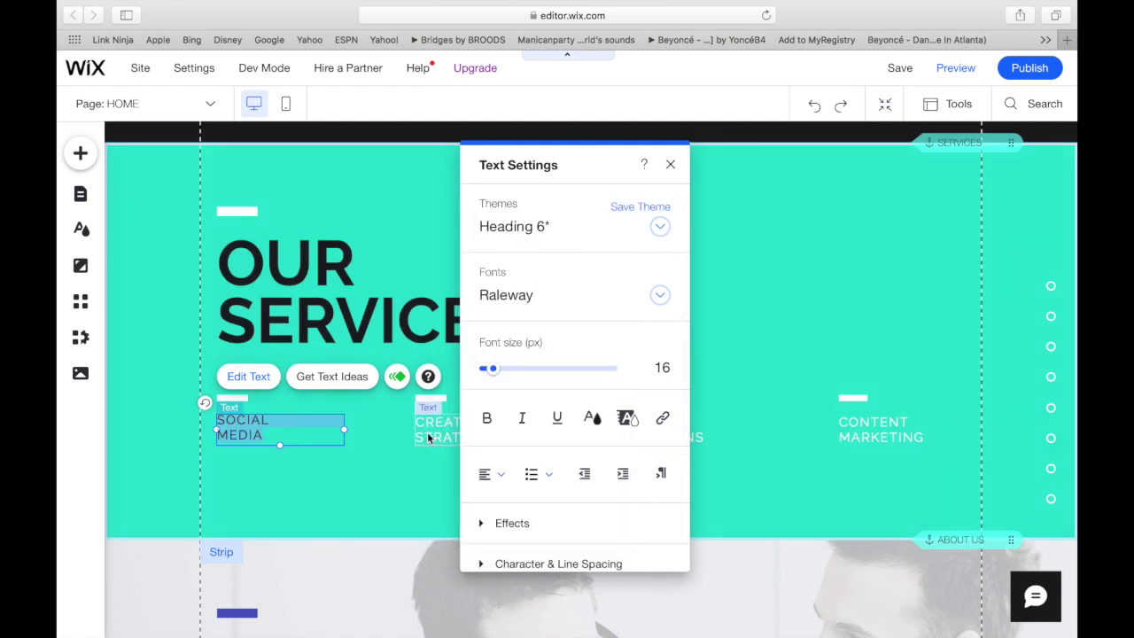
Step: Append 'Management' to the first service heading so it reads SOCIAL MEDIA MANAGEMENT
click(427, 431)
click(251, 432)
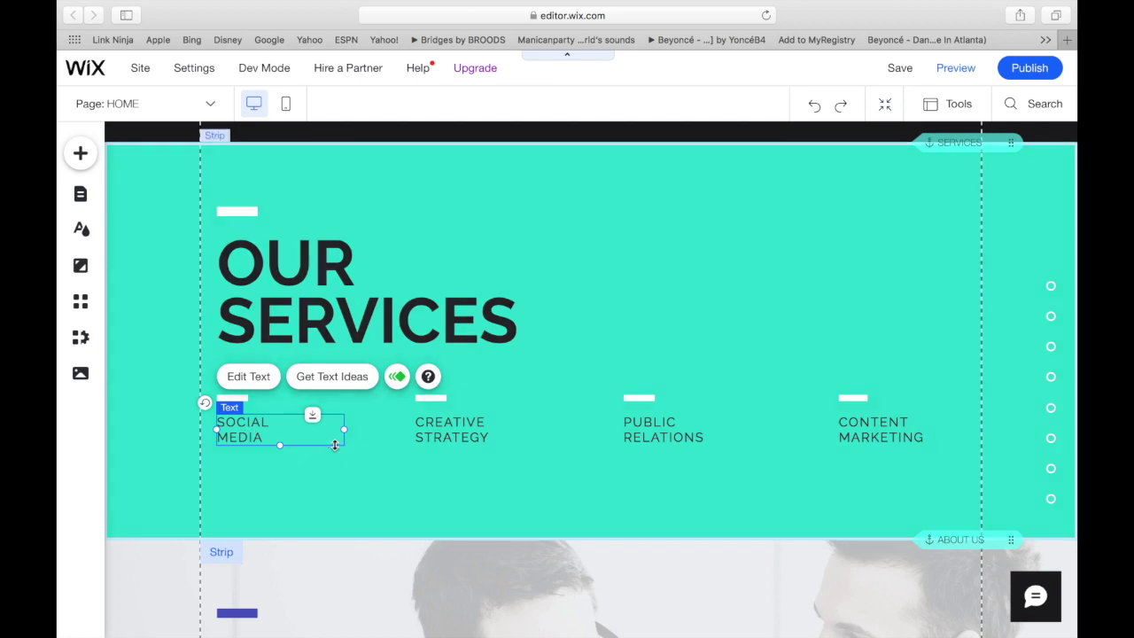
click(249, 376)
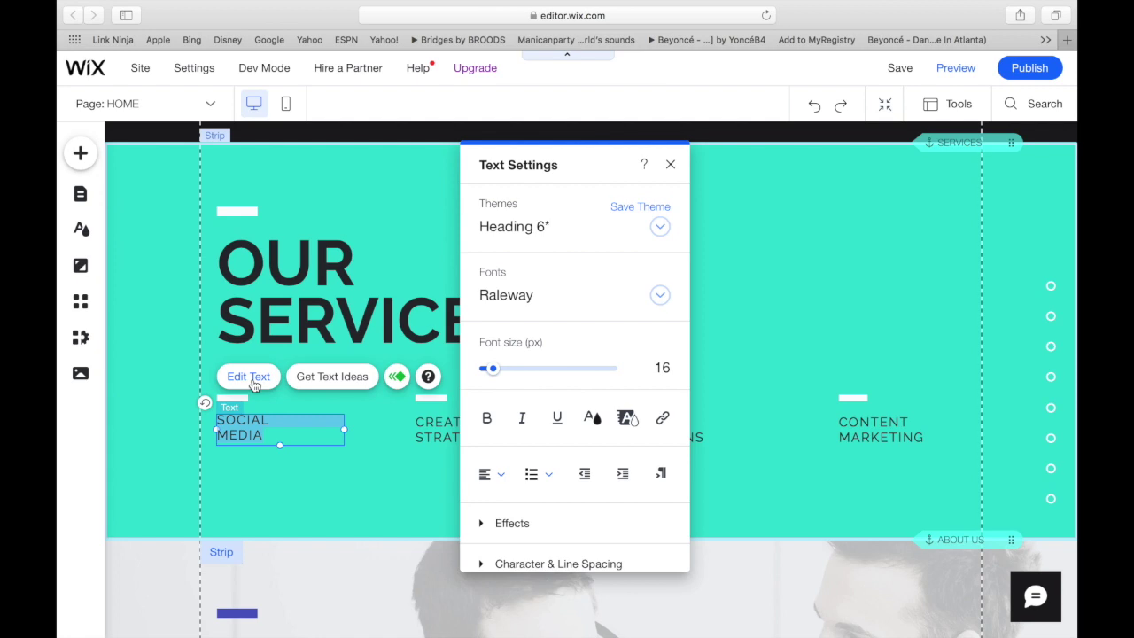
click(268, 439)
text(Management)
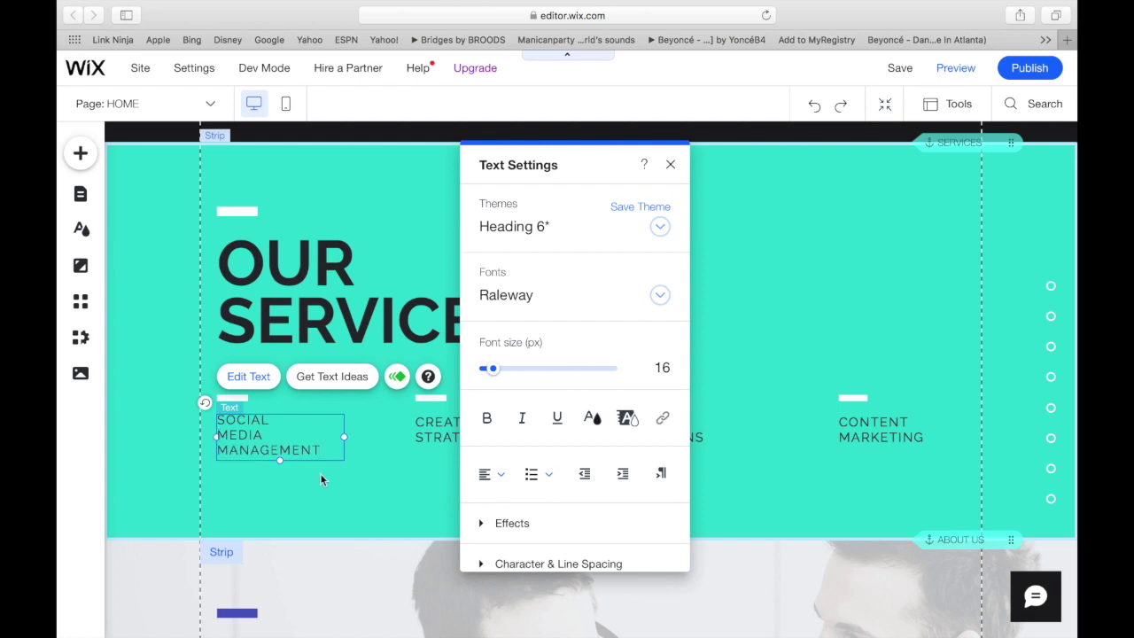
click(377, 491)
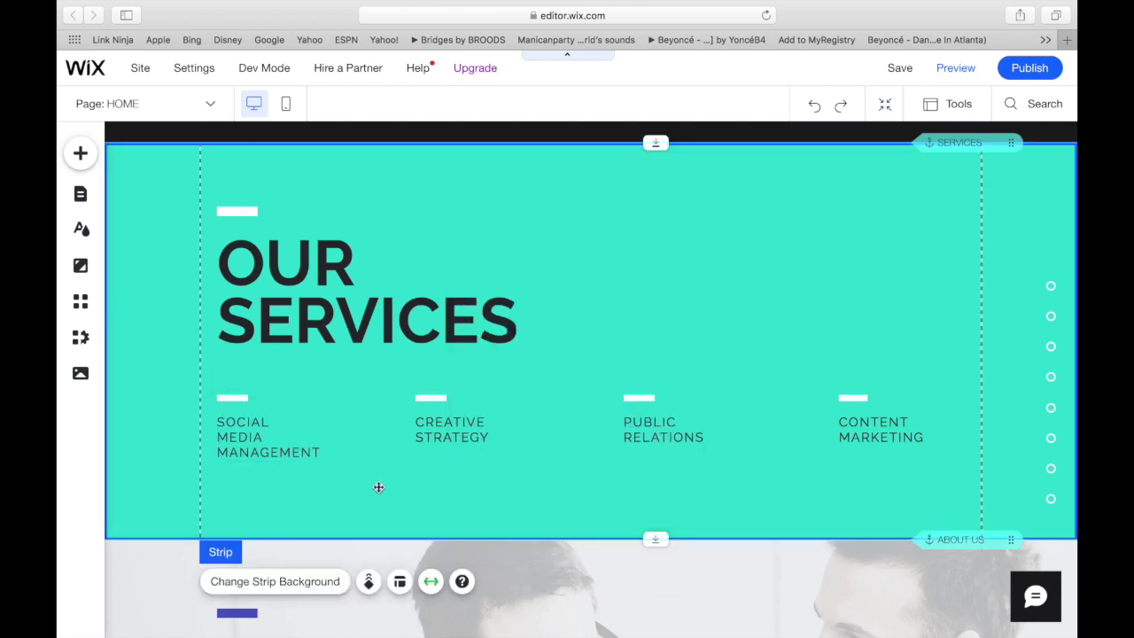
Step: Open the CREATIVE STRATEGY heading for editing and leave it unchanged
click(453, 435)
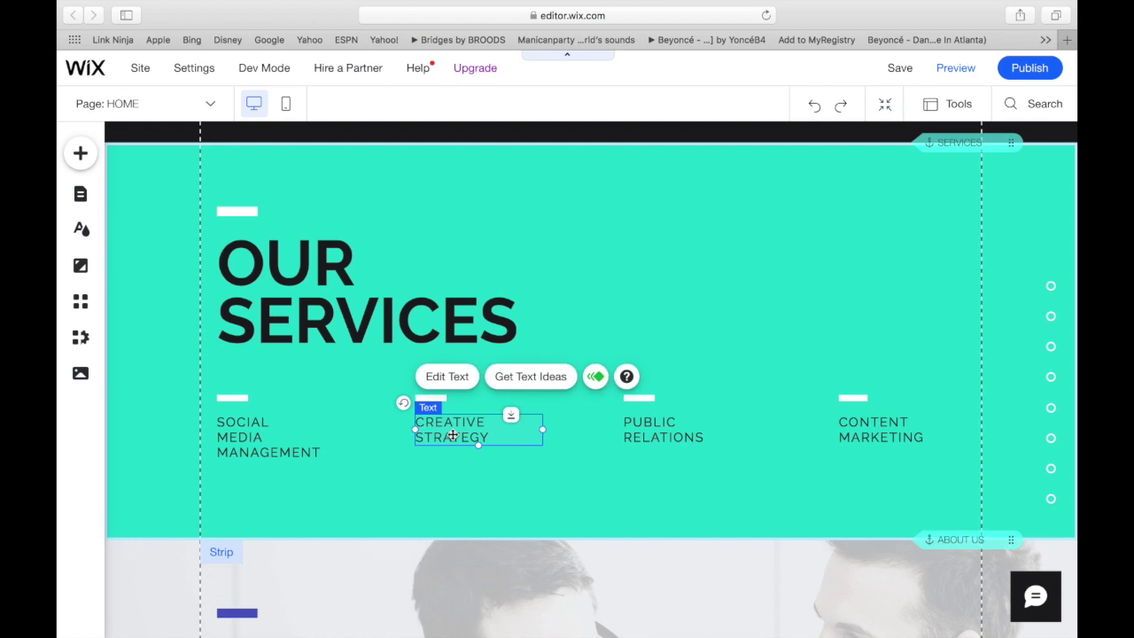
click(456, 379)
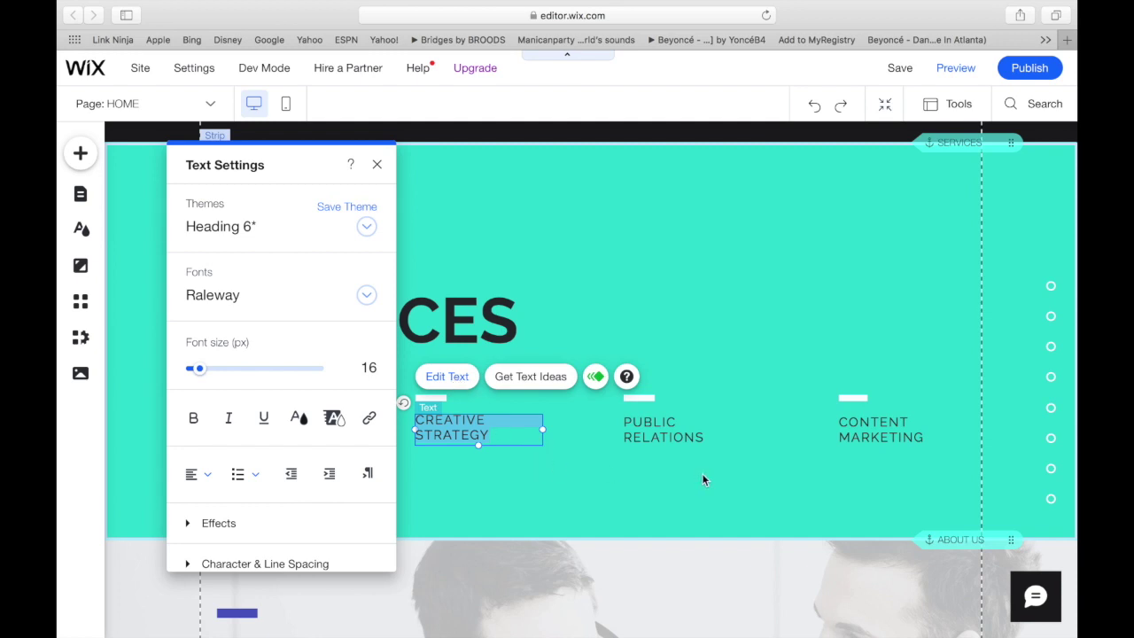
click(669, 426)
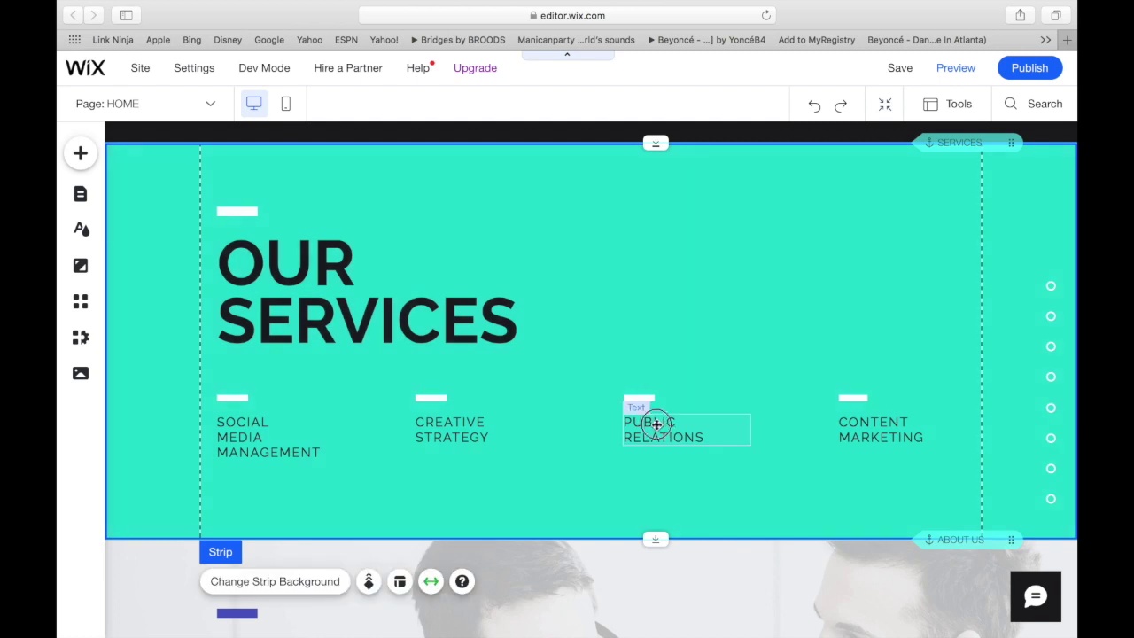
Step: Replace PUBLIC RELATIONS with INFLUENCER, adding a line break before MARKETING
drag(664, 427, 657, 426)
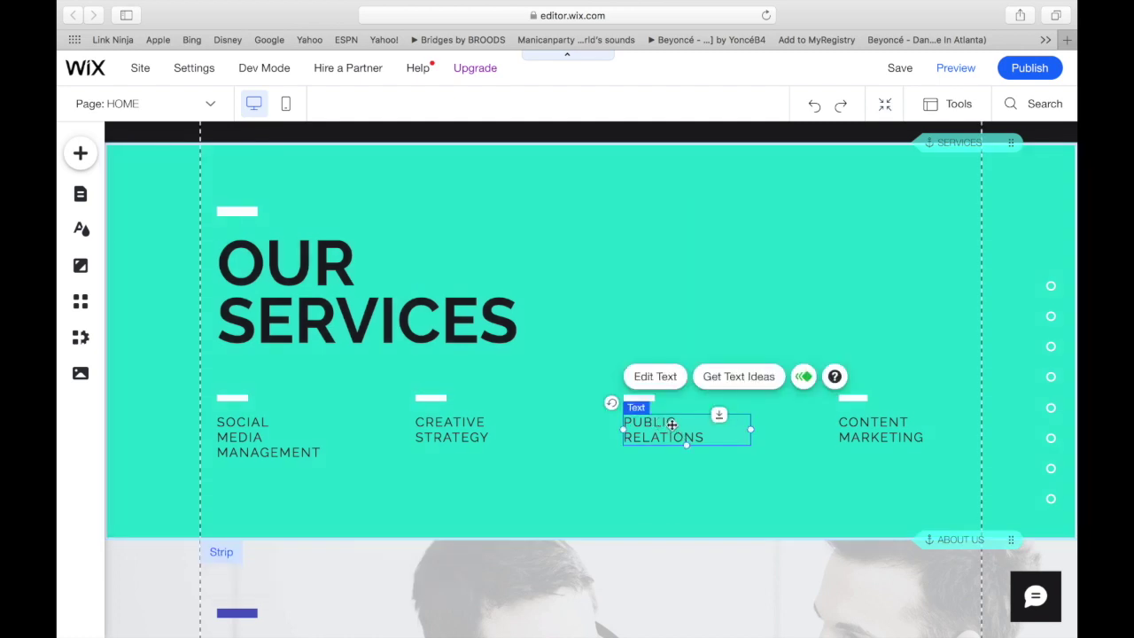
click(649, 383)
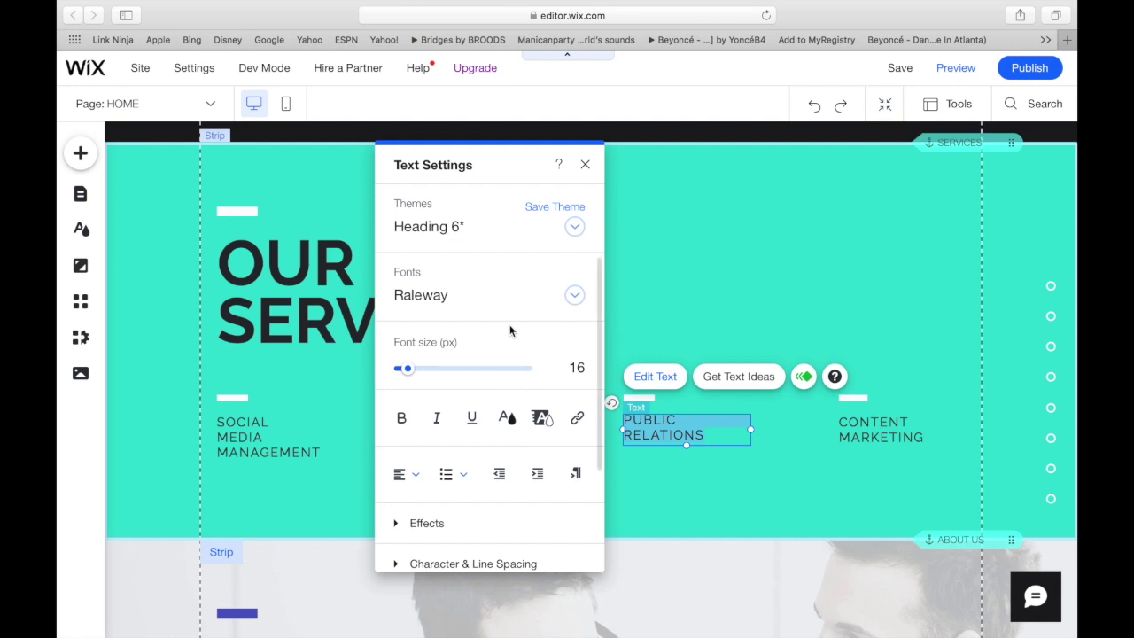
click(655, 381)
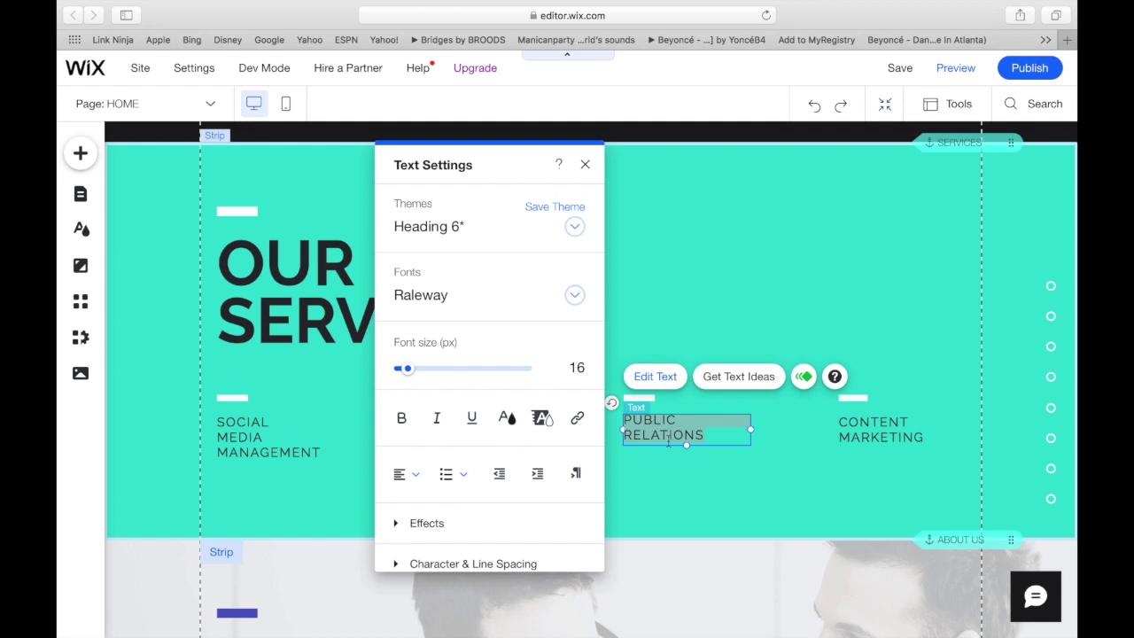
click(685, 497)
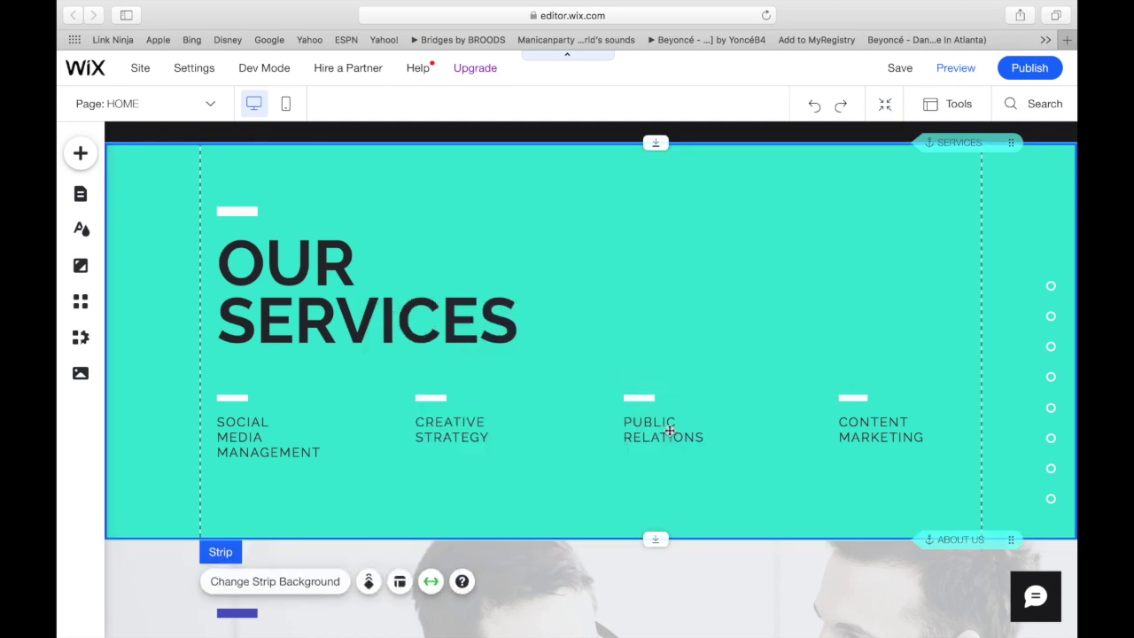
click(665, 434)
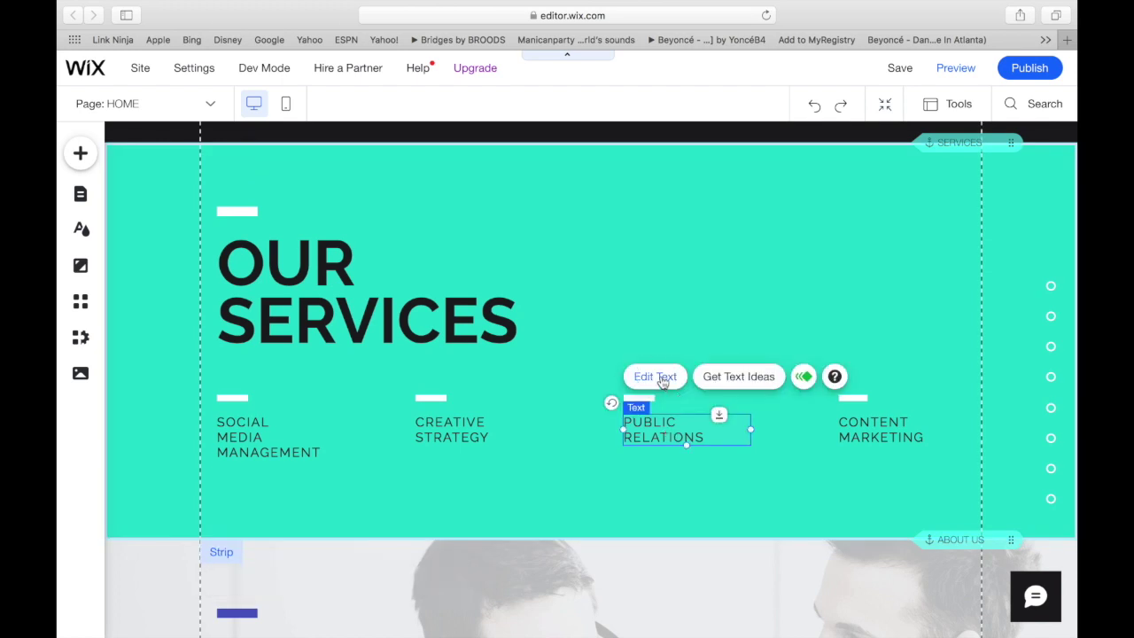
double_click(682, 418)
key(BackSpace)
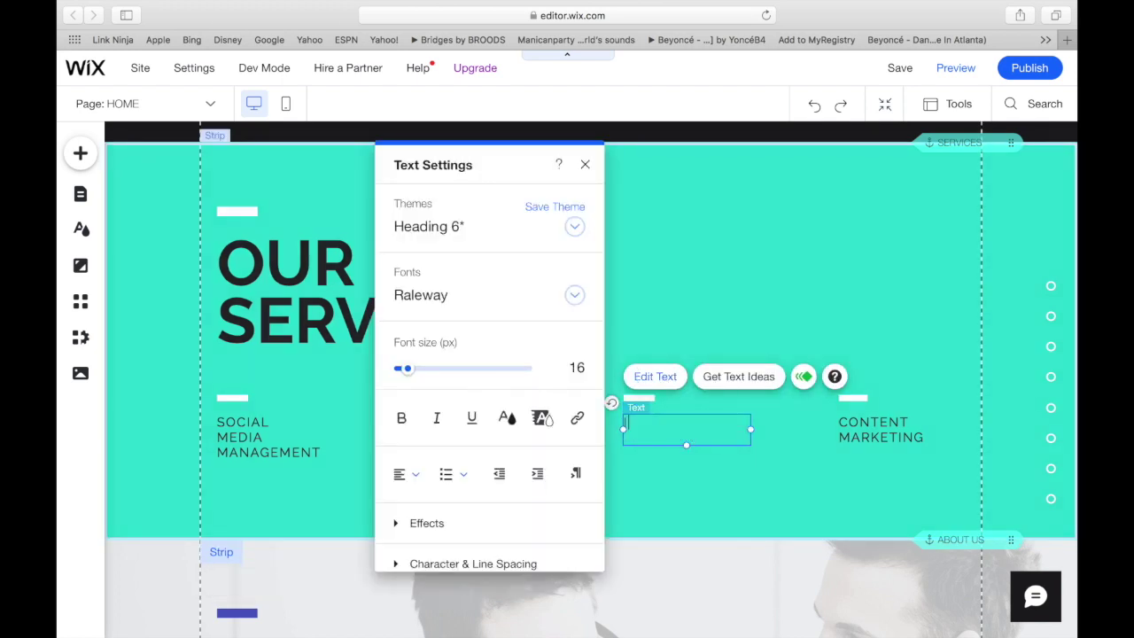
text(NFL)
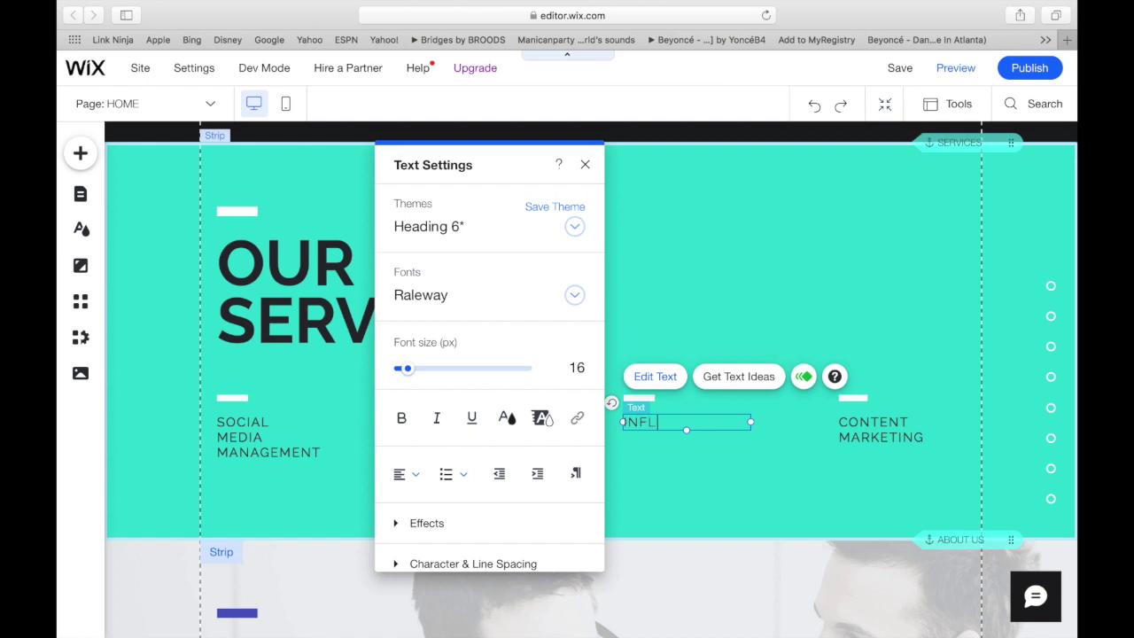
text(NFLUENCER)
key(Return)
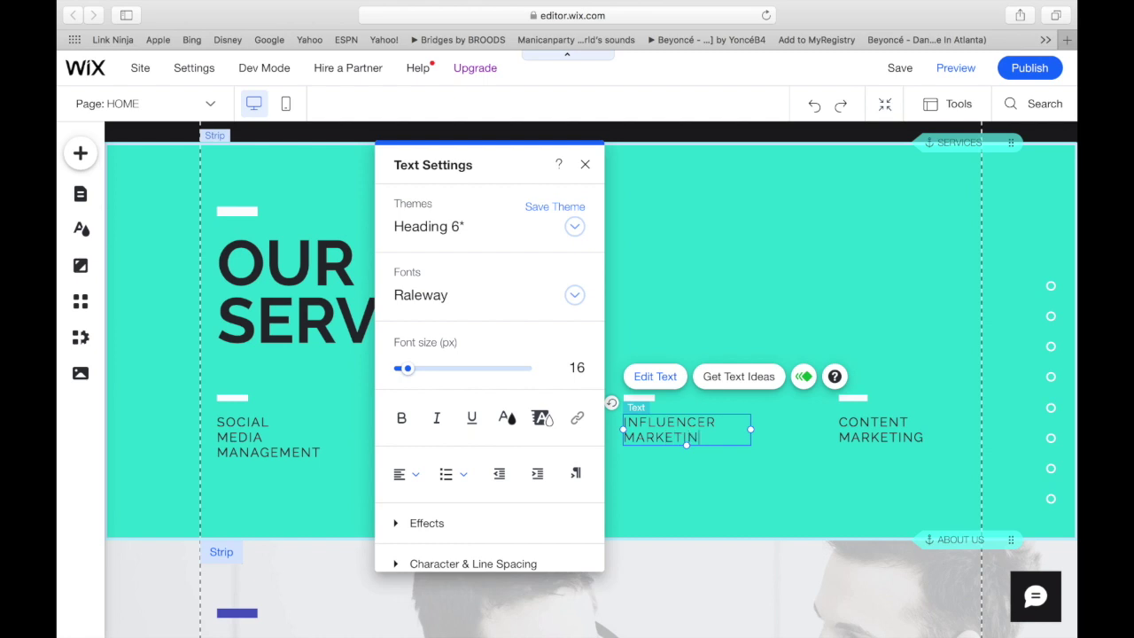
Step: Check the CONTENT MARKETING heading's text colour choices, keeping its original colour
click(861, 438)
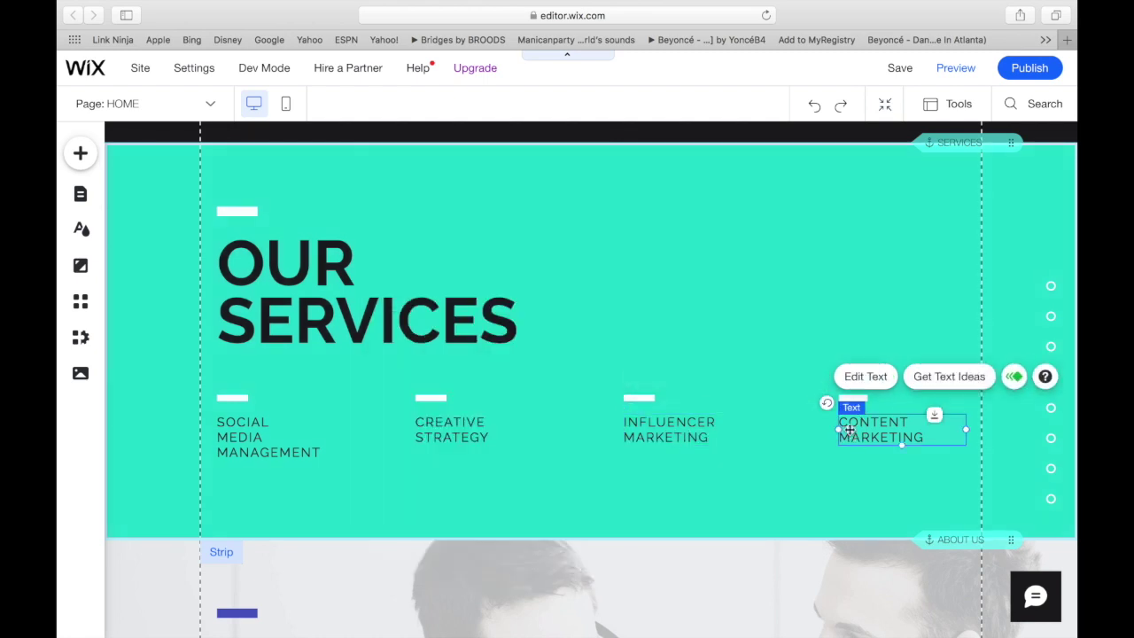
click(799, 466)
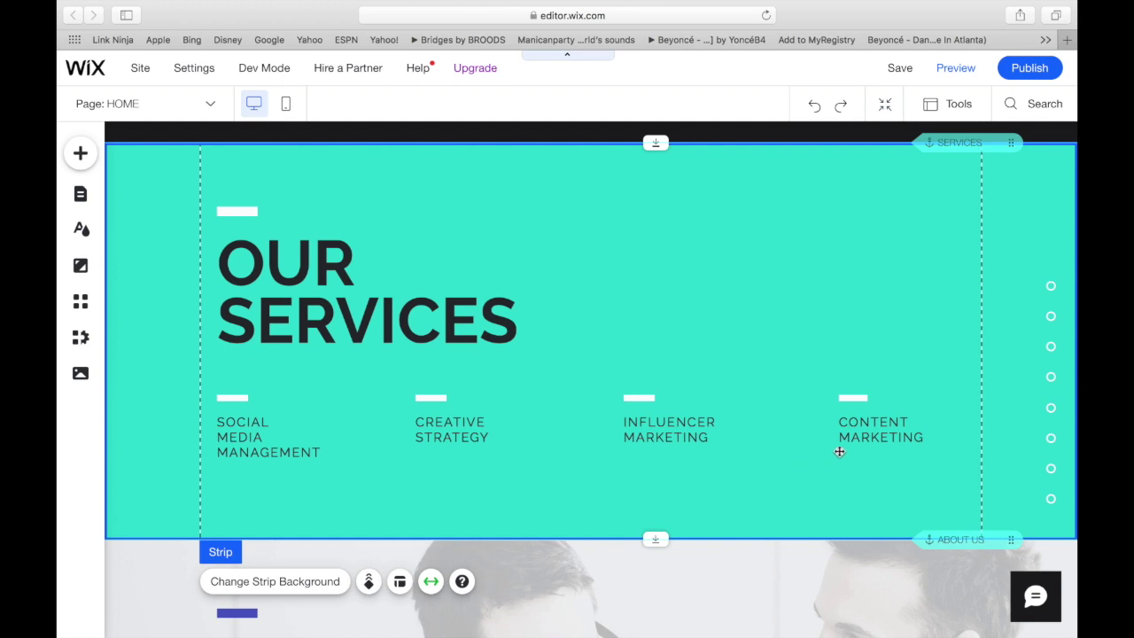
click(864, 436)
click(865, 377)
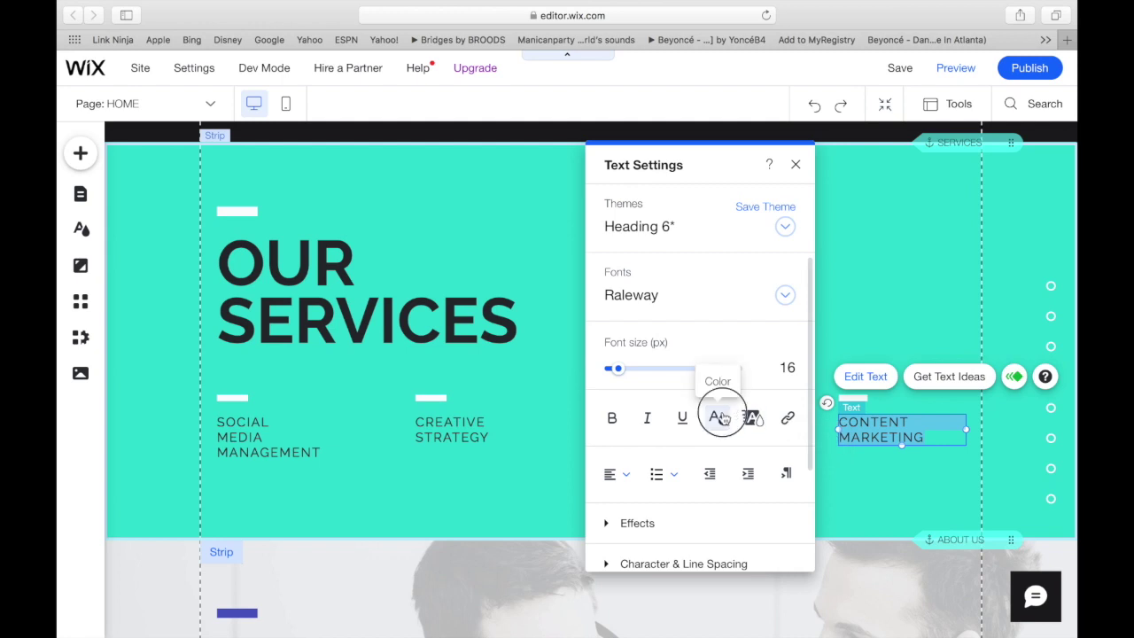
click(717, 418)
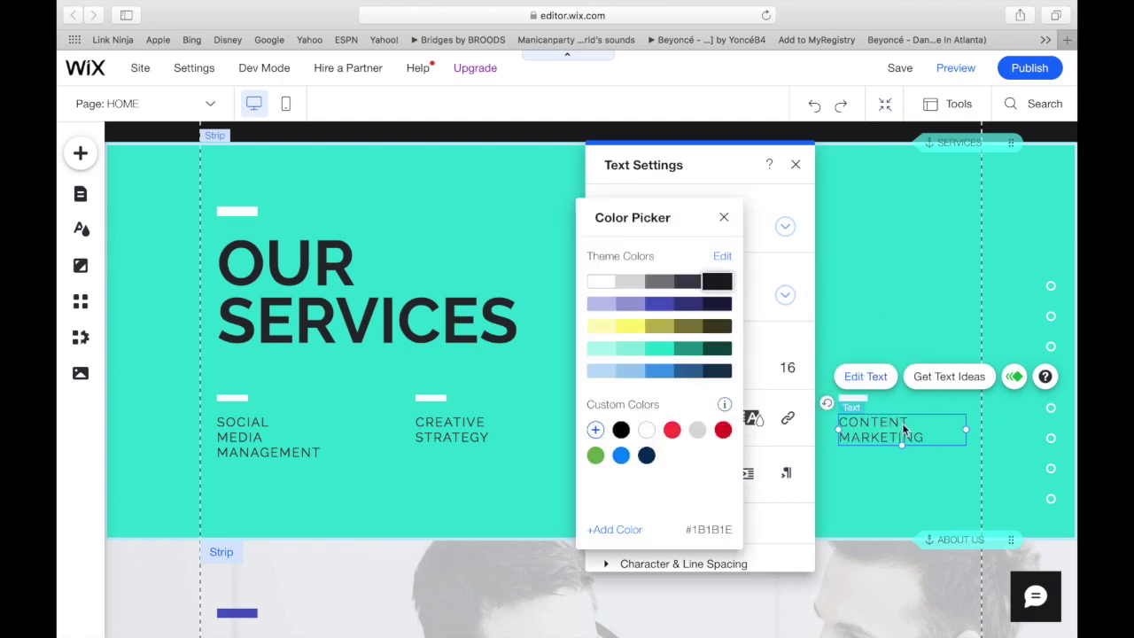
click(724, 217)
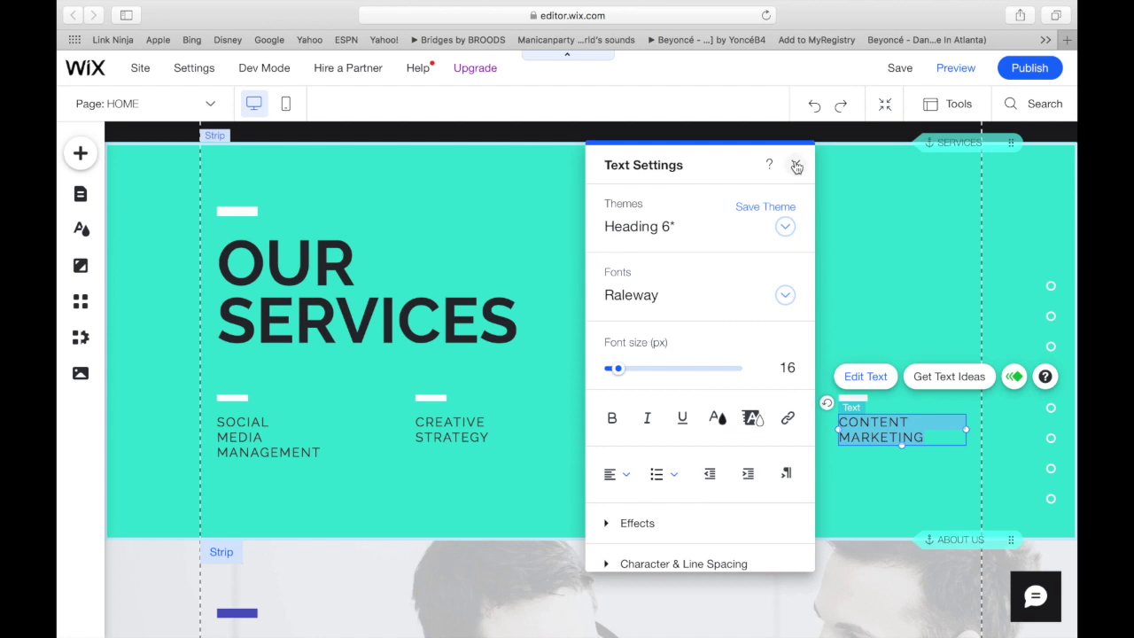
click(796, 166)
click(786, 249)
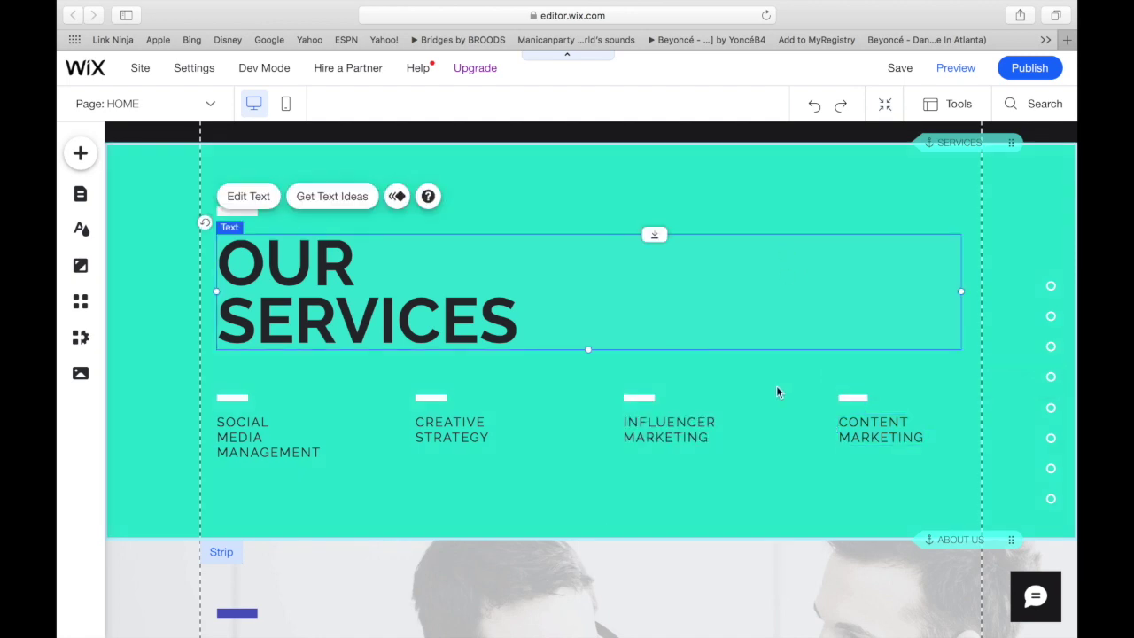
Step: Replace the WHO WE ARE strip background with the phone photo showing social media icons
scroll(759, 485, down, 2)
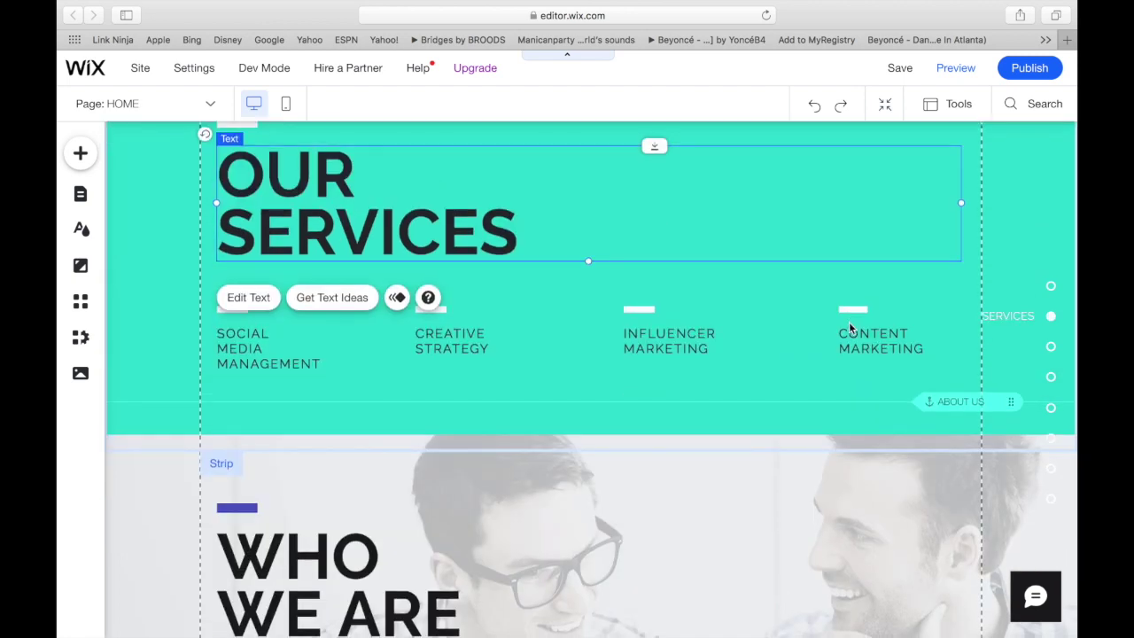
scroll(849, 322, down, 4)
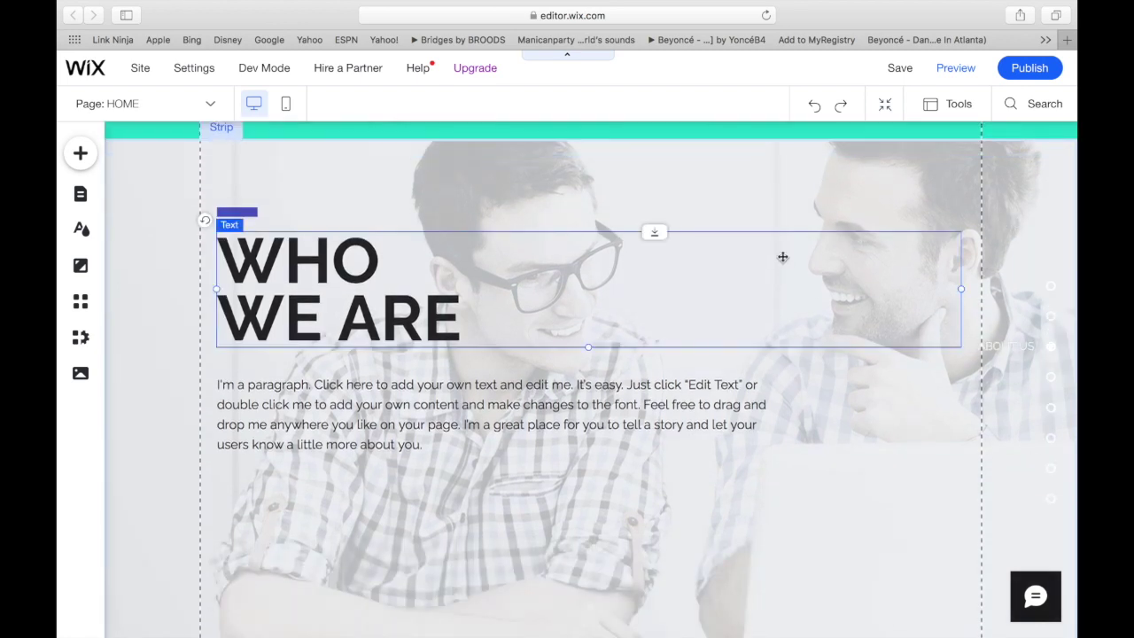
click(752, 182)
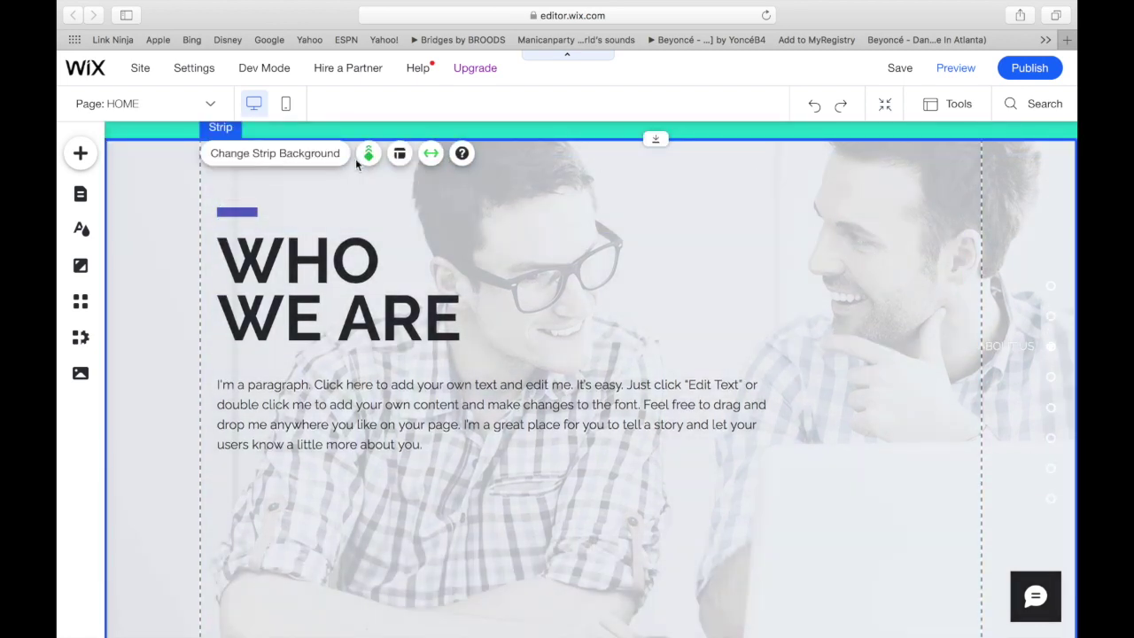
click(312, 155)
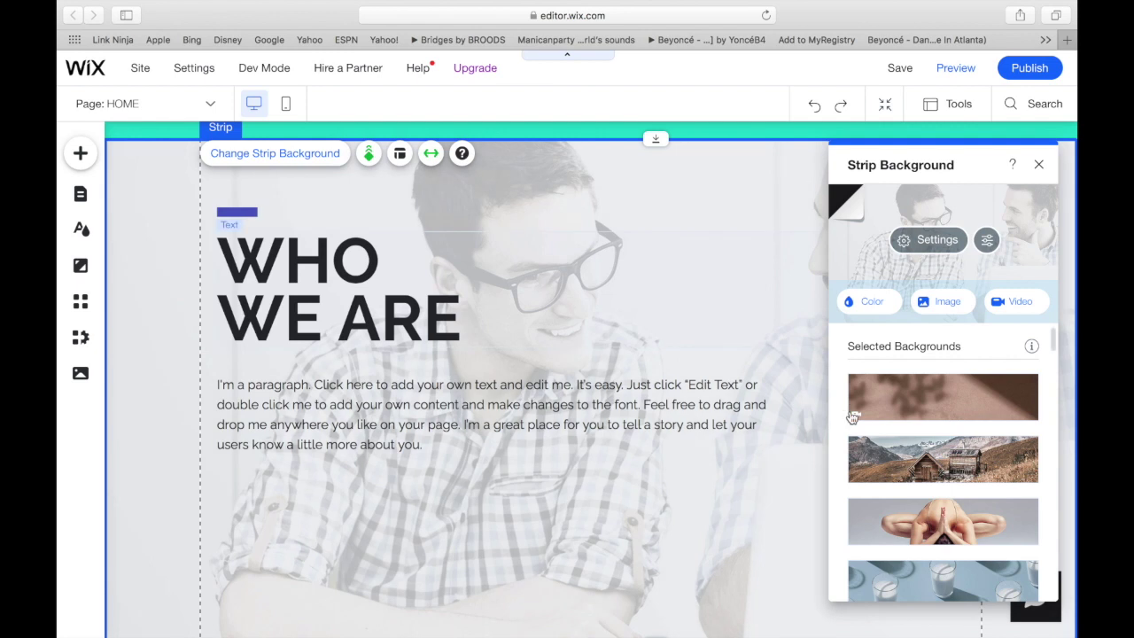
scroll(944, 448, down, 3)
scroll(943, 448, down, 3)
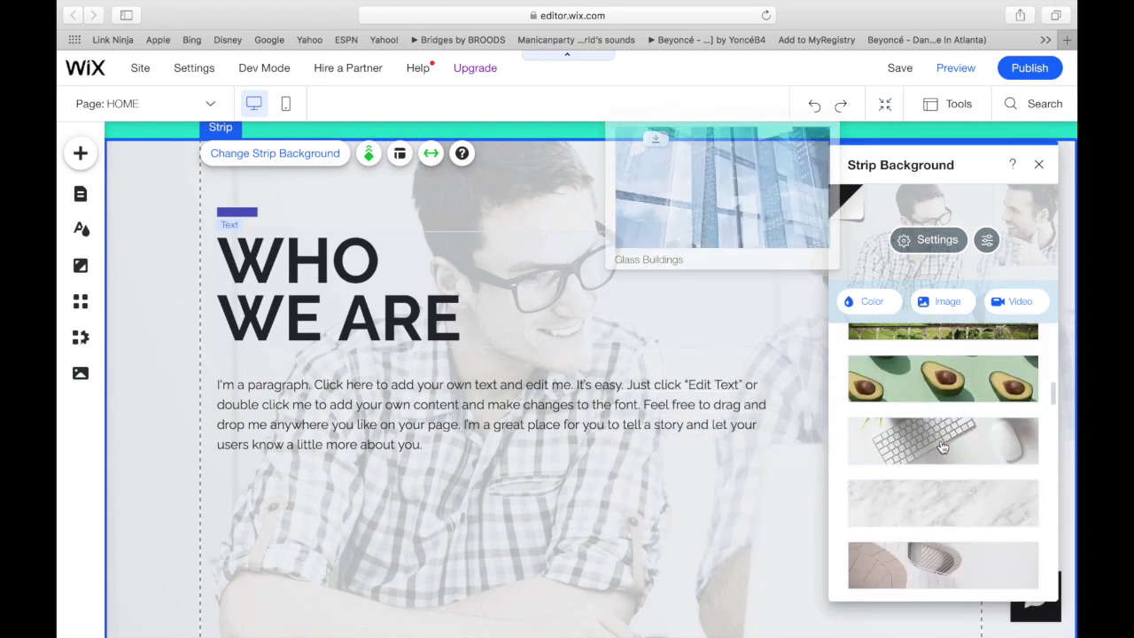
scroll(944, 447, down, 5)
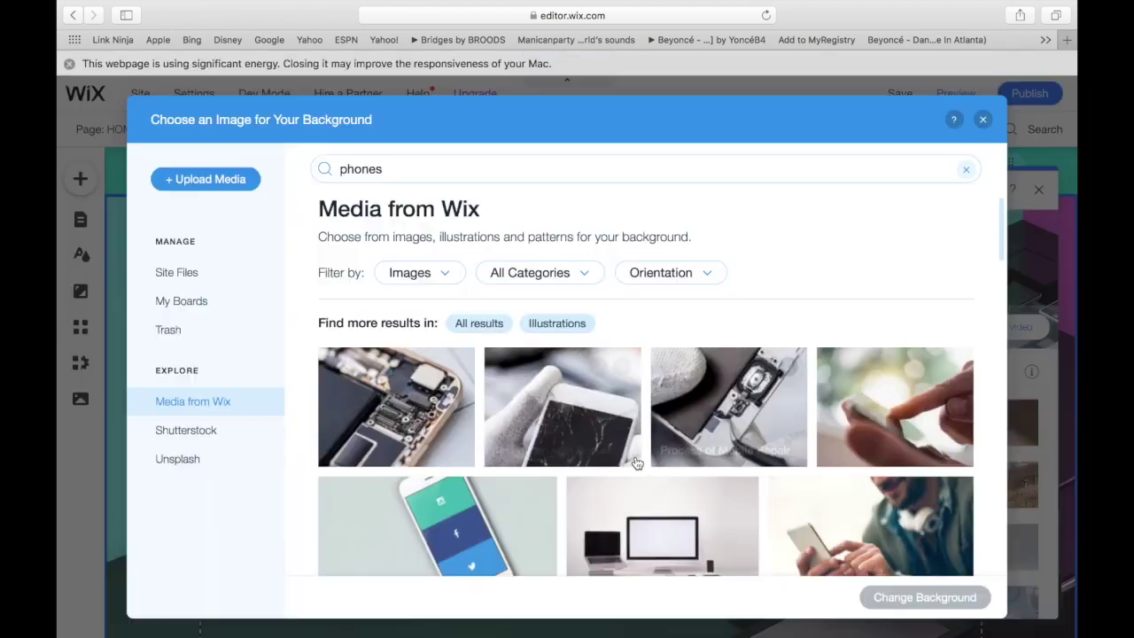
scroll(645, 399, down, 2)
click(437, 438)
click(959, 590)
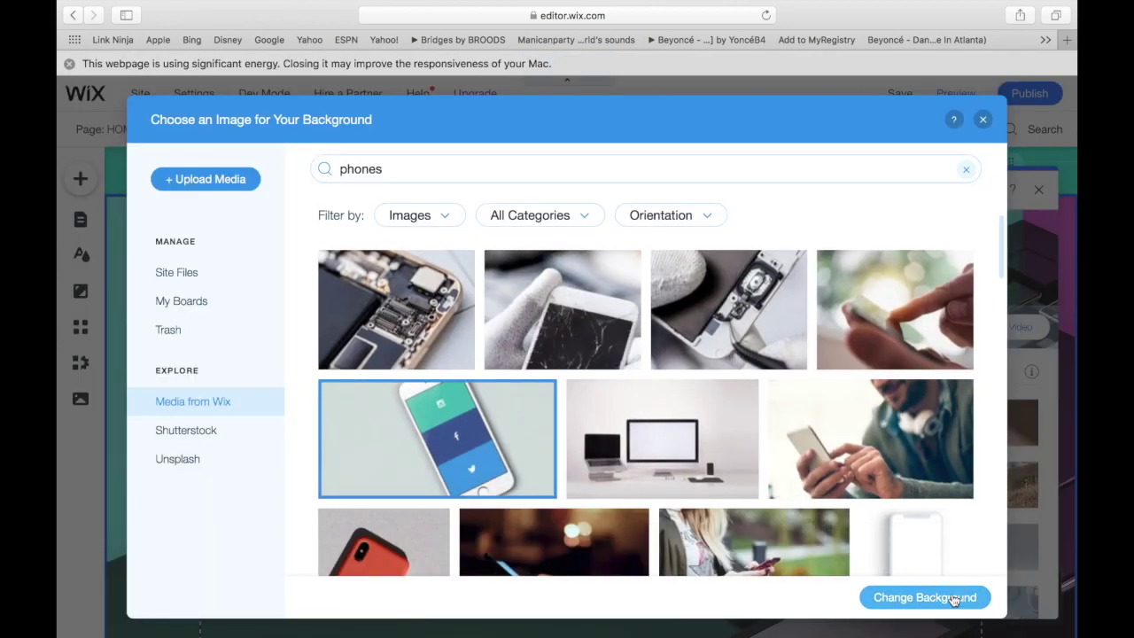
mouse_move(952, 601)
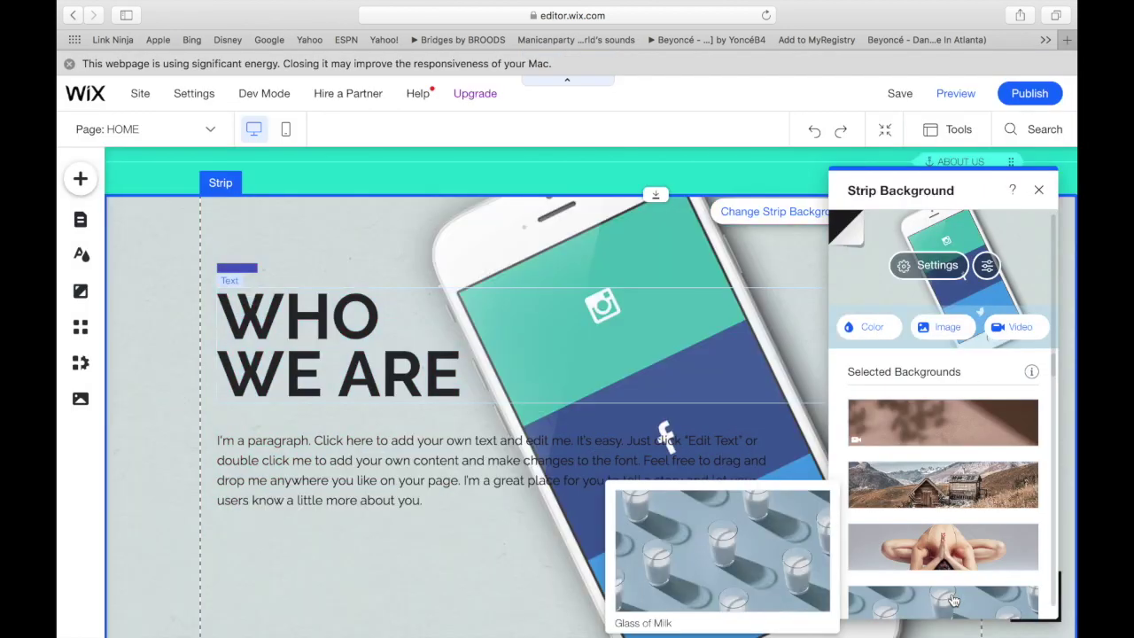
Step: Darken the strip's phone image with a black background fill in Photo Studio and save
click(986, 267)
click(159, 470)
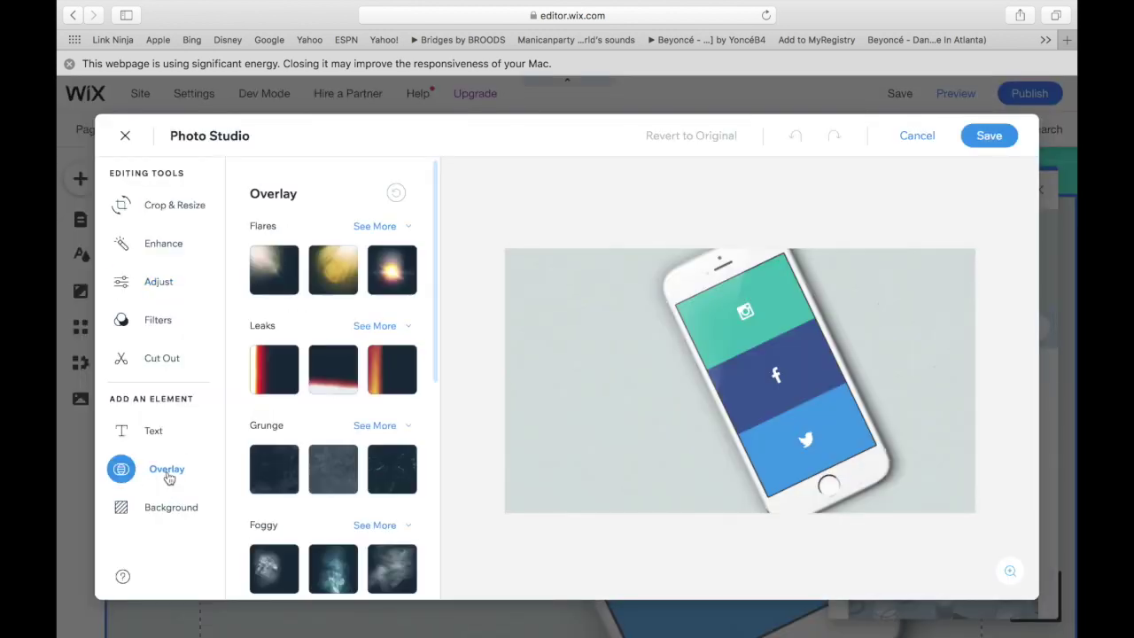
click(174, 509)
click(405, 303)
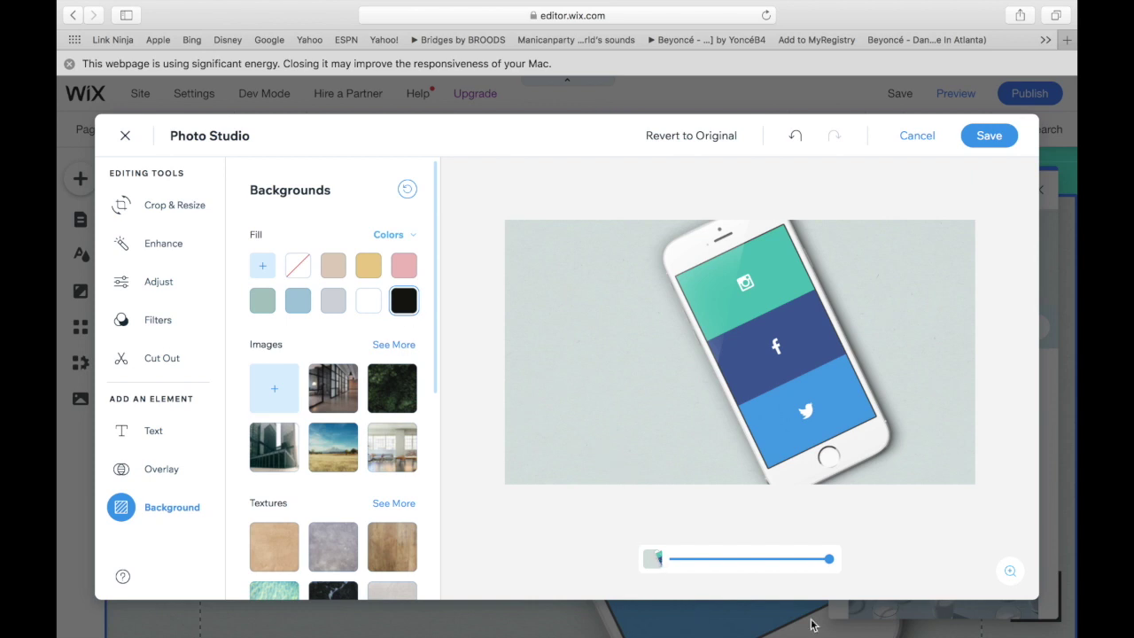
drag(828, 558, 804, 554)
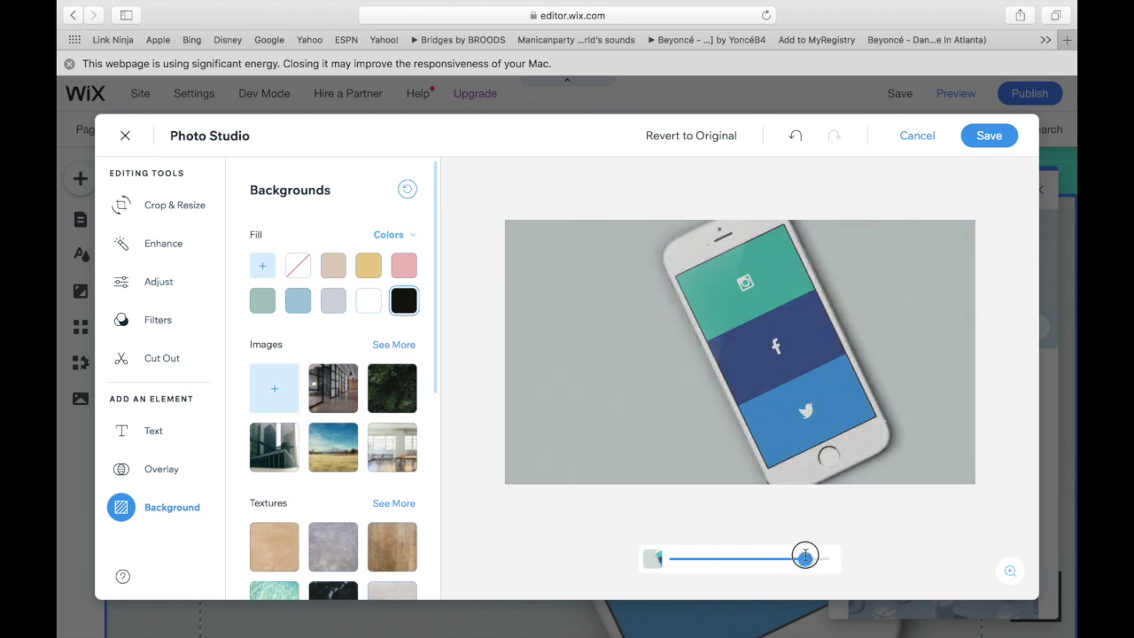
click(990, 140)
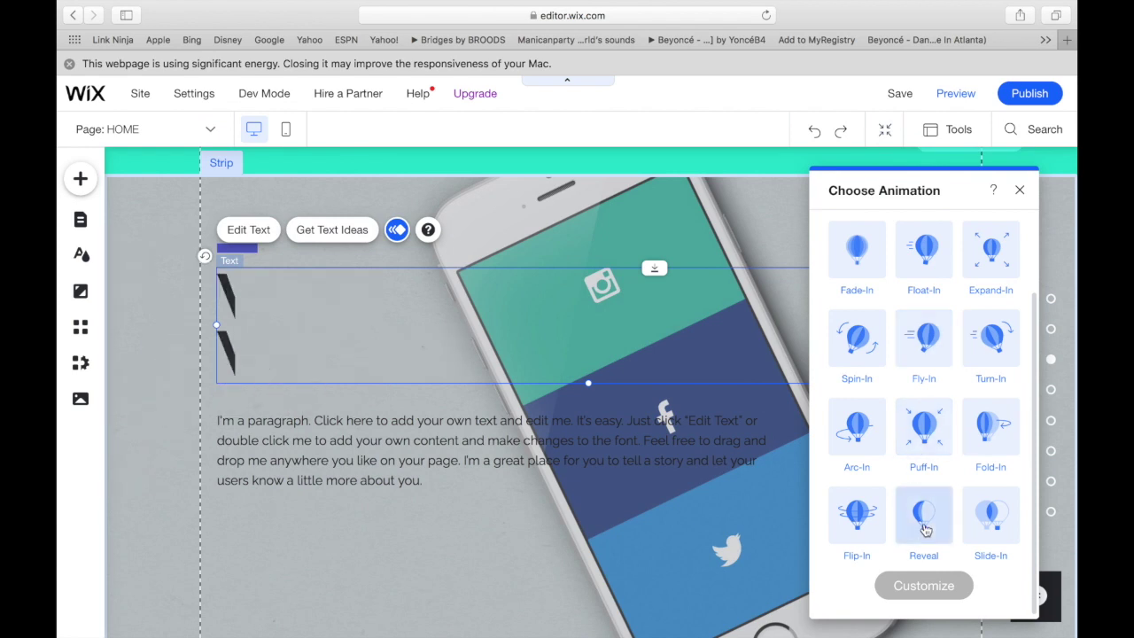
Step: Give the WHO WE ARE heading a Reveal animation that plays only the first time
click(925, 529)
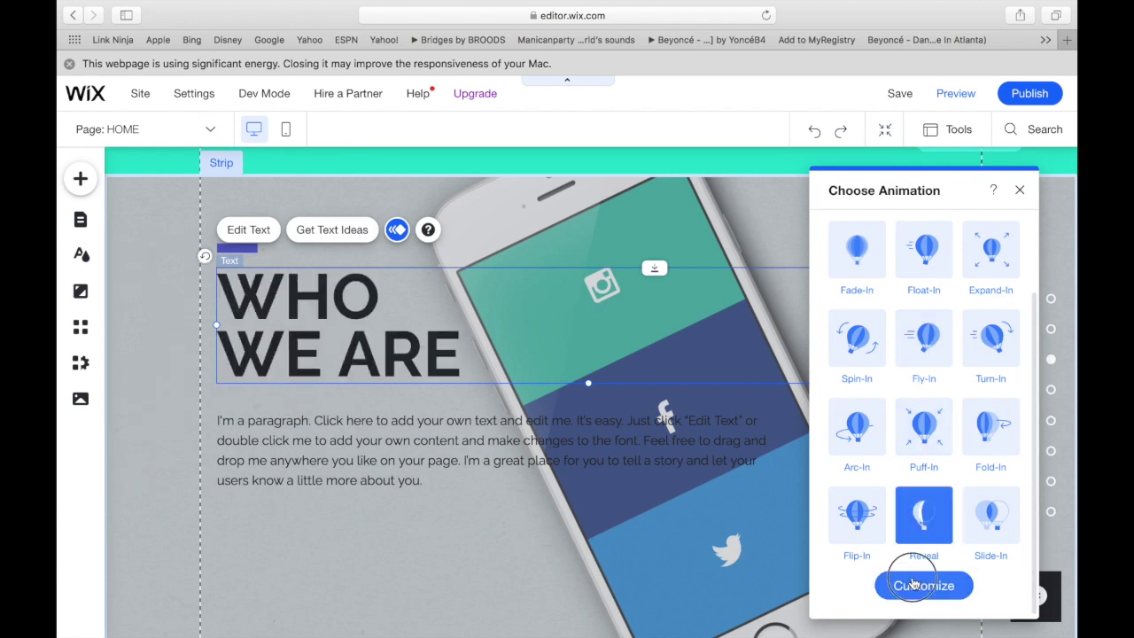
click(917, 585)
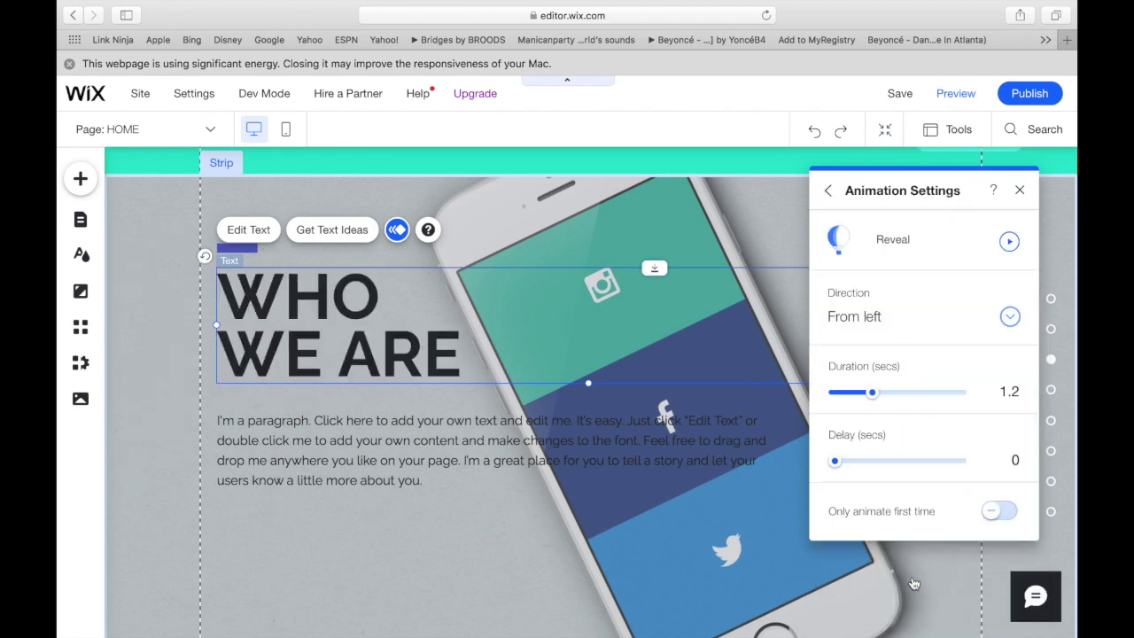
click(1000, 512)
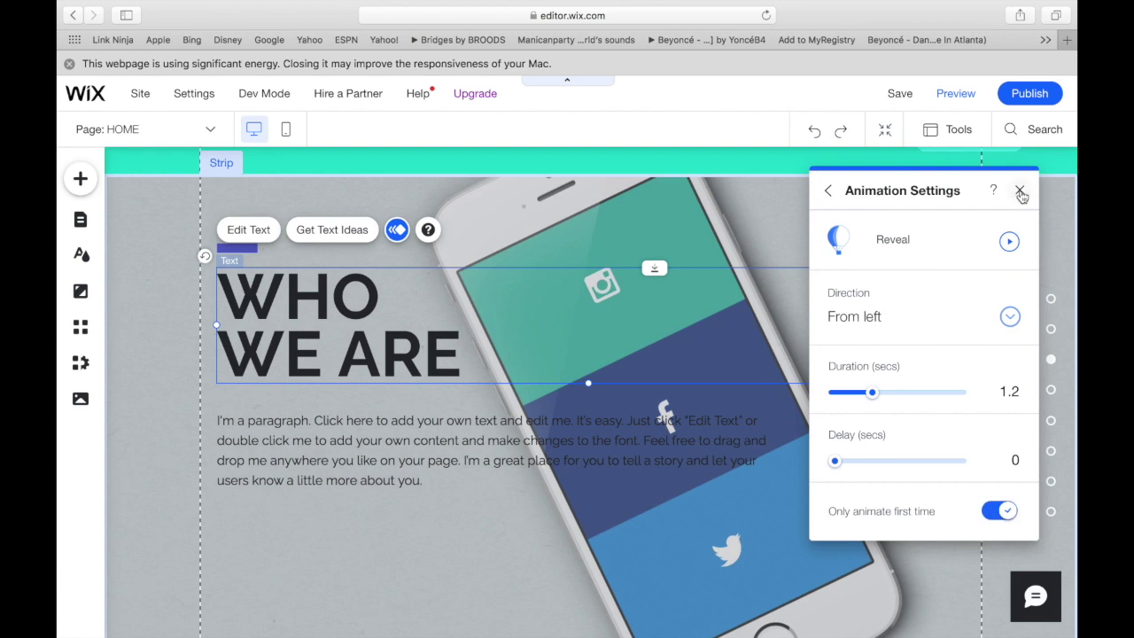
click(1020, 189)
click(372, 434)
click(332, 373)
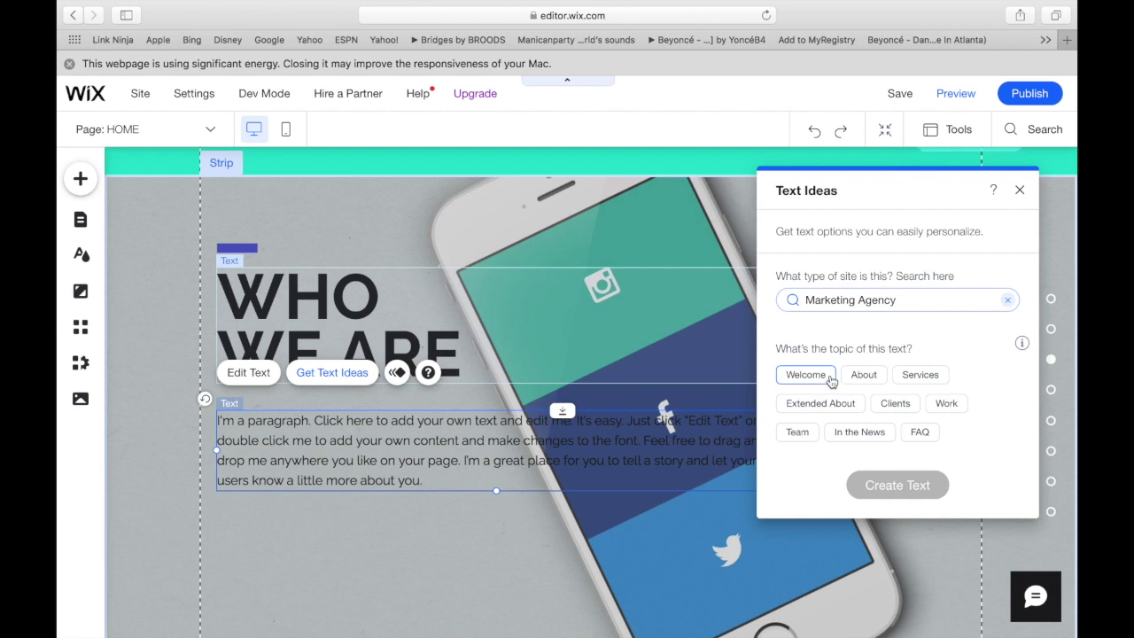
Step: Fill the WHO WE ARE paragraph with generated About text, using Option 3
click(878, 380)
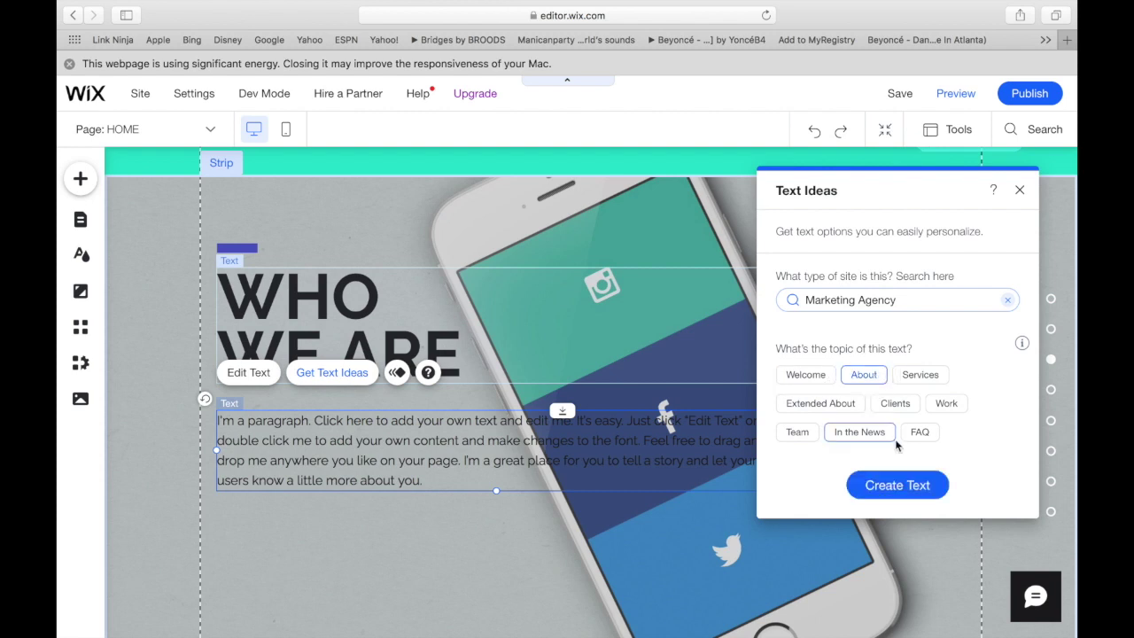
click(902, 487)
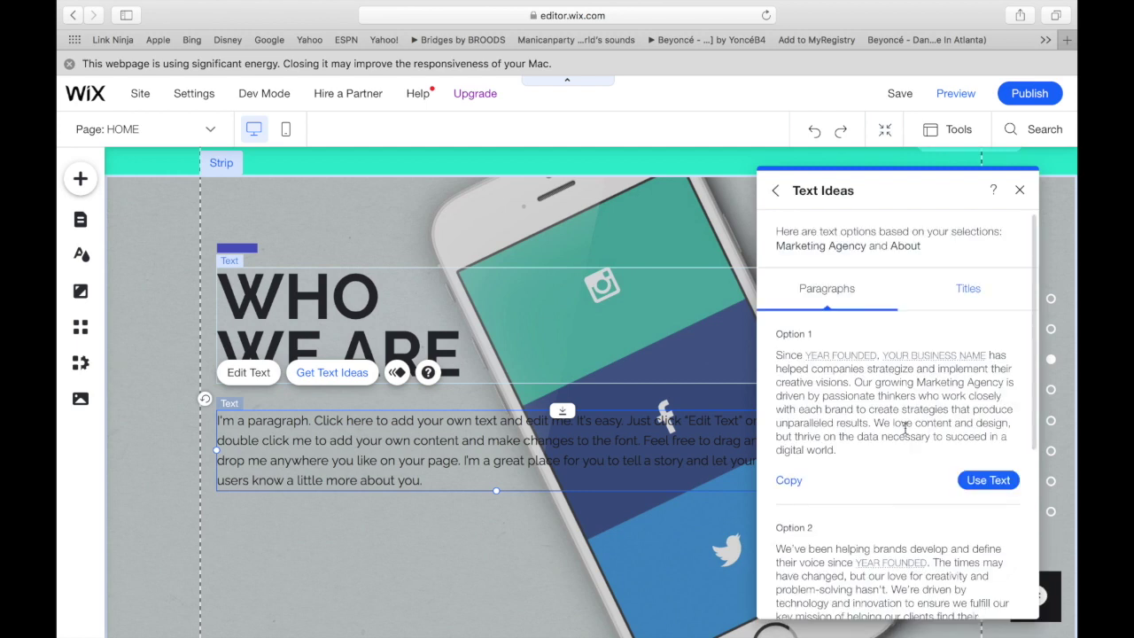
scroll(905, 429, down, 5)
click(989, 595)
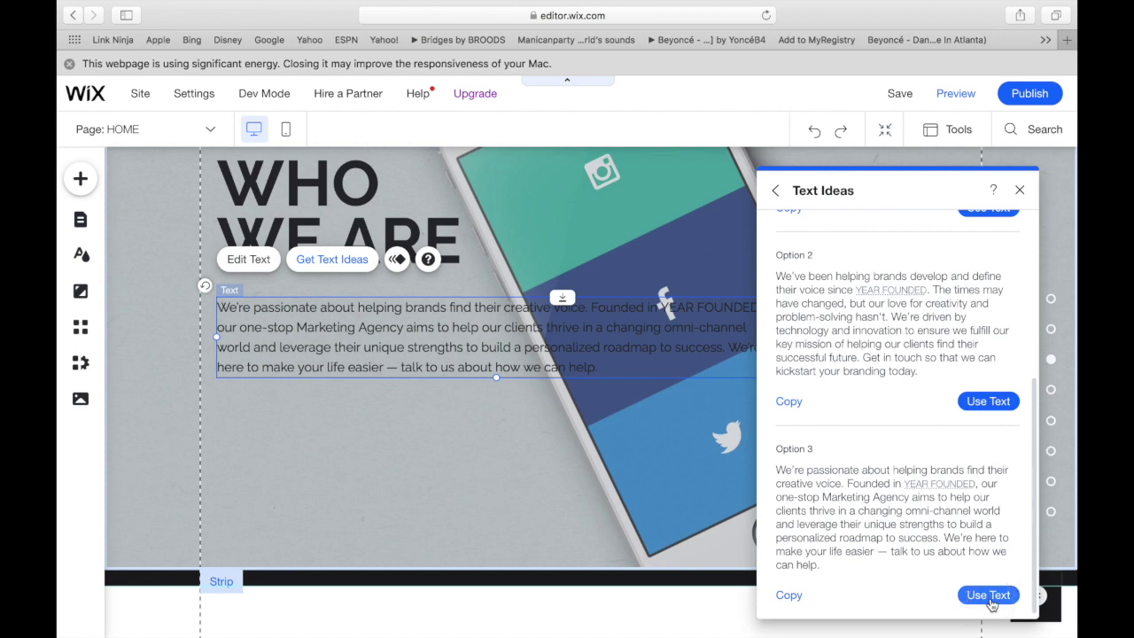
click(1019, 191)
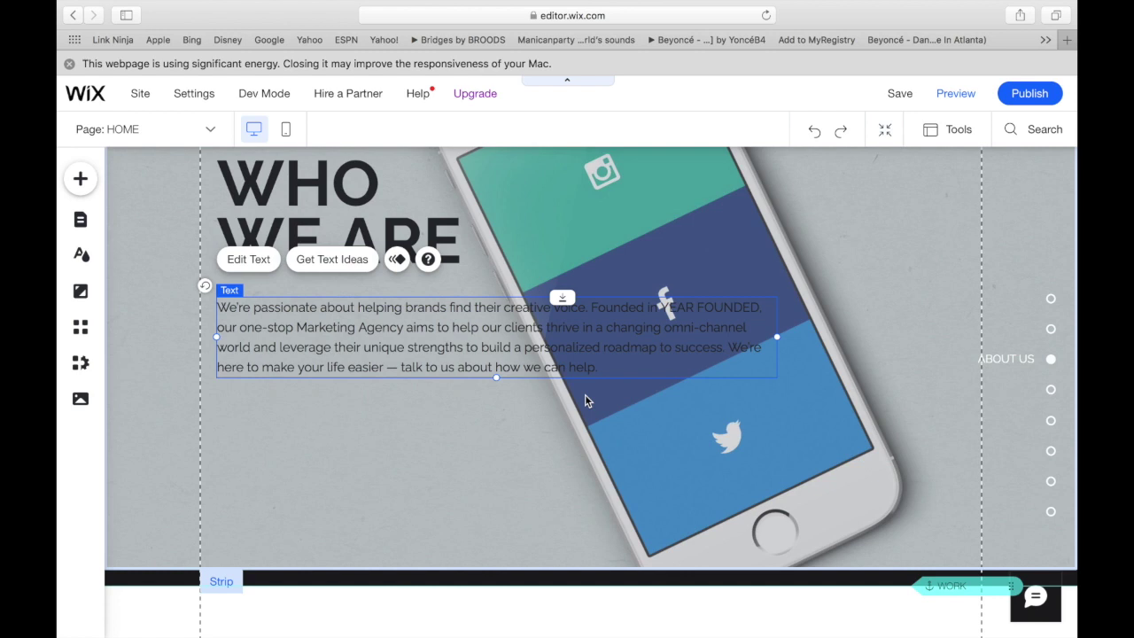
click(663, 307)
click(237, 261)
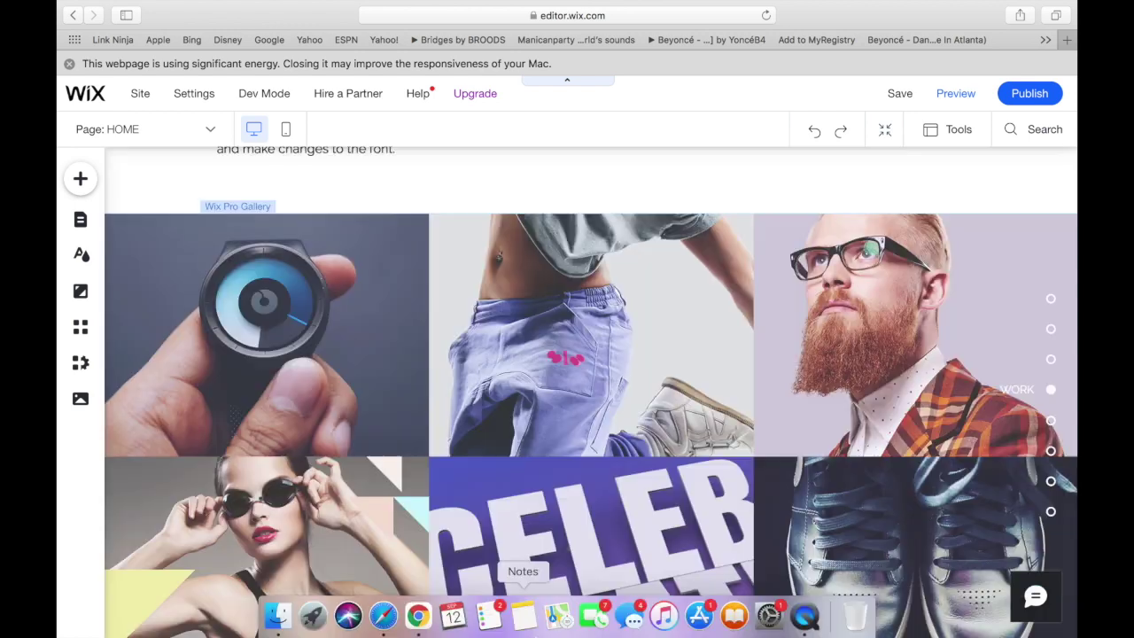
scroll(705, 620, down, 10)
scroll(714, 362, down, 2)
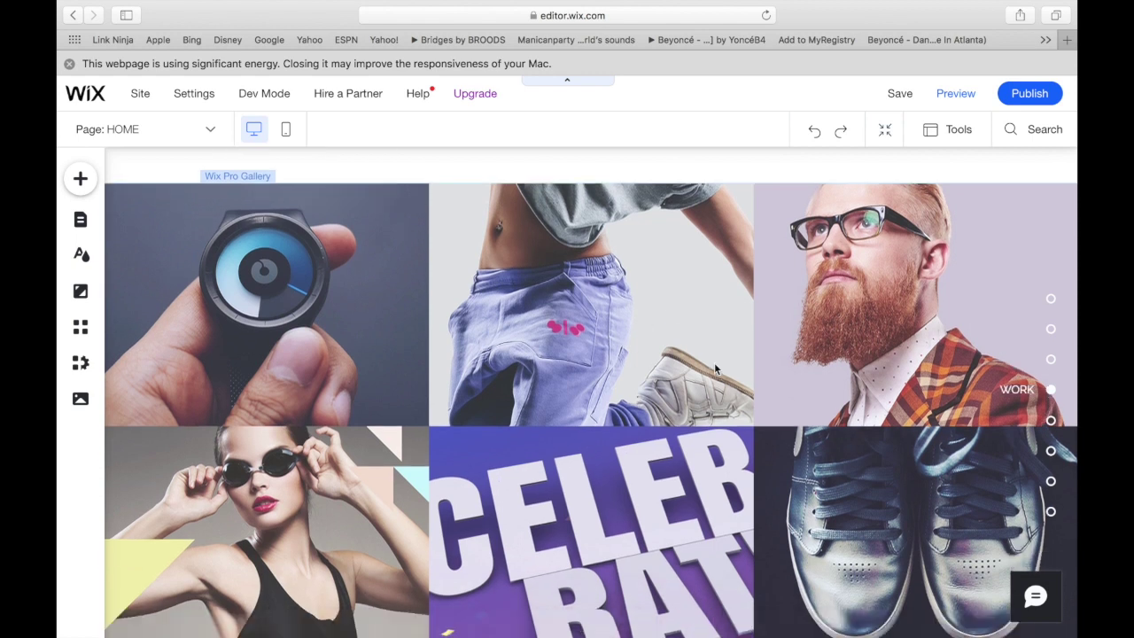
scroll(714, 362, up, 2)
scroll(714, 368, down, 1)
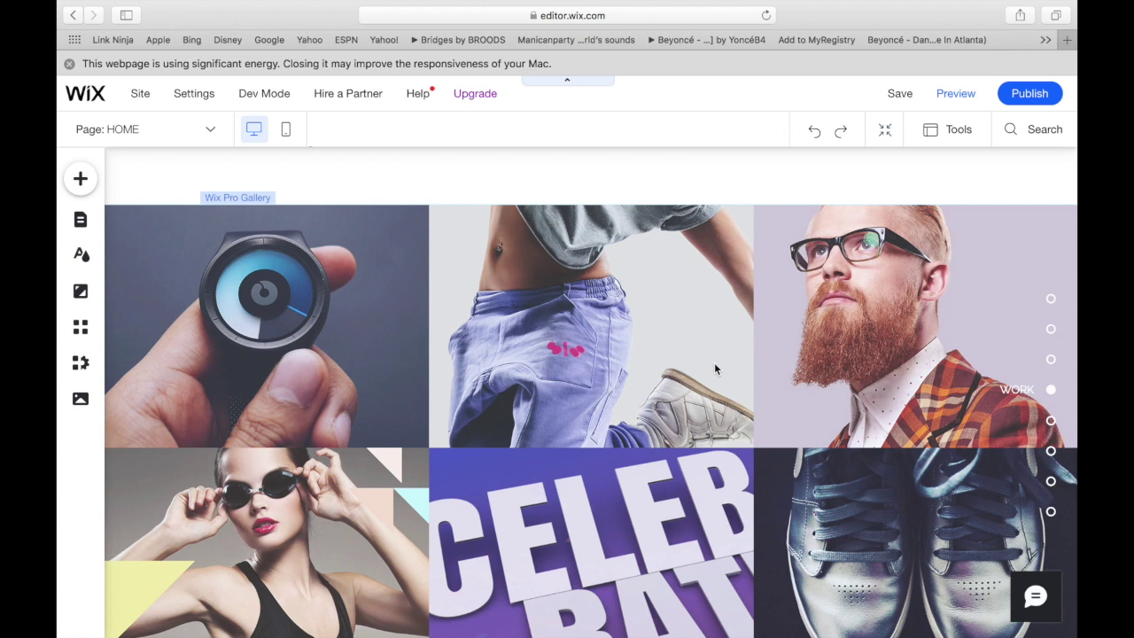
scroll(715, 370, up, 3)
click(688, 399)
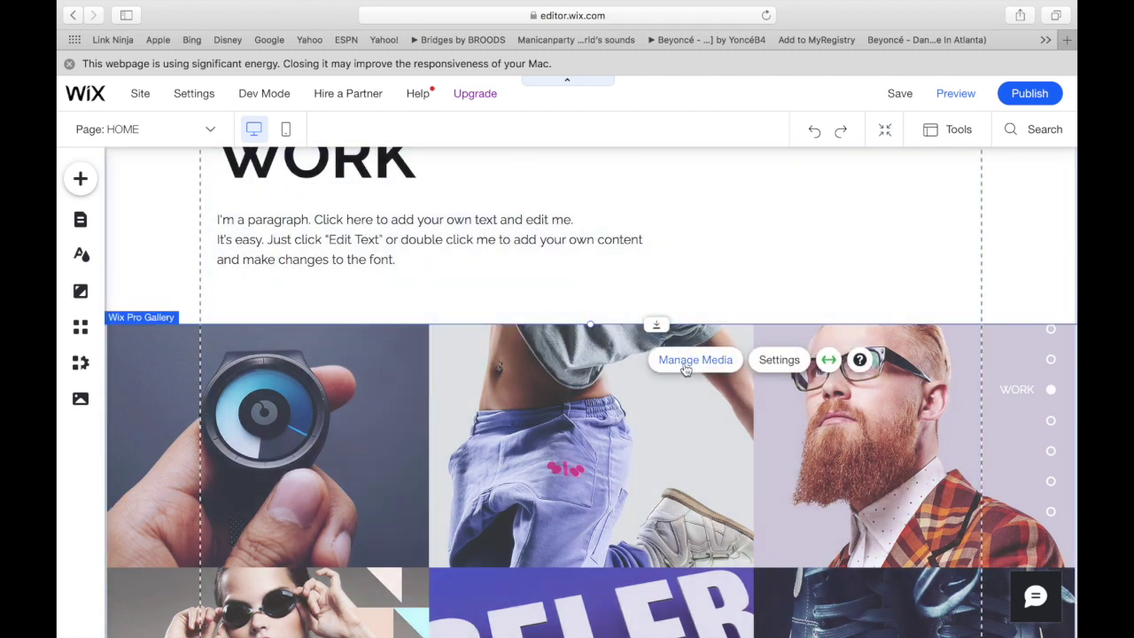
click(685, 365)
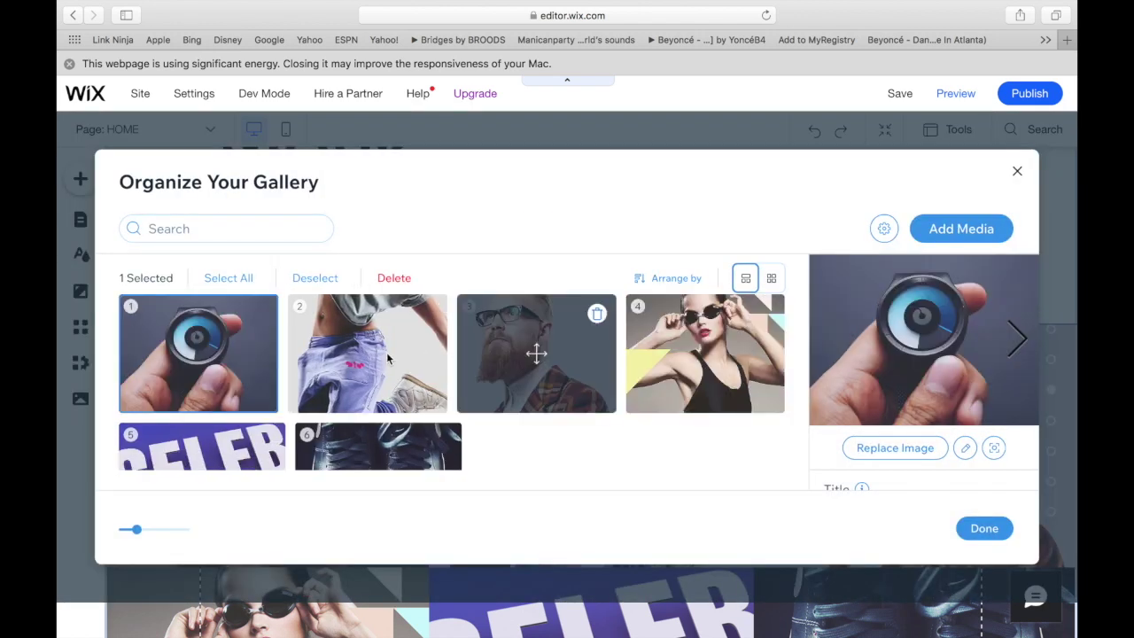
scroll(648, 423, down, 2)
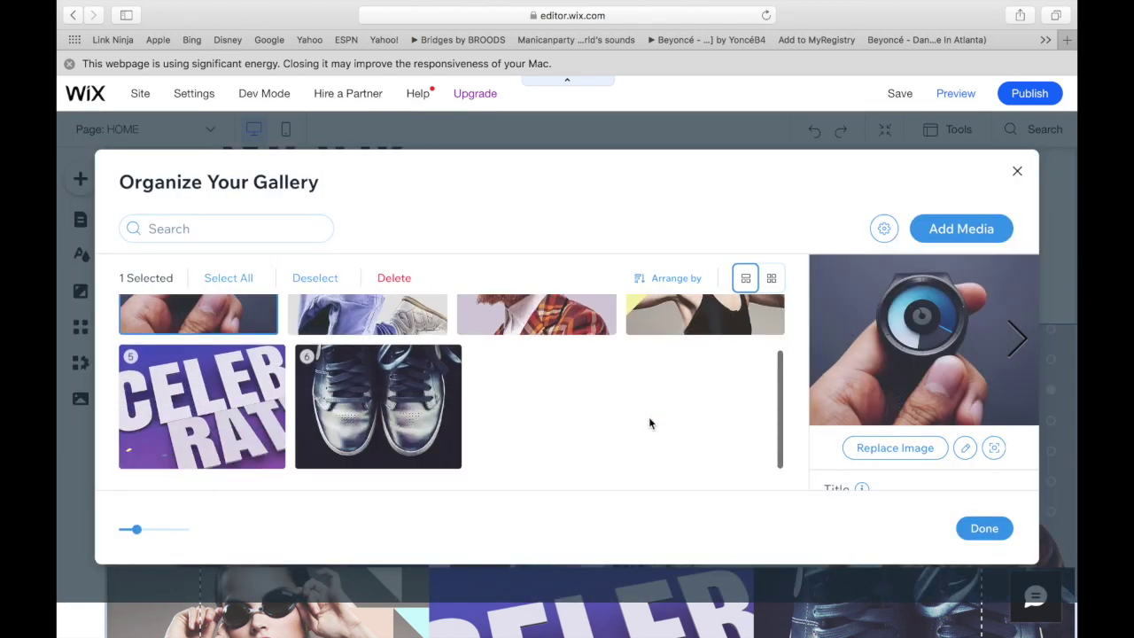
scroll(649, 423, up, 2)
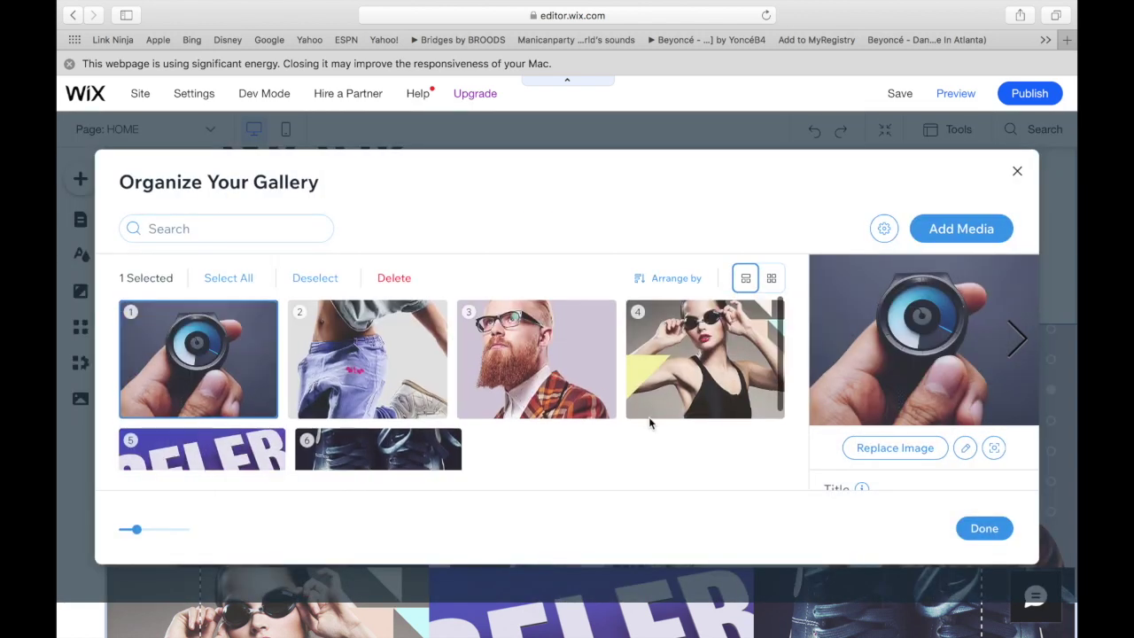
click(1018, 173)
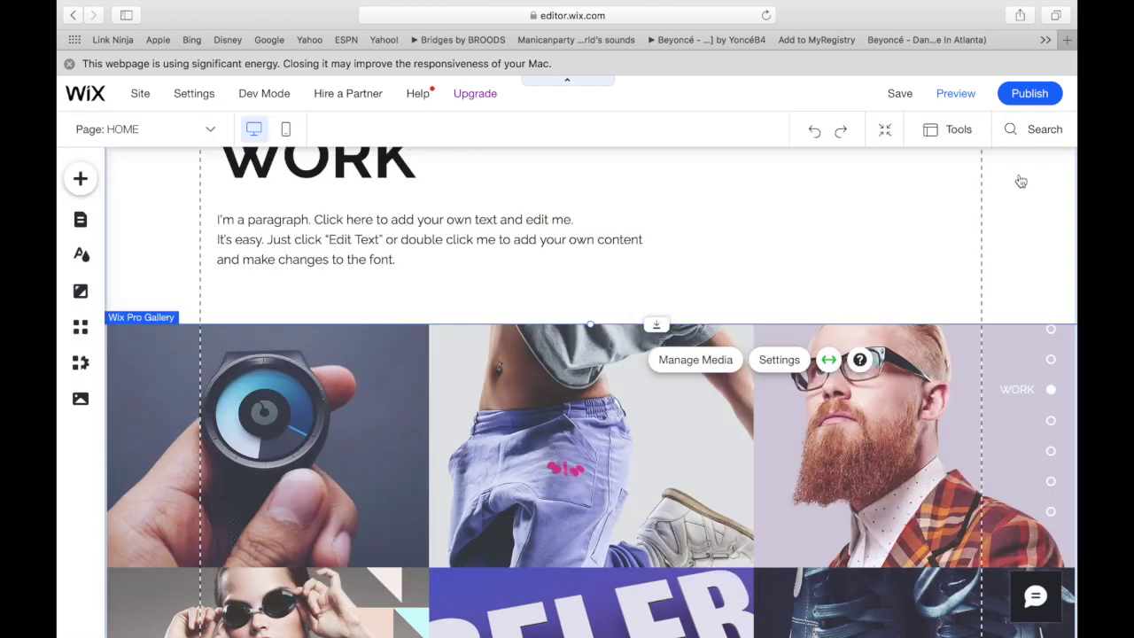
scroll(854, 426, up, 2)
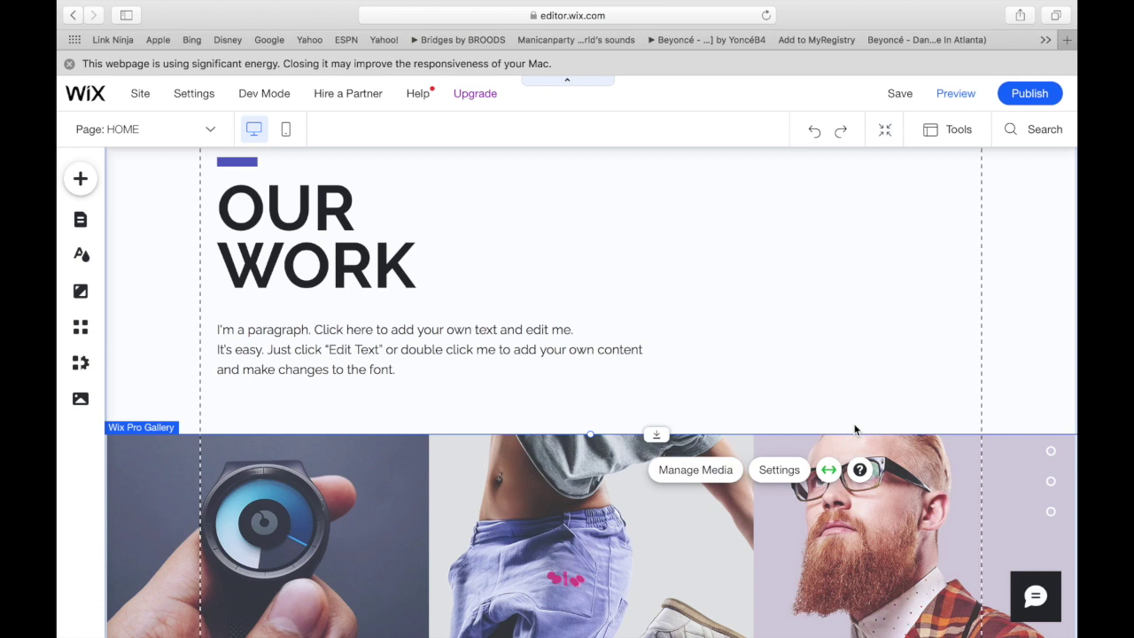
scroll(785, 378, down, 10)
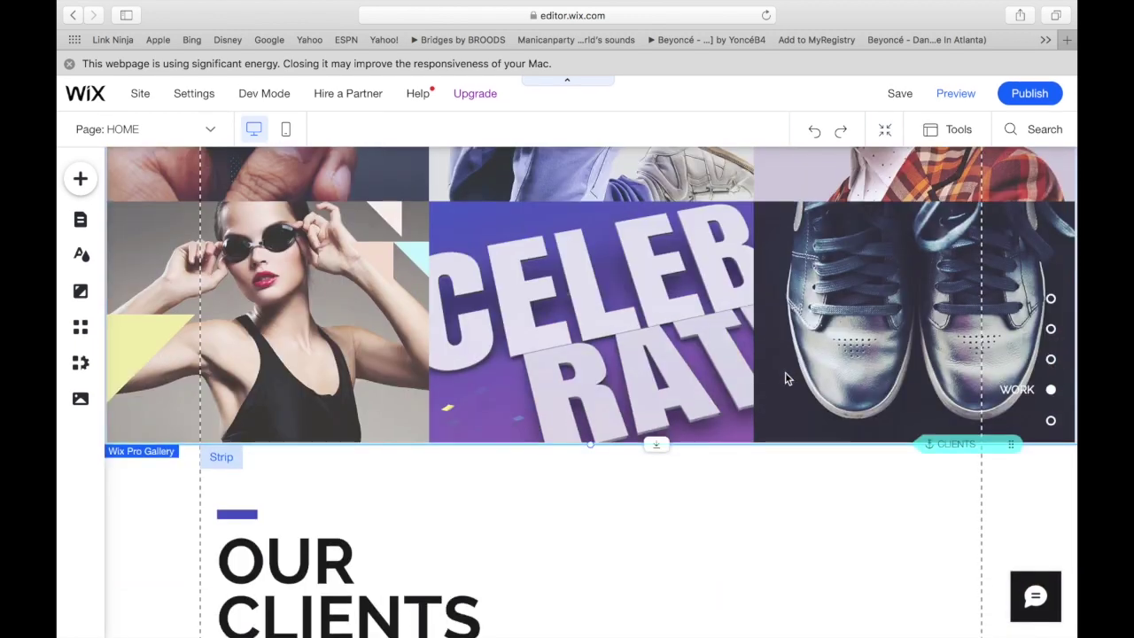
scroll(786, 374, down, 10)
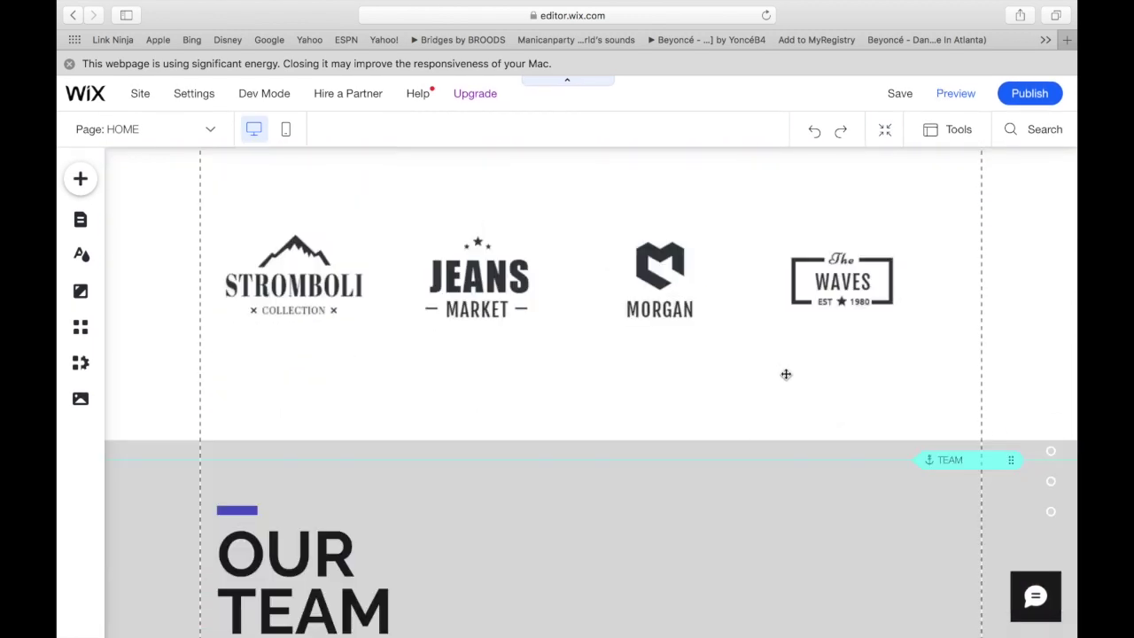
scroll(785, 379, down, 10)
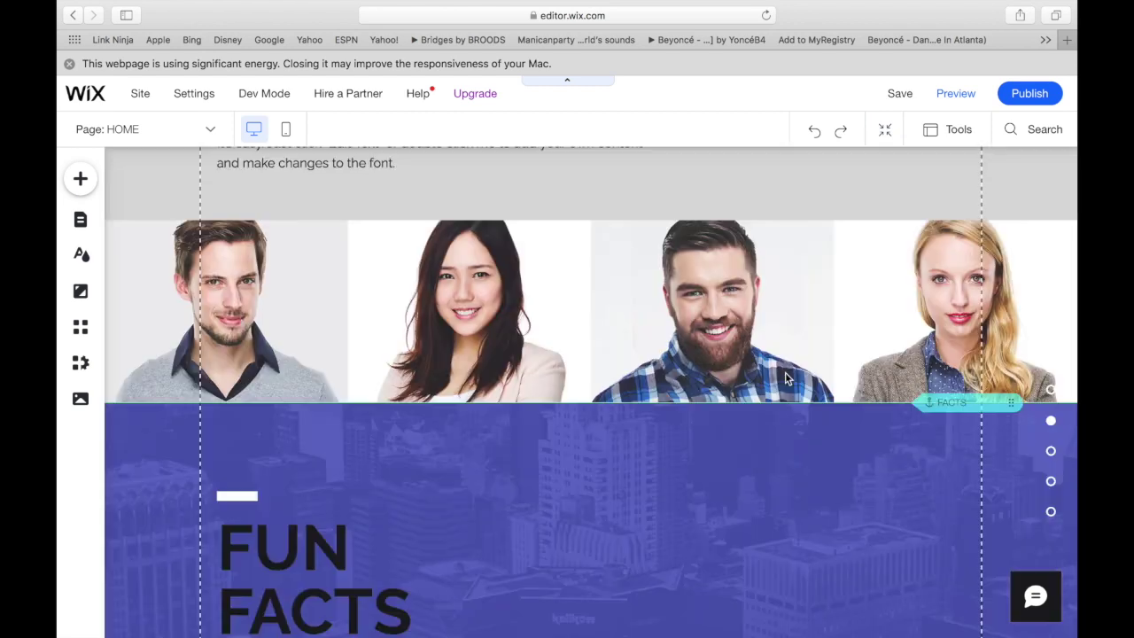
scroll(785, 379, down, 10)
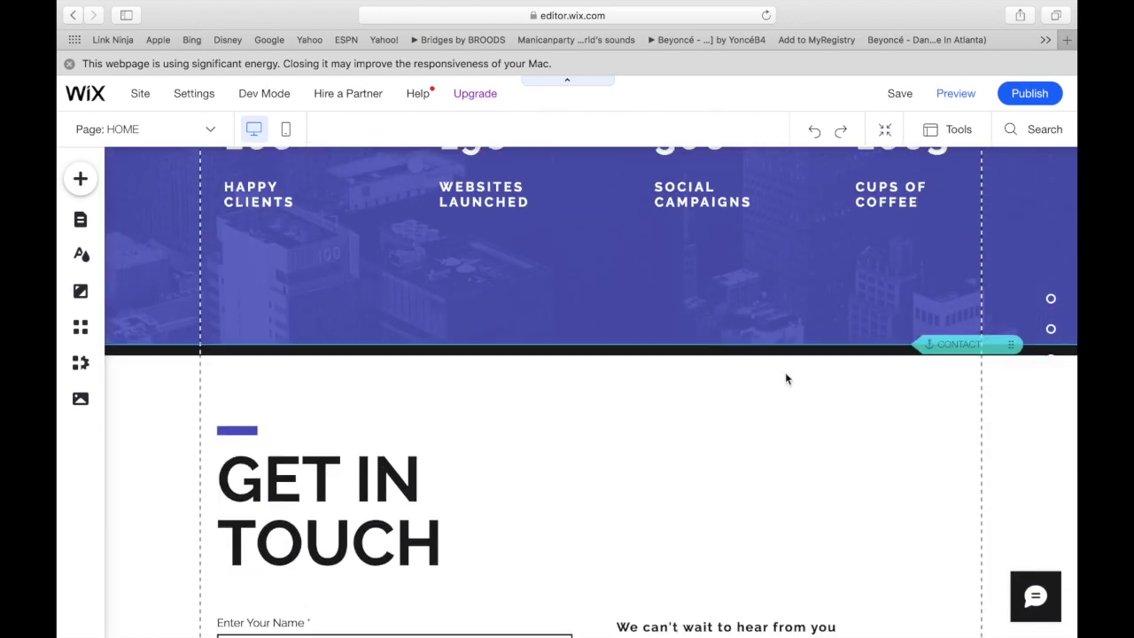
scroll(734, 630, up, 2)
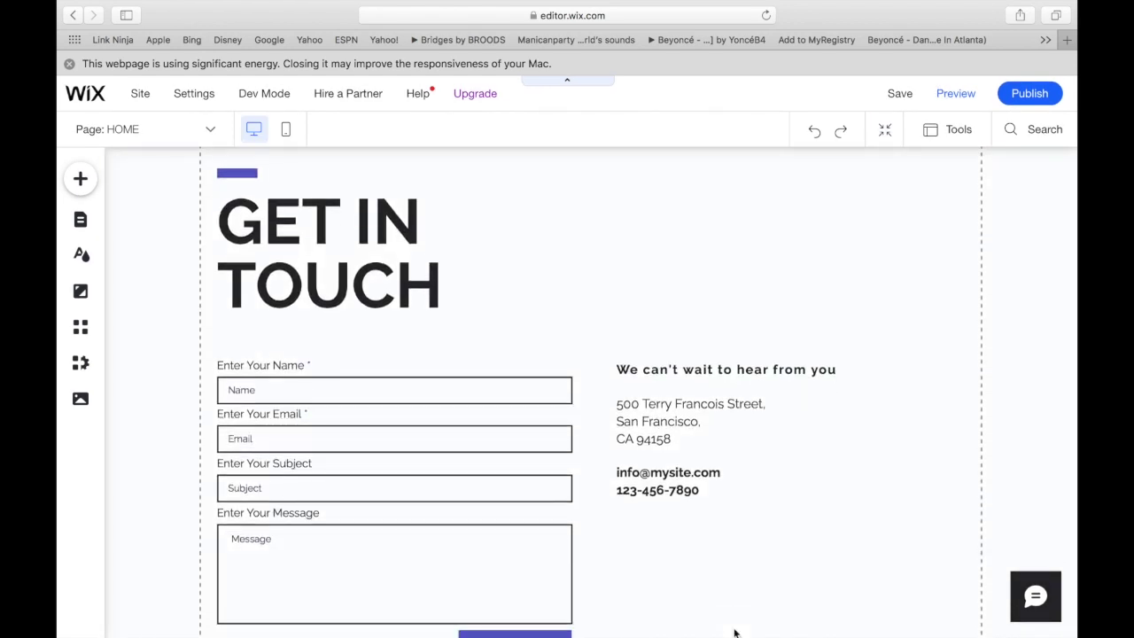
scroll(734, 632, up, 20)
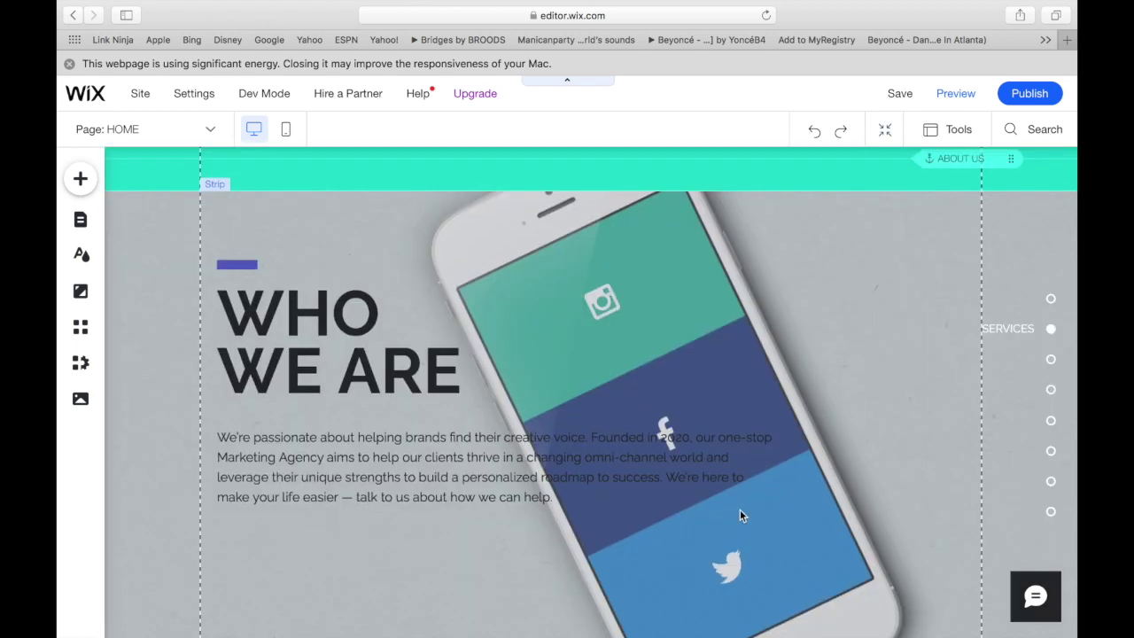
scroll(739, 515, up, 10)
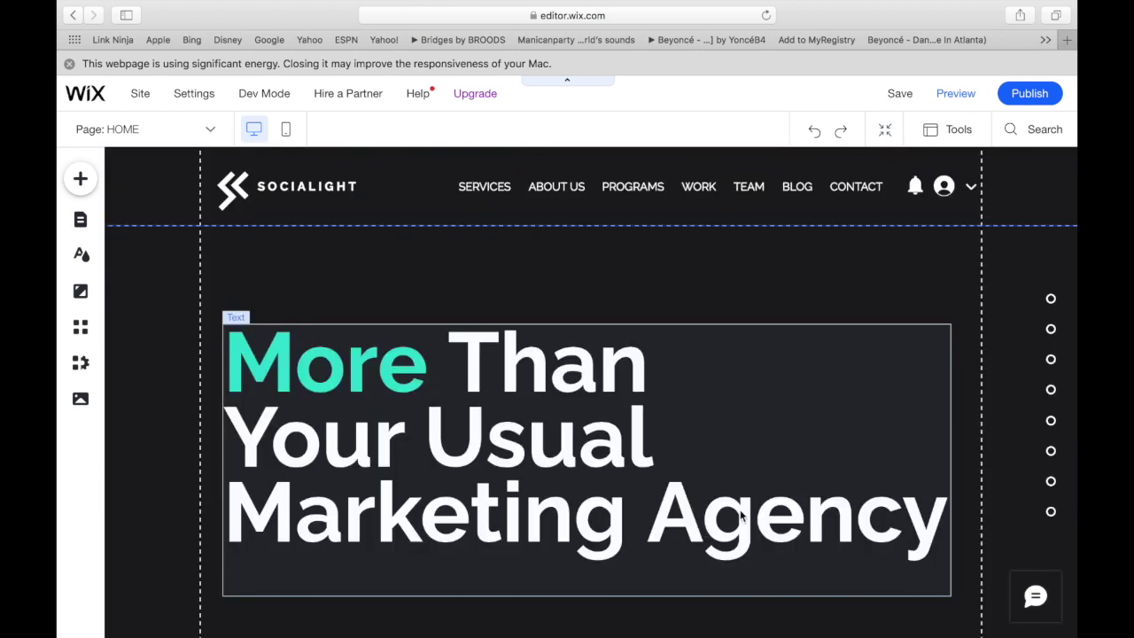
scroll(741, 516, down, 10)
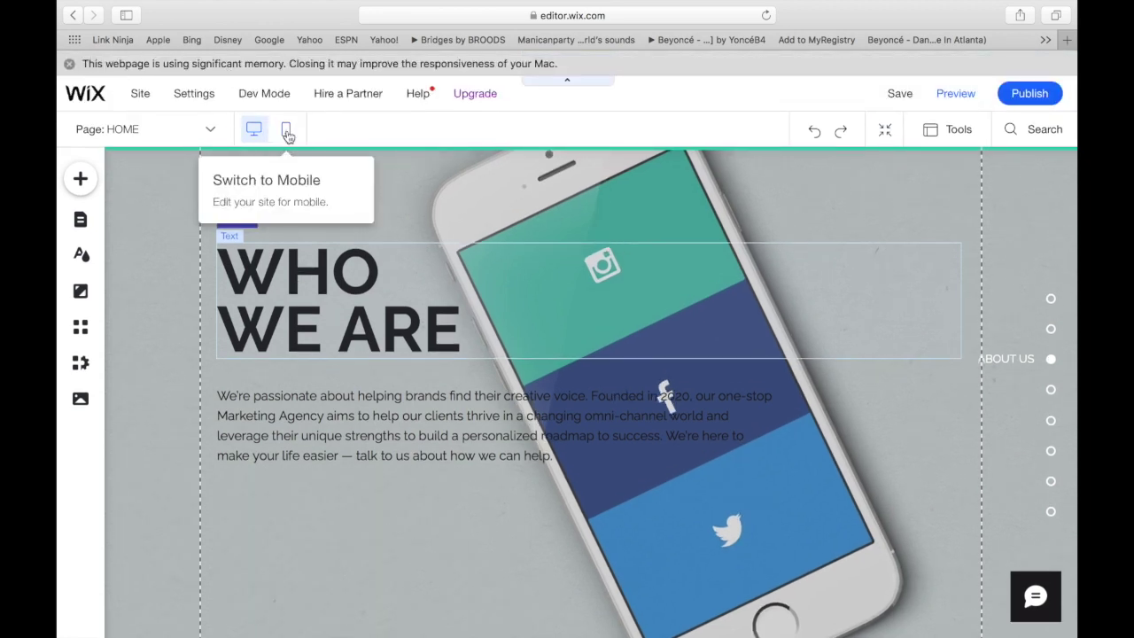
Step: In the mobile layout, make the hero headline 'More Than Your Usual Marketing Agency' white
click(286, 133)
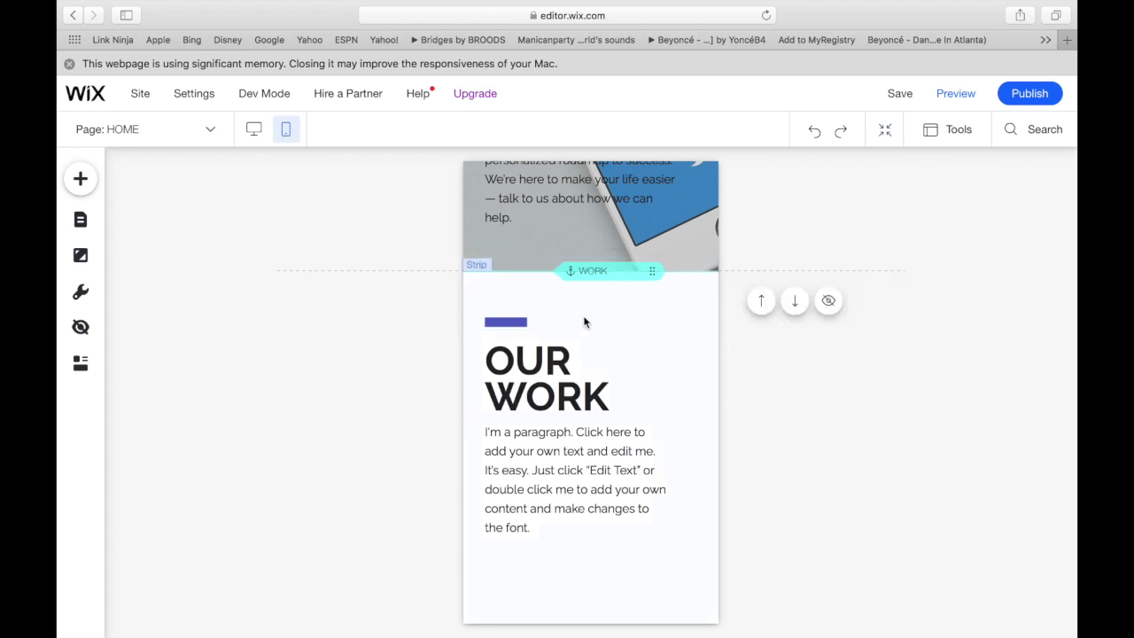
scroll(584, 322, up, 15)
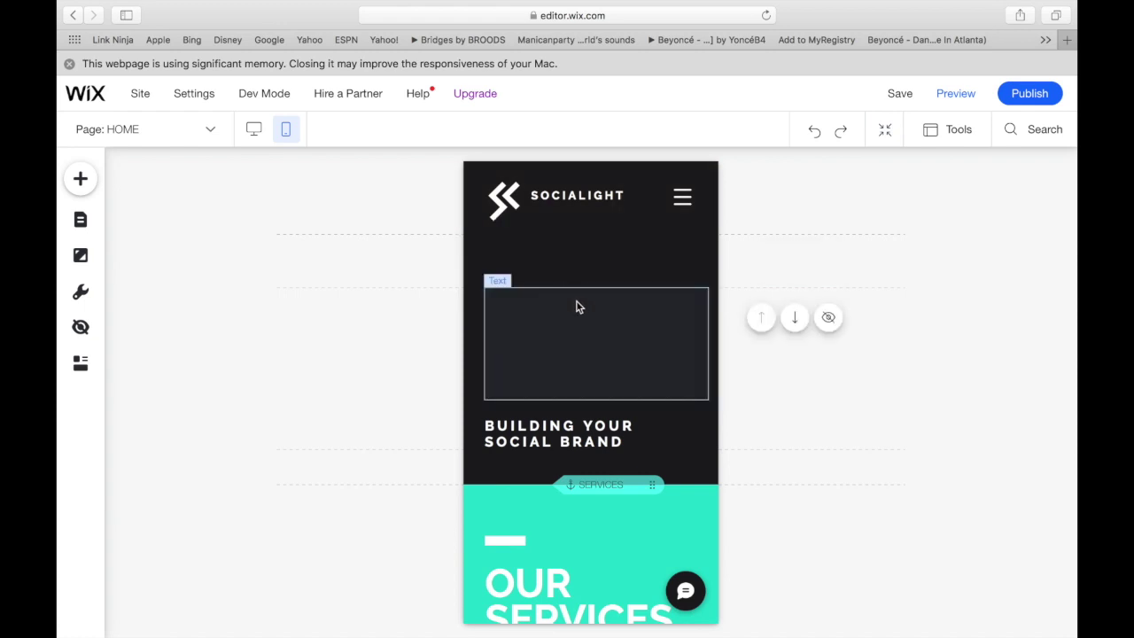
click(578, 306)
click(559, 249)
click(417, 371)
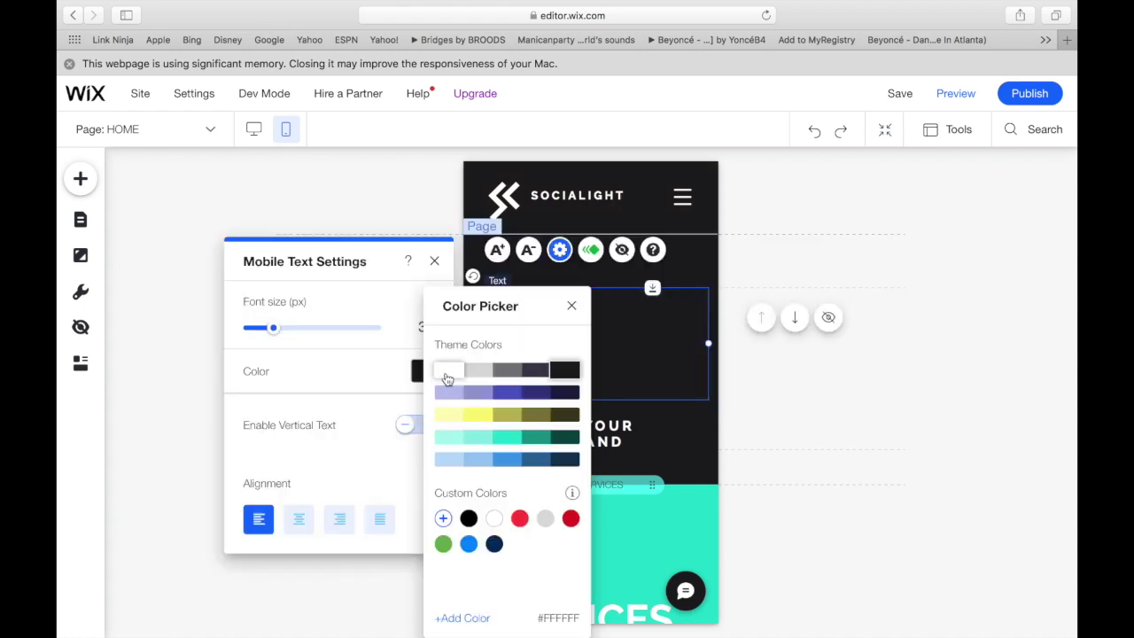
click(448, 378)
click(624, 330)
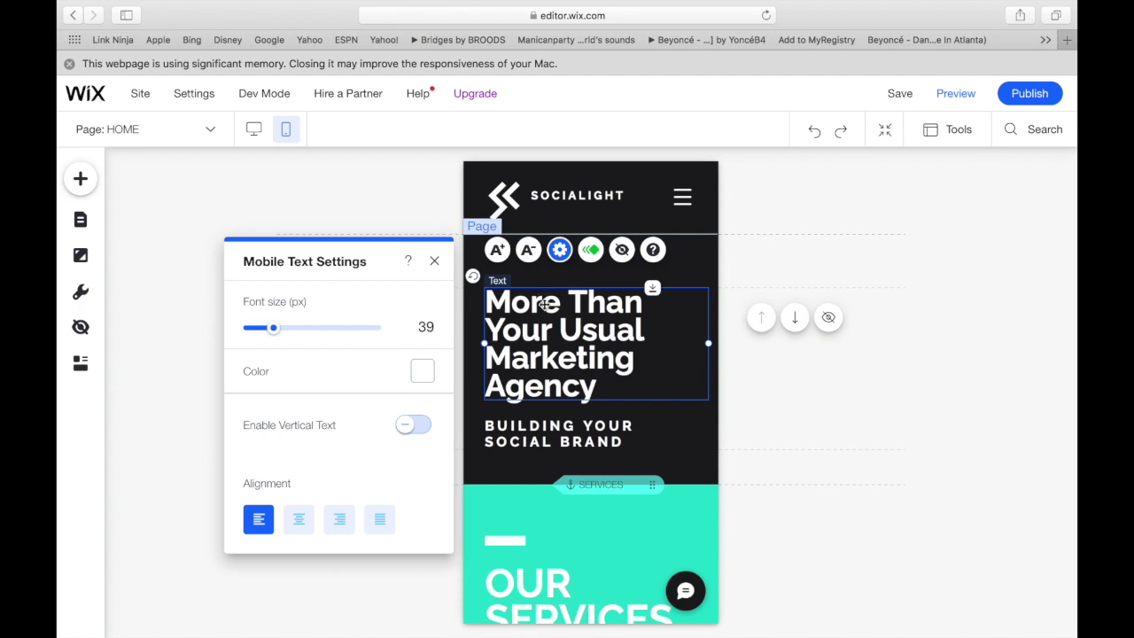
drag(549, 302, 552, 305)
click(434, 259)
scroll(568, 421, down, 5)
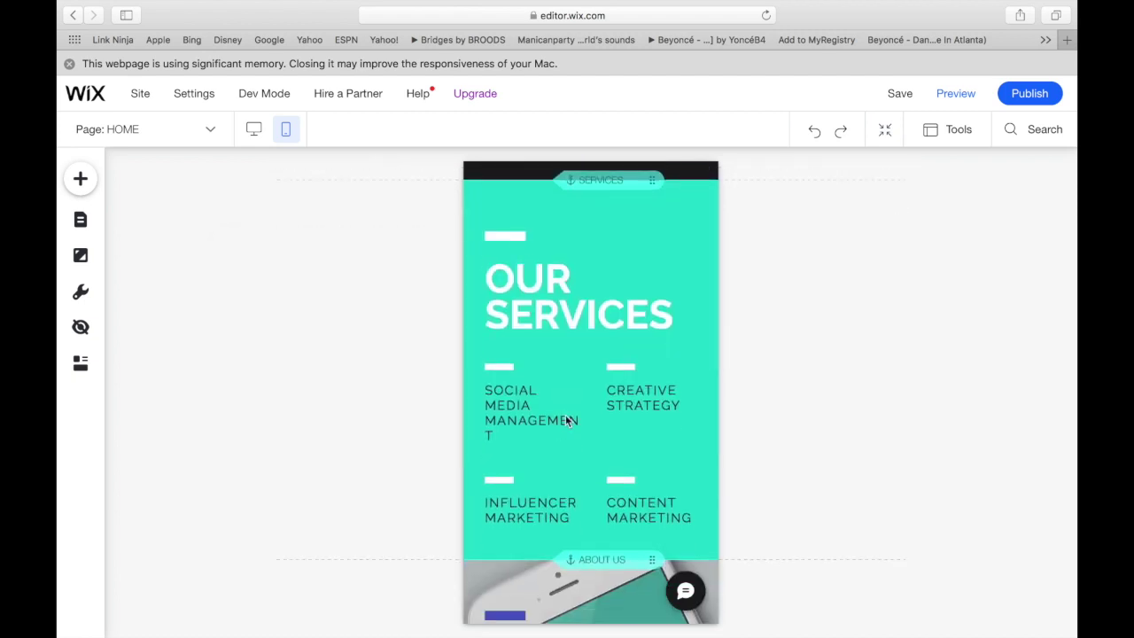
Step: Scroll through the whole mobile page, then return to the desktop layout
scroll(568, 421, down, 8)
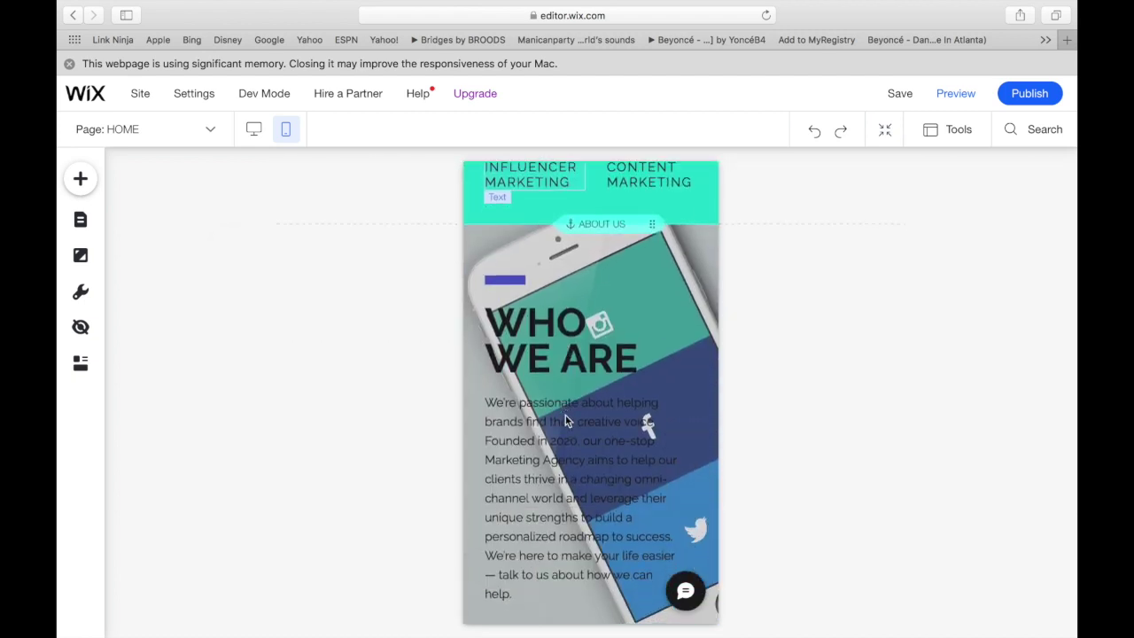
scroll(567, 420, down, 2)
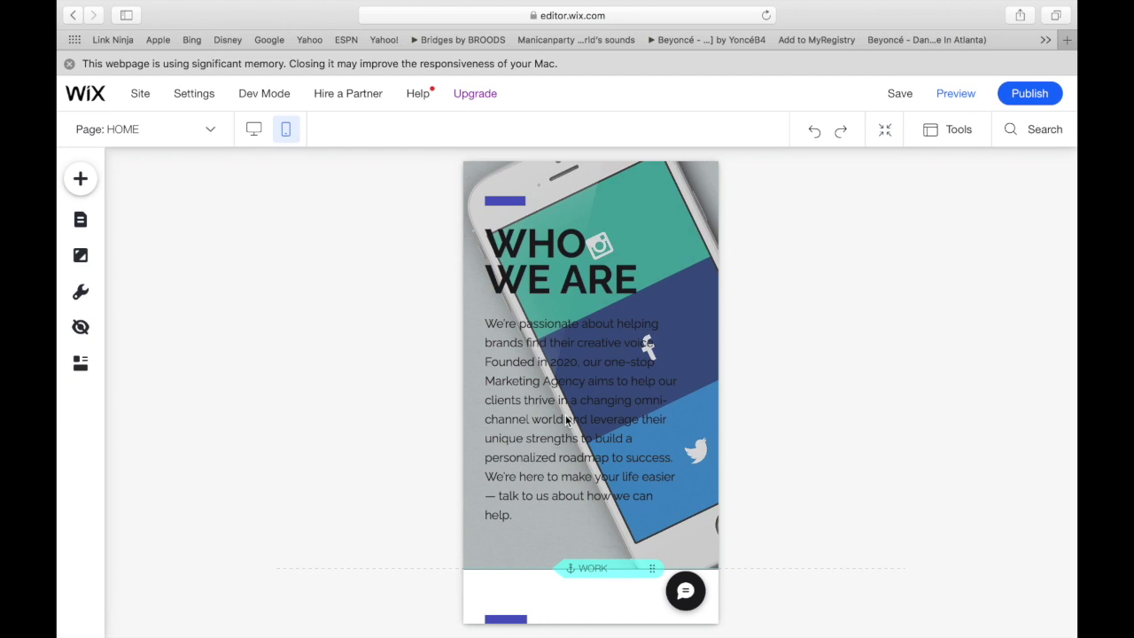
scroll(566, 420, down, 15)
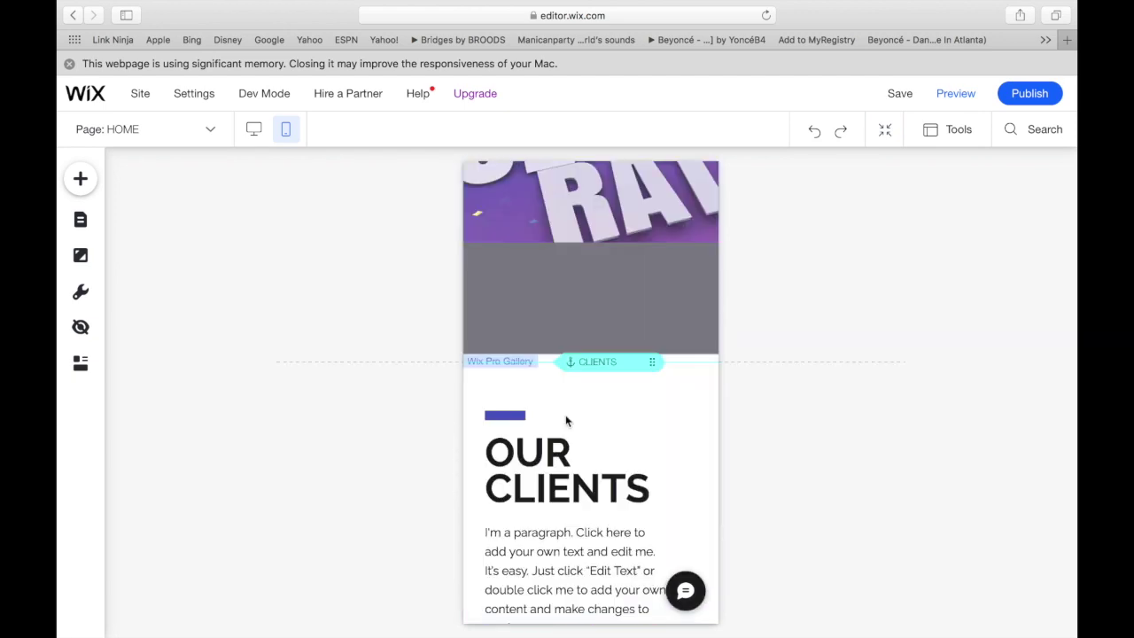
scroll(567, 420, down, 20)
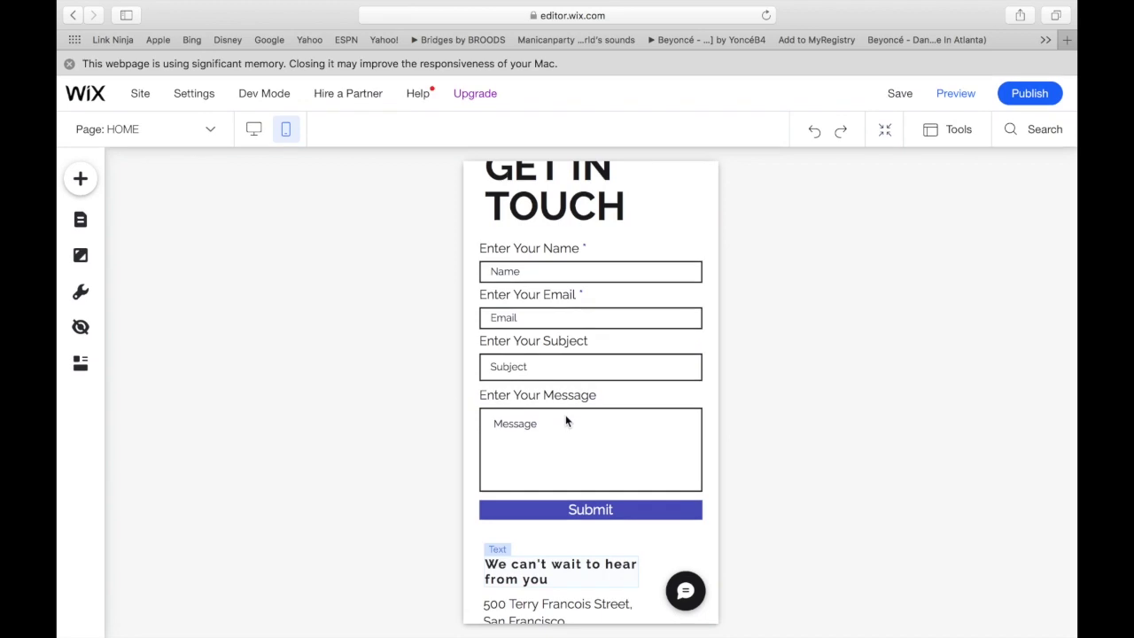
scroll(559, 515, up, 20)
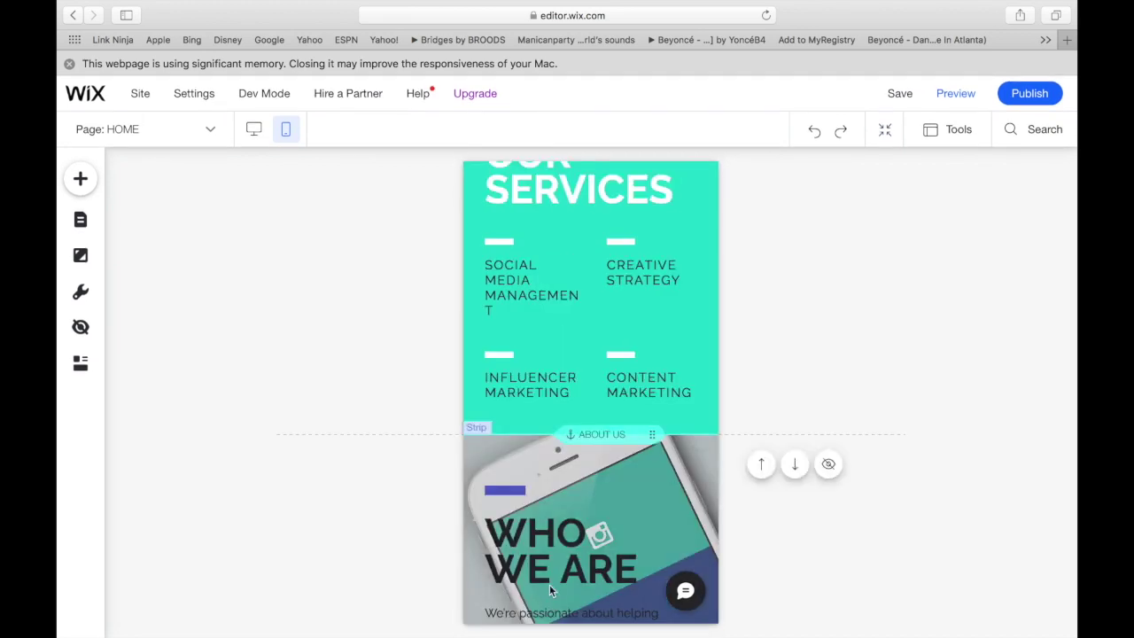
scroll(585, 319, up, 5)
click(584, 319)
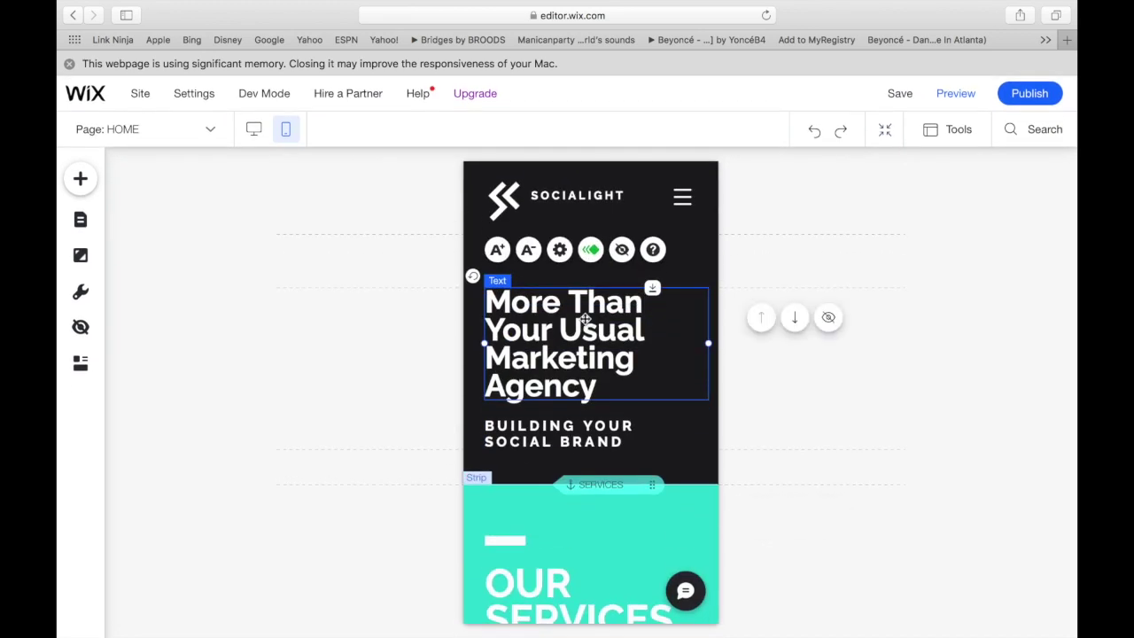
drag(582, 301, 582, 293)
scroll(542, 393, down, 5)
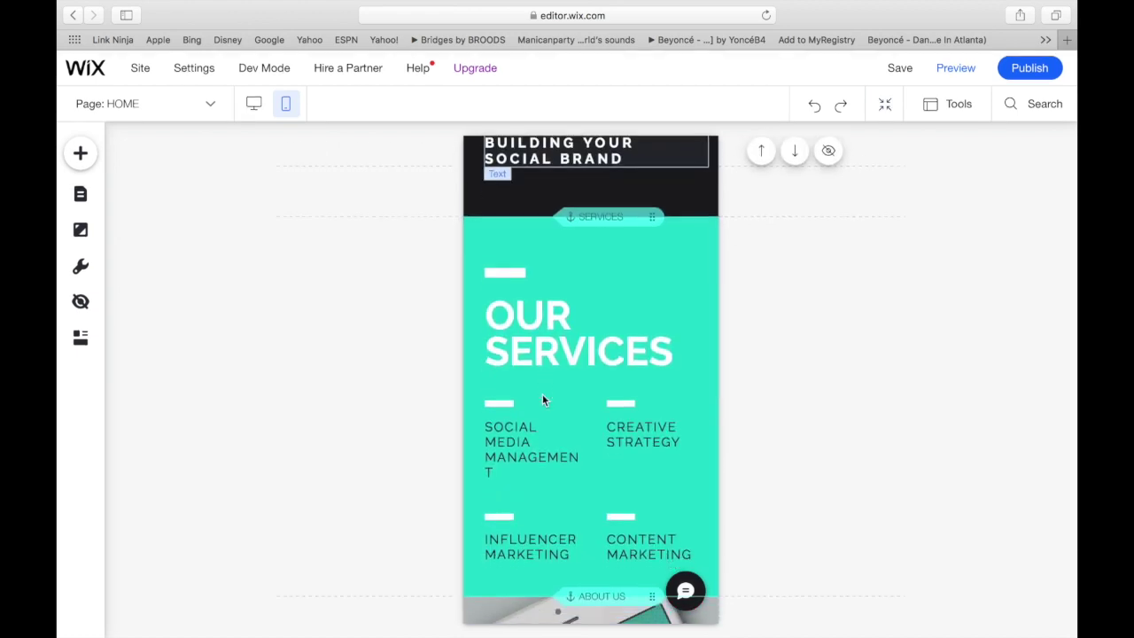
scroll(543, 393, down, 5)
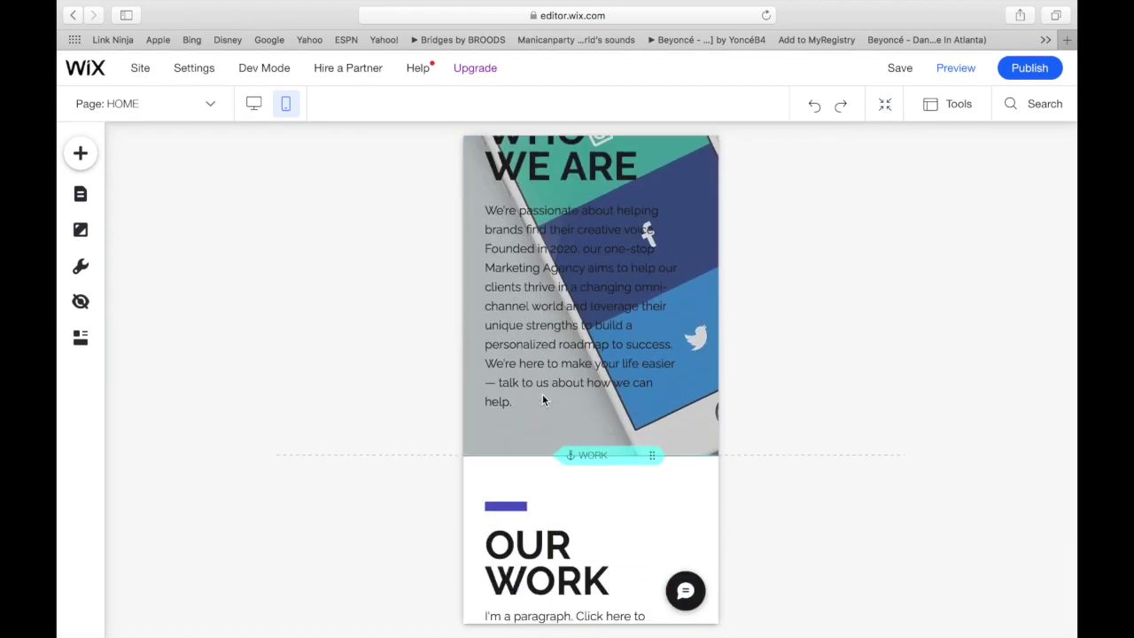
scroll(543, 400, down, 10)
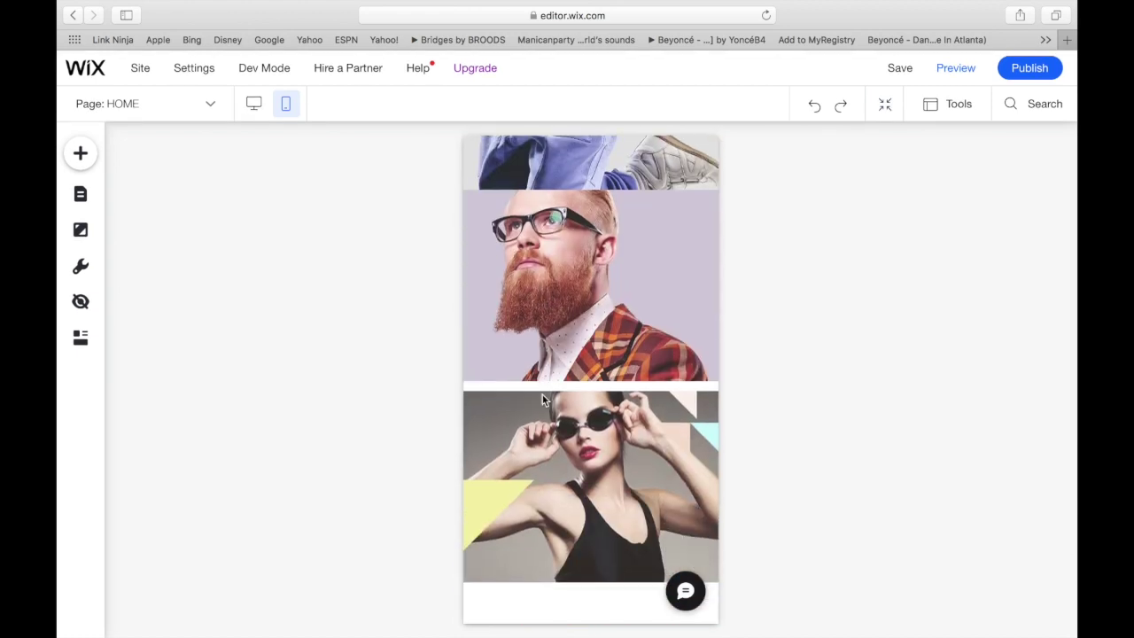
scroll(544, 400, up, 15)
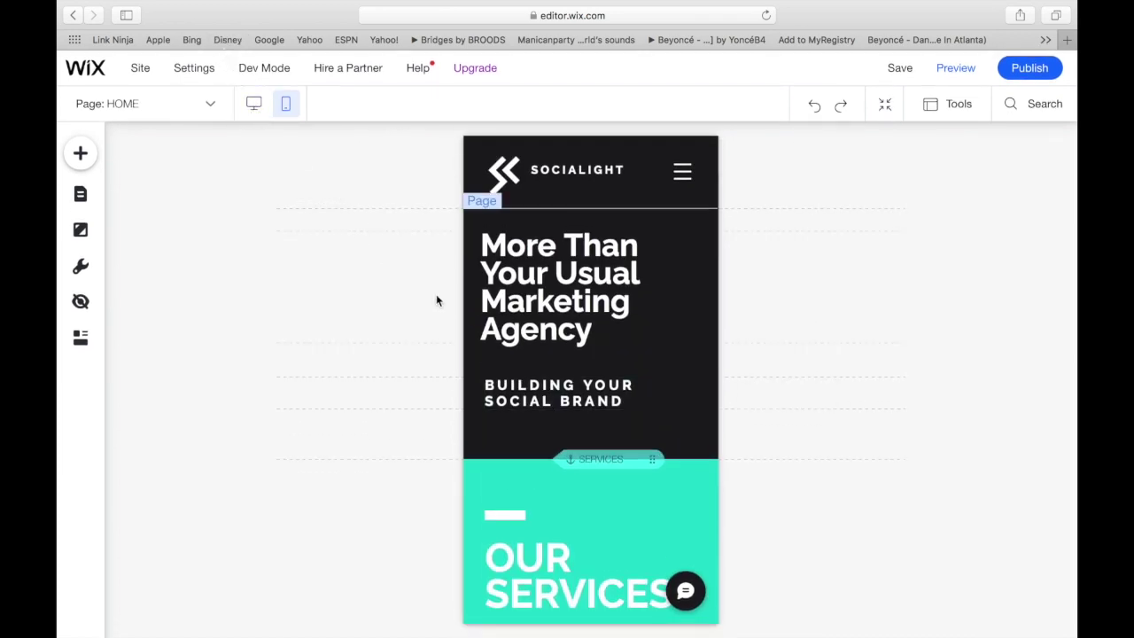
click(255, 104)
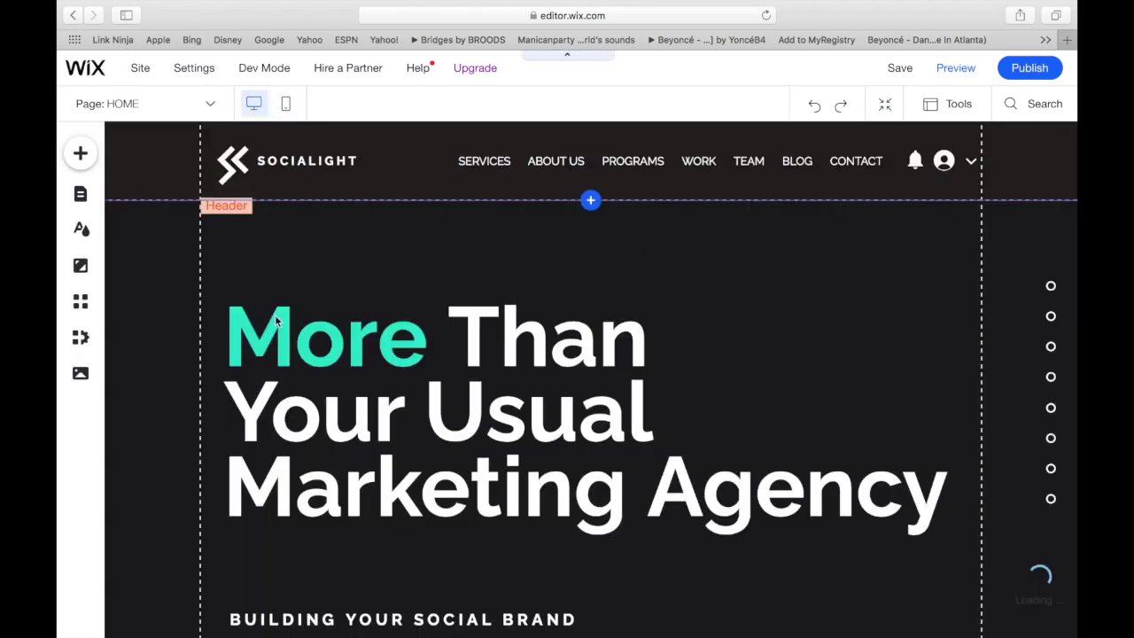
Step: Scroll the desktop page and bring up the Upgrade to Yearly Unlimited offer
scroll(275, 321, down, 3)
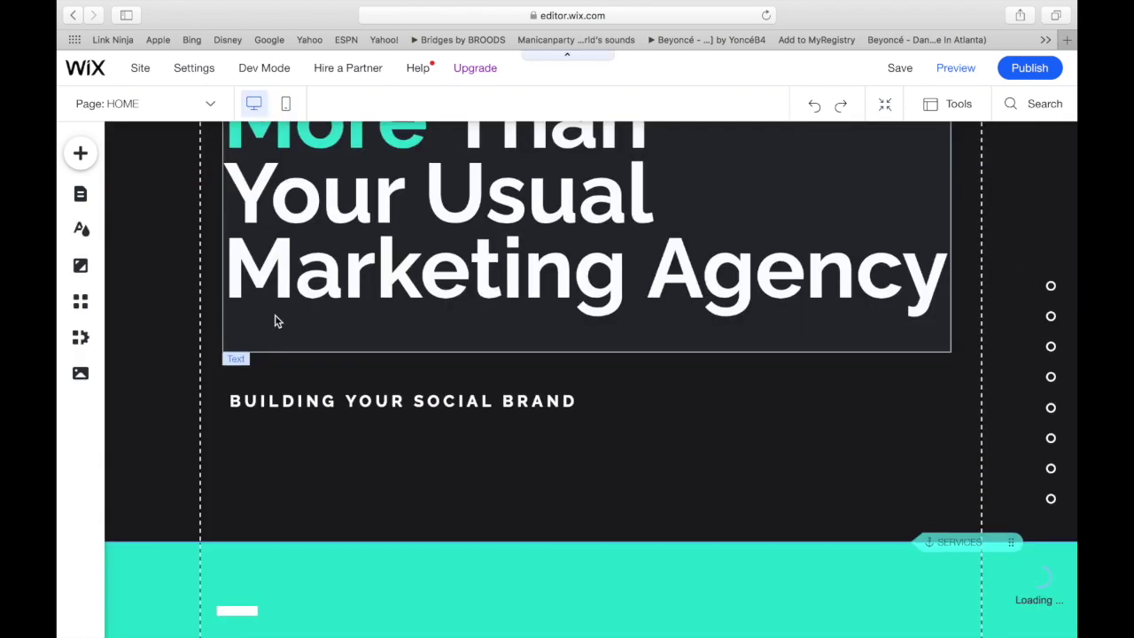
scroll(274, 319, down, 2)
scroll(275, 319, down, 5)
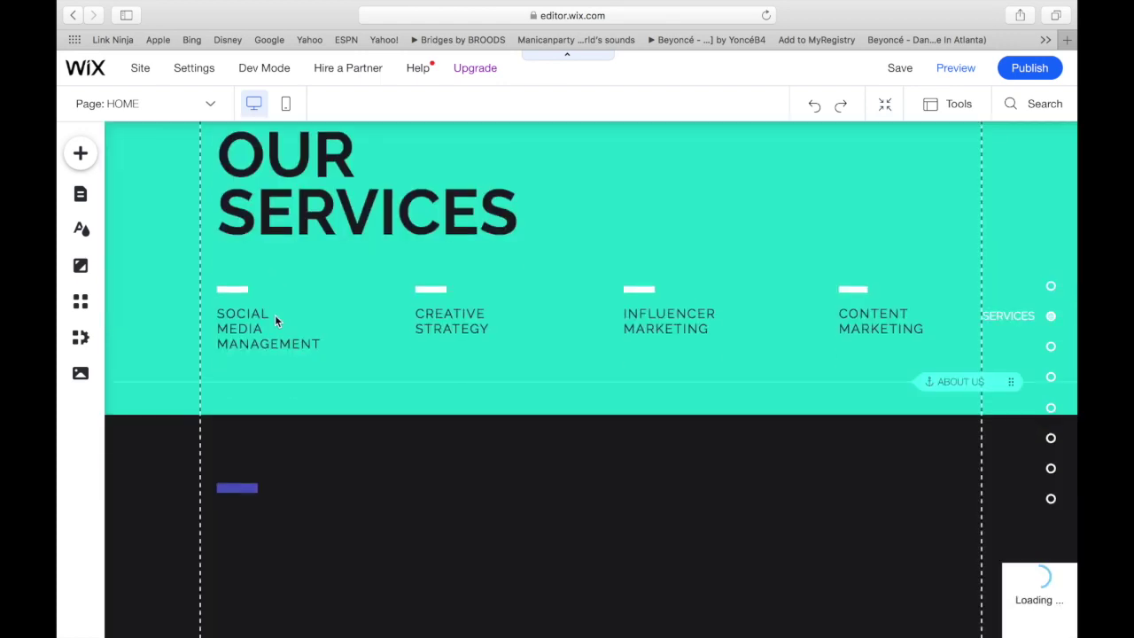
scroll(275, 322, up, 10)
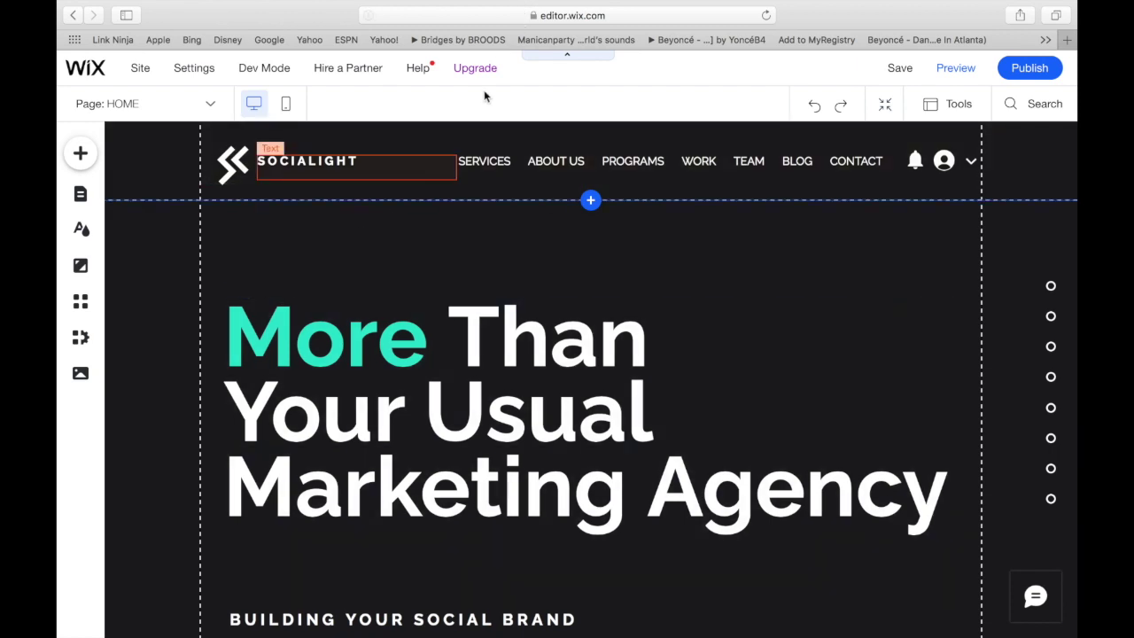
mouse_move(475, 75)
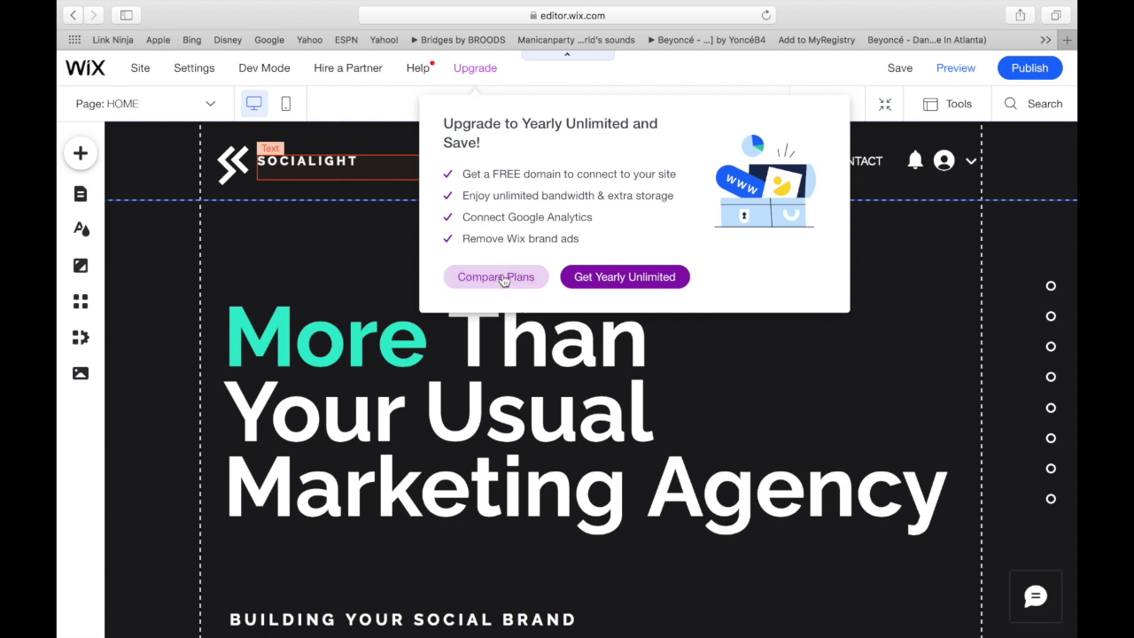
Step: Open Compare Plans to view the VIP, Pro, Unlimited and Combo plans in a new tab
click(504, 278)
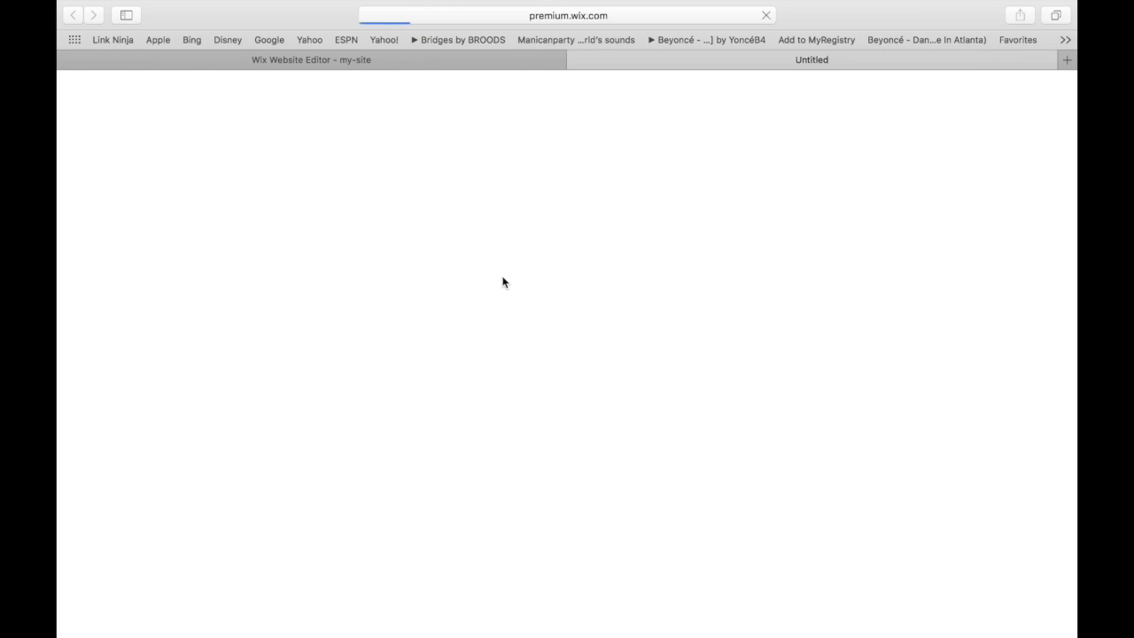